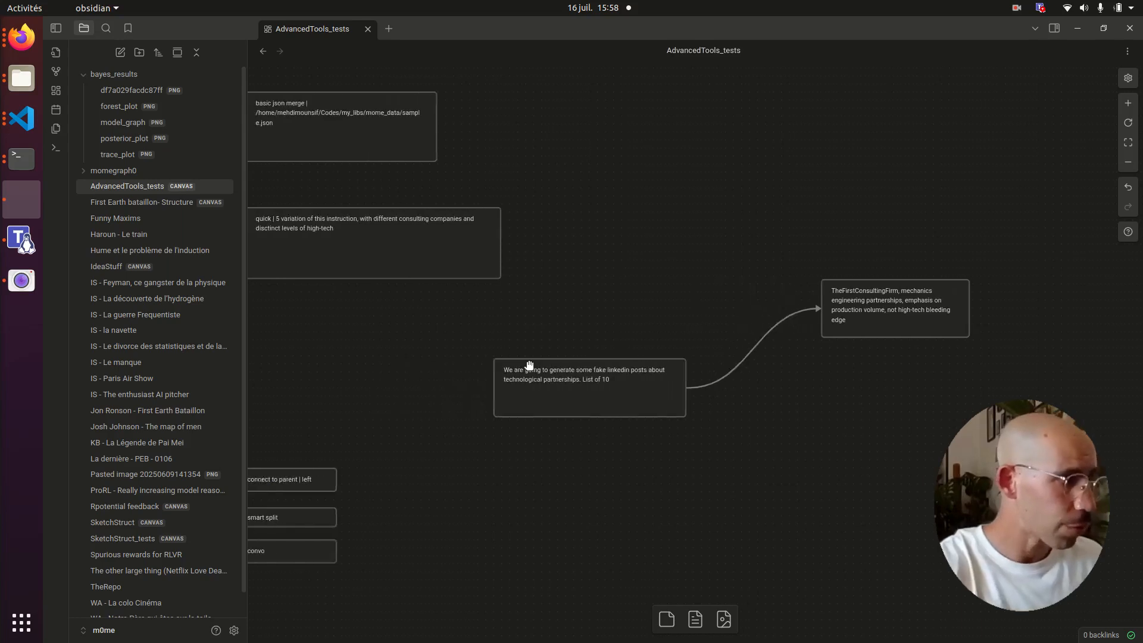
# Move the convo card up beside the linked LinkedIn-prompt cards, above and between the two
pyautogui.moveTo(304, 548); pyautogui.dragTo(730, 334)
pyautogui.hscroll(5, 731, 334)
pyautogui.scroll(-3, 731, 334)
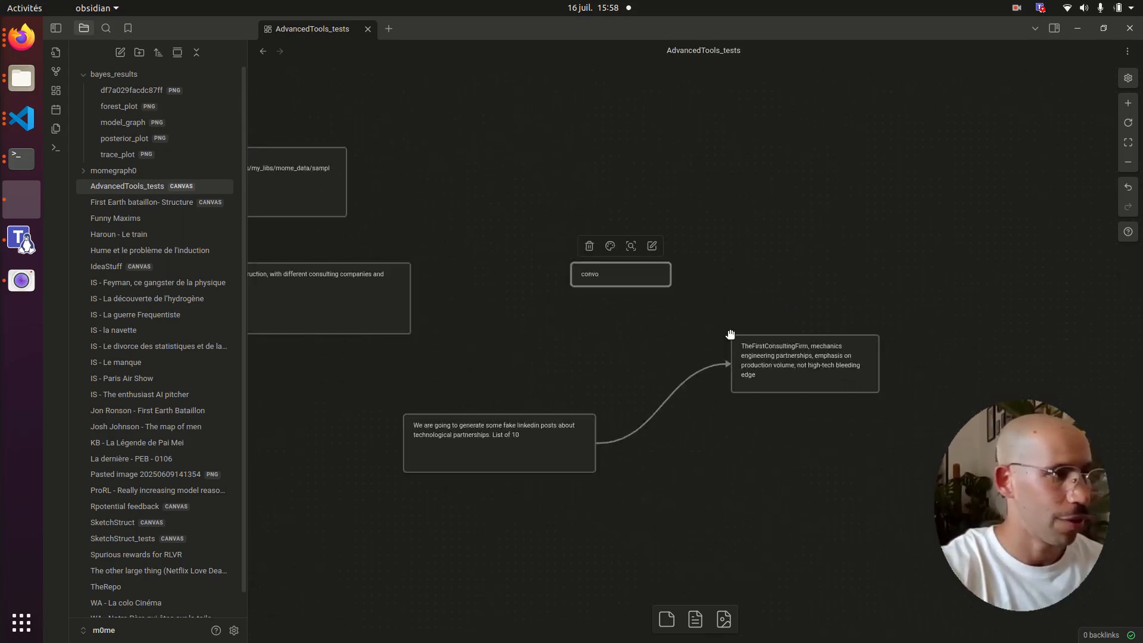
pyautogui.scroll(2, 730, 333)
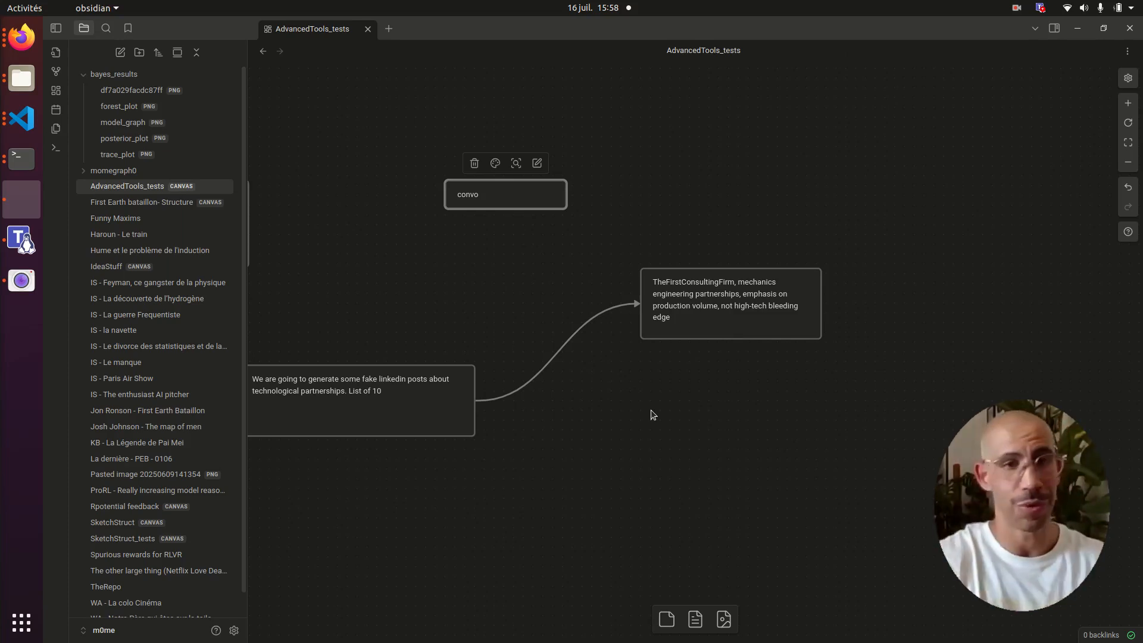
pyautogui.click(696, 394)
pyautogui.moveTo(673, 411); pyautogui.dragTo(740, 394)
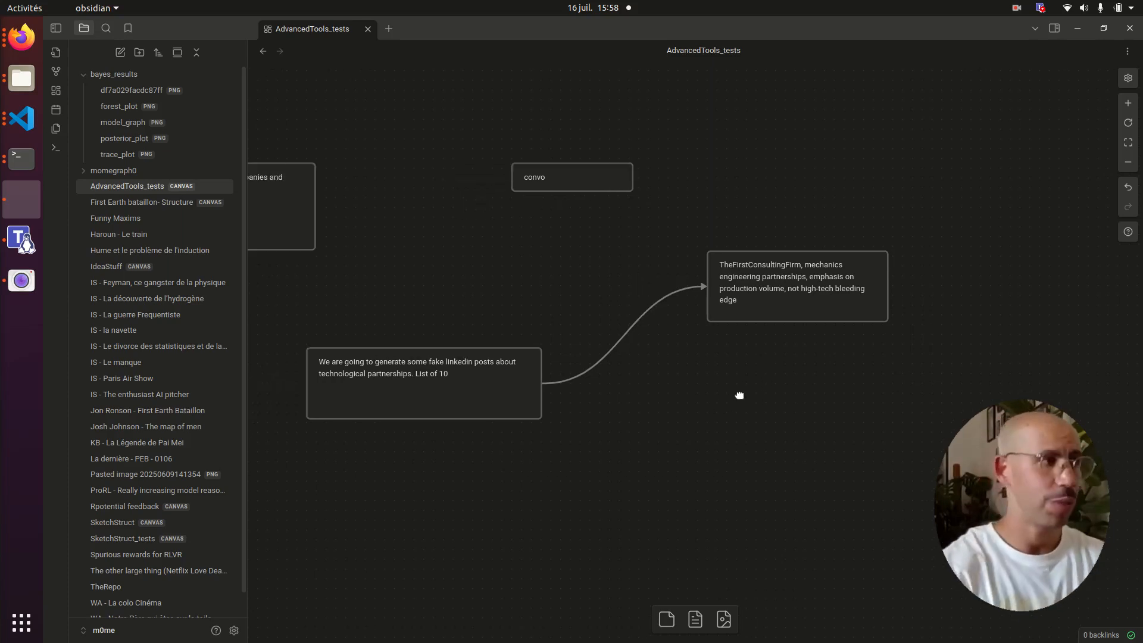
# Widen the TheFirstConsultingFirm card slightly so that its text fits on three lines
pyautogui.click(784, 275)
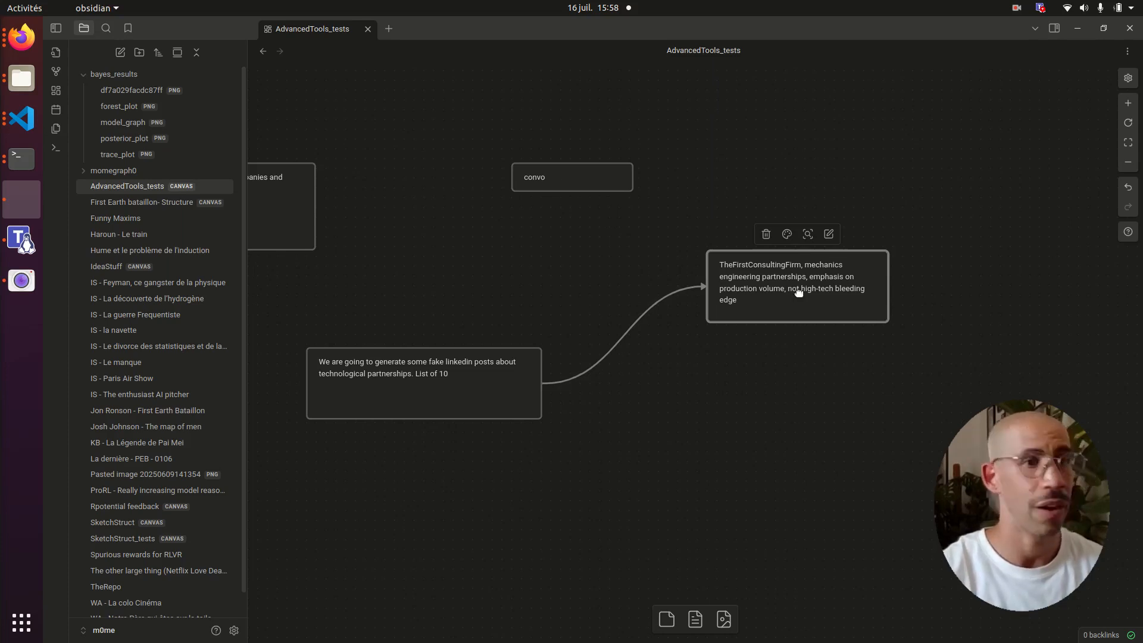
pyautogui.click(503, 361)
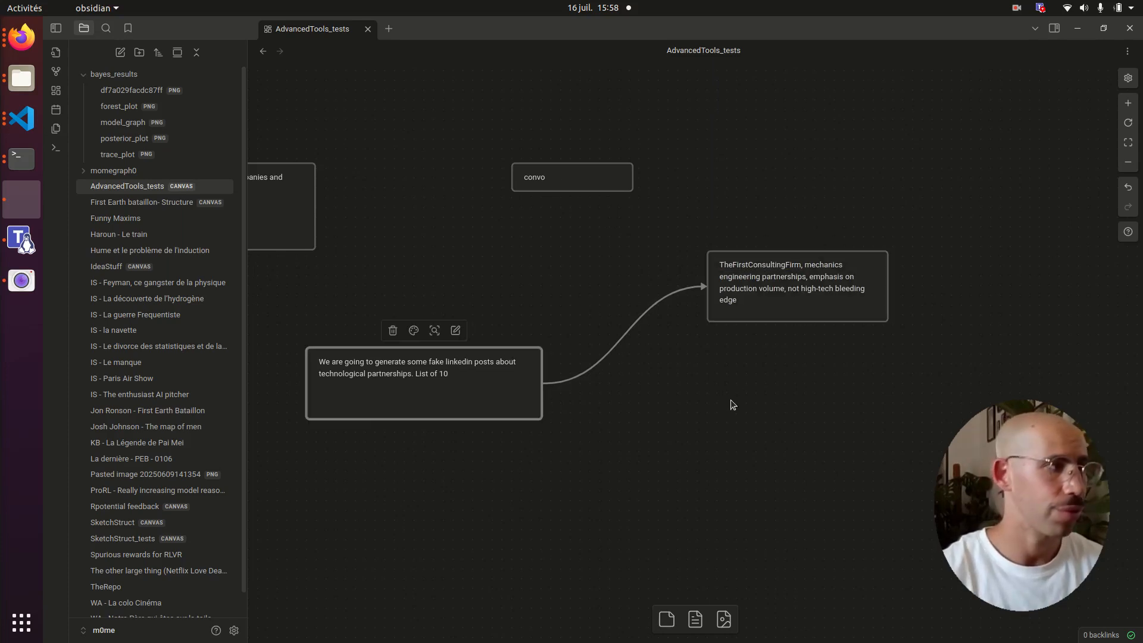
pyautogui.click(810, 286)
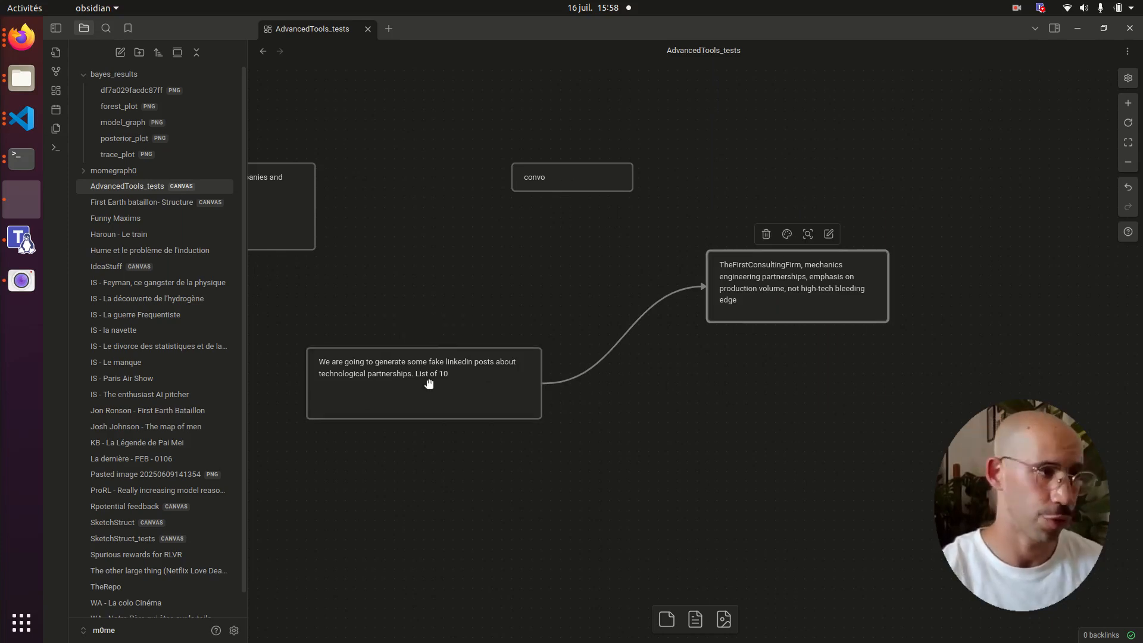
pyautogui.click(357, 392)
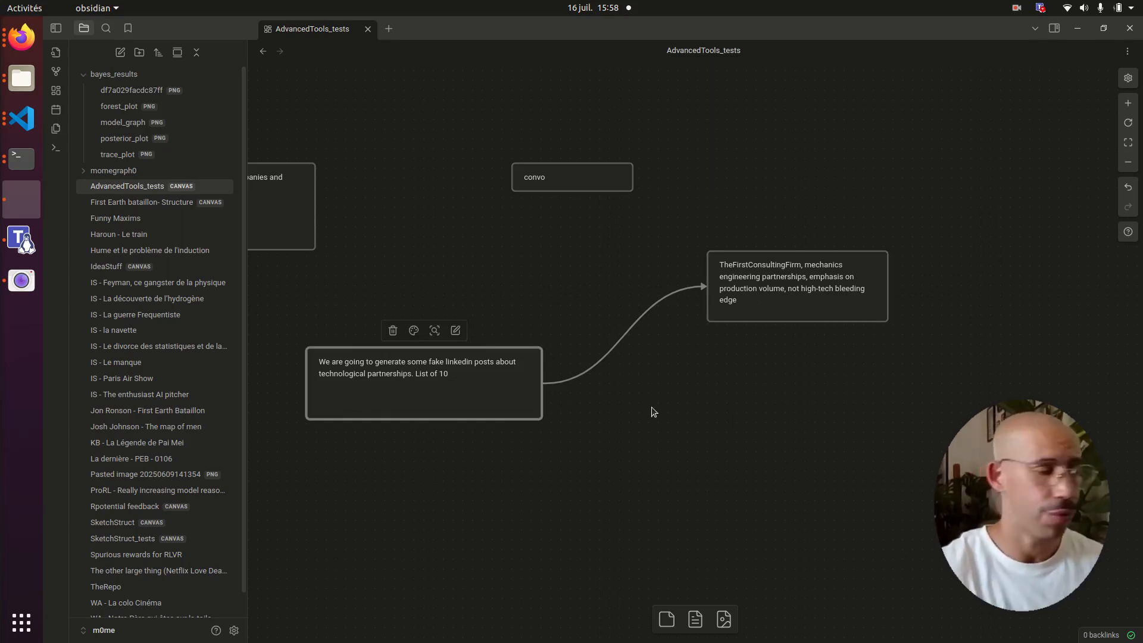
pyautogui.hscroll(1, 799, 386)
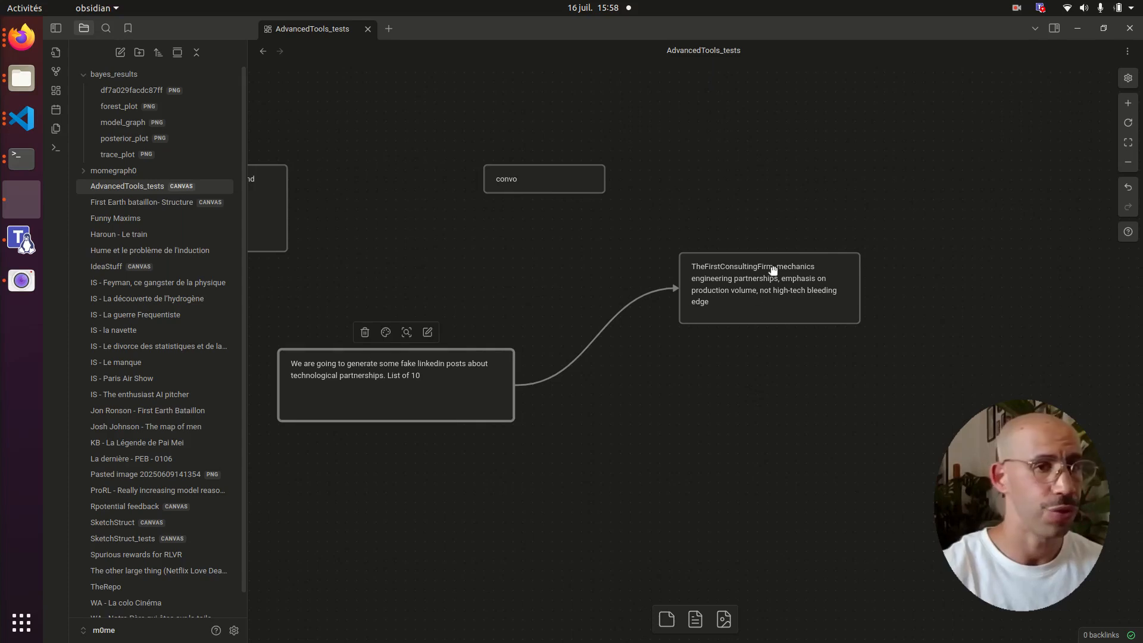
pyautogui.moveTo(861, 274); pyautogui.dragTo(894, 284)
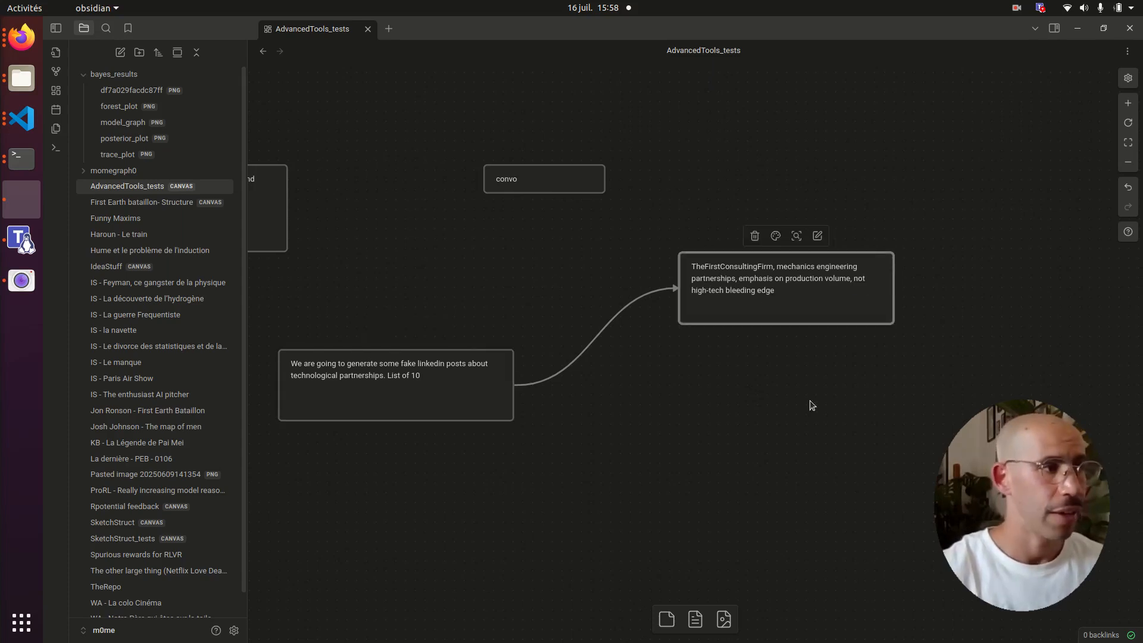
# Color the TheFirstConsultingFirm card green and the convo card orange
pyautogui.hscroll(3, 774, 426)
pyautogui.scroll(1, 774, 425)
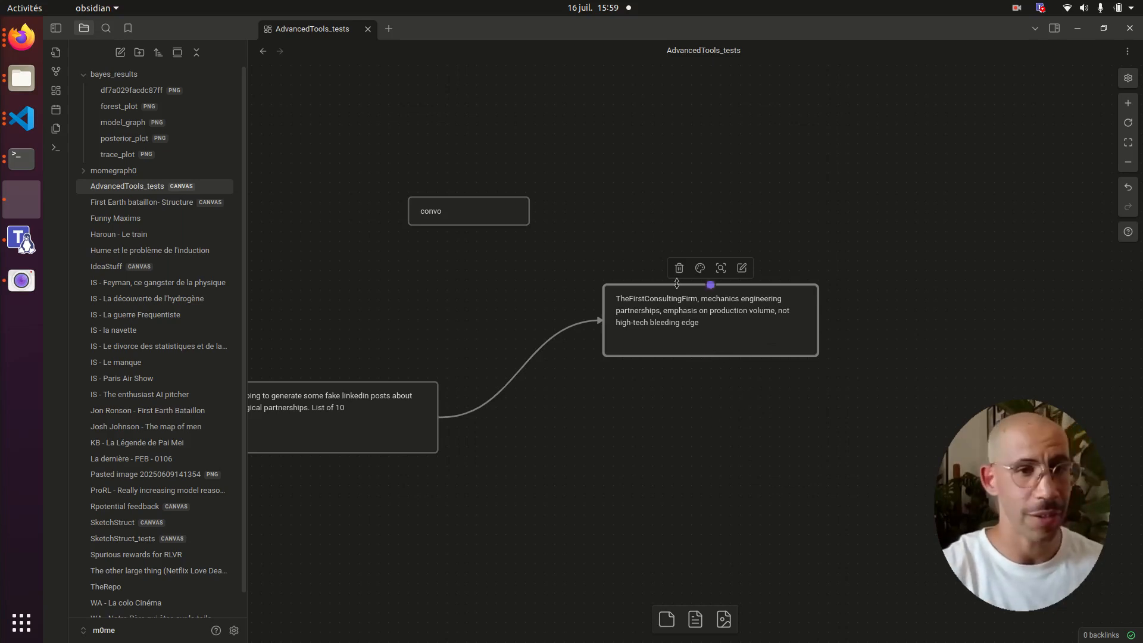
pyautogui.click(700, 269)
pyautogui.click(719, 295)
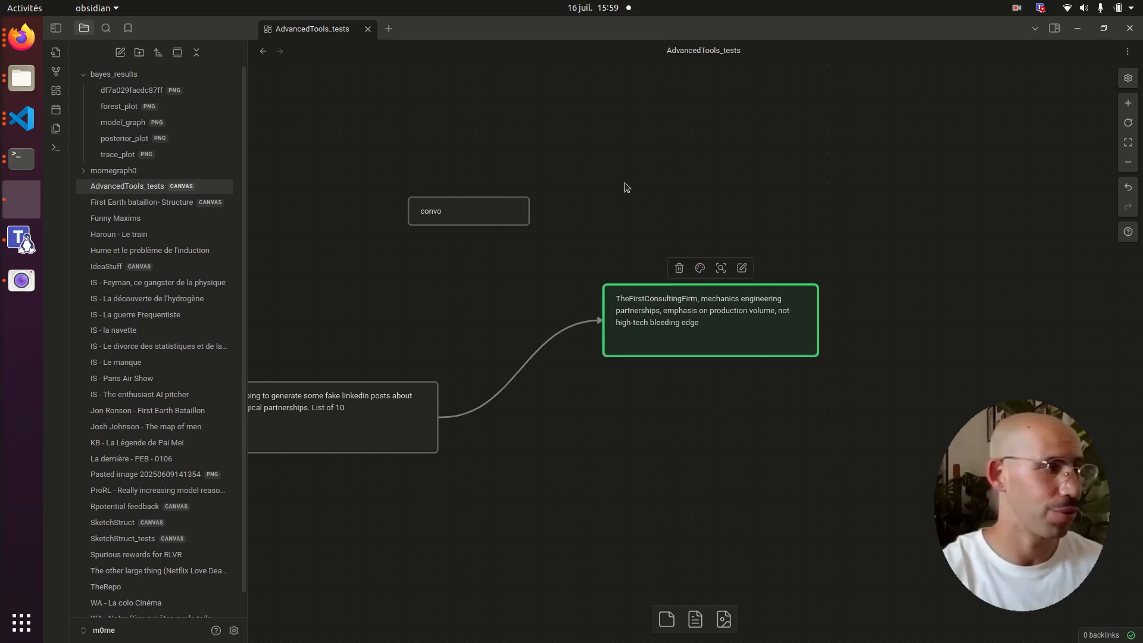
pyautogui.click(467, 214)
pyautogui.click(459, 179)
pyautogui.click(443, 205)
pyautogui.click(510, 258)
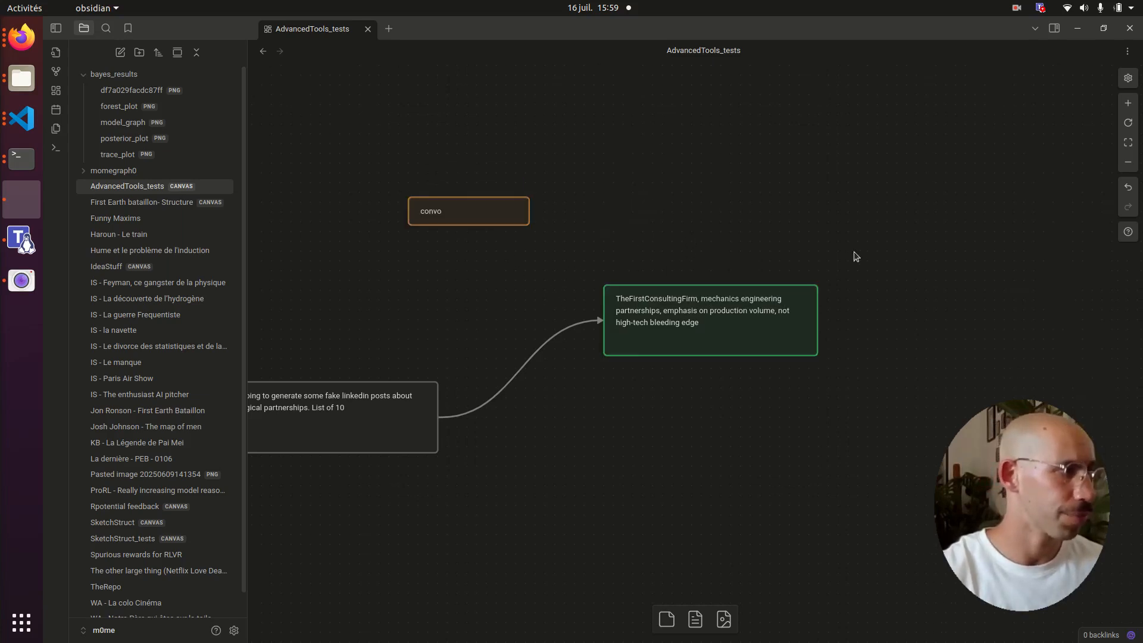
# Enlarge the generated card with the 10 fake LinkedIn posts and place it to the upper right of the TheFirstConsultingFirm card
pyautogui.hscroll(2, 772, 234)
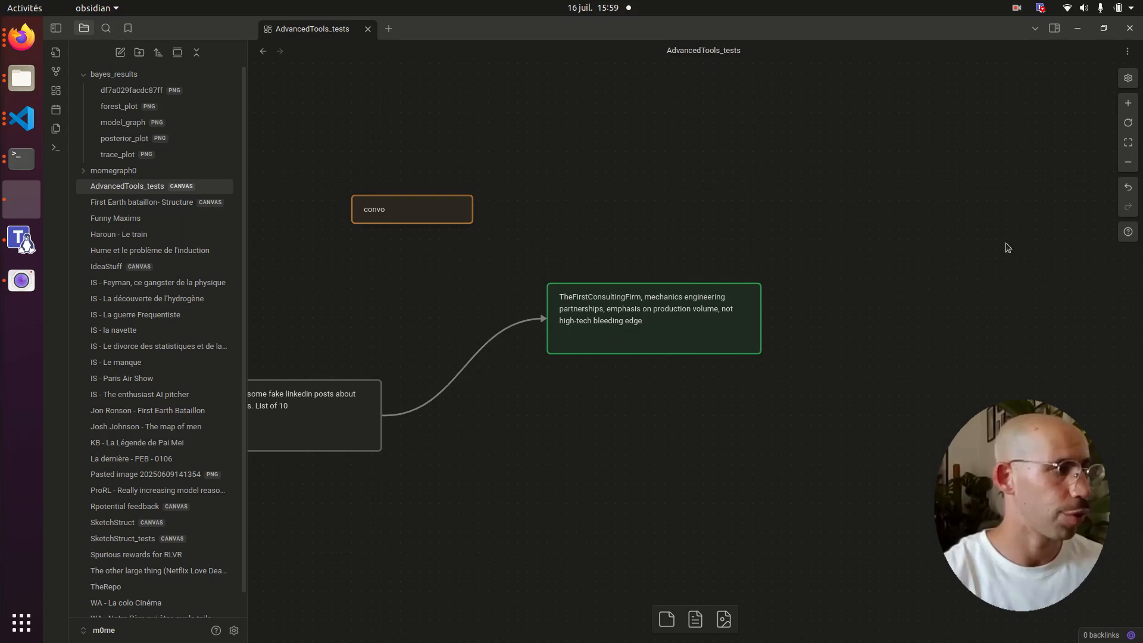
pyautogui.moveTo(857, 359); pyautogui.dragTo(812, 370)
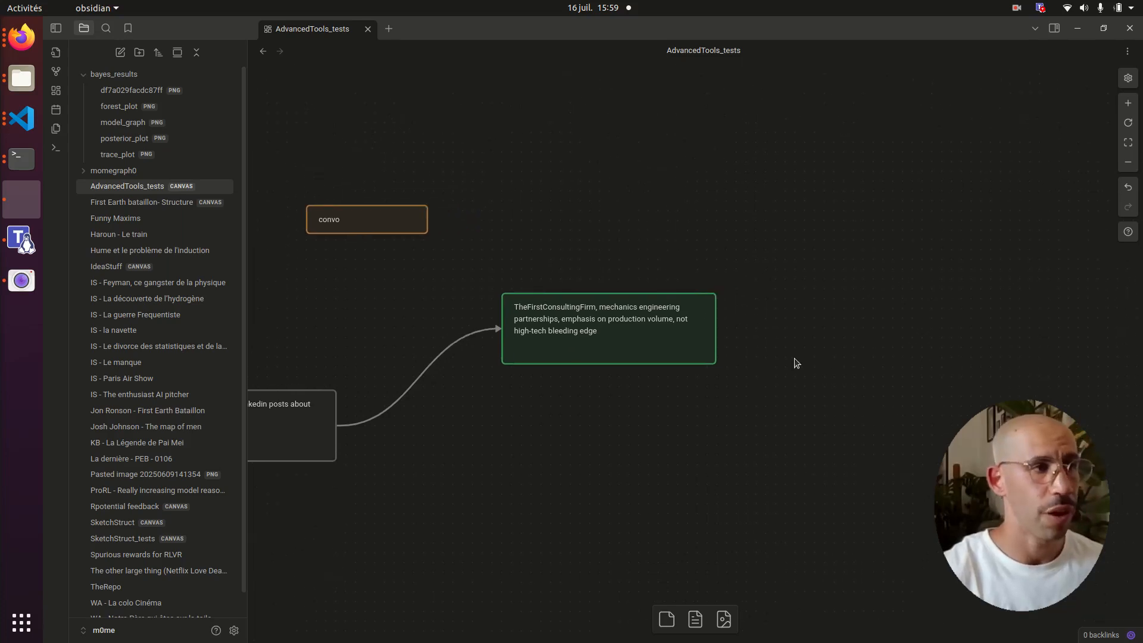
pyautogui.moveTo(944, 324); pyautogui.dragTo(754, 346)
pyautogui.moveTo(687, 251); pyautogui.dragTo(975, 385)
pyautogui.moveTo(812, 291); pyautogui.dragTo(922, 284)
pyautogui.moveTo(749, 331); pyautogui.dragTo(669, 334)
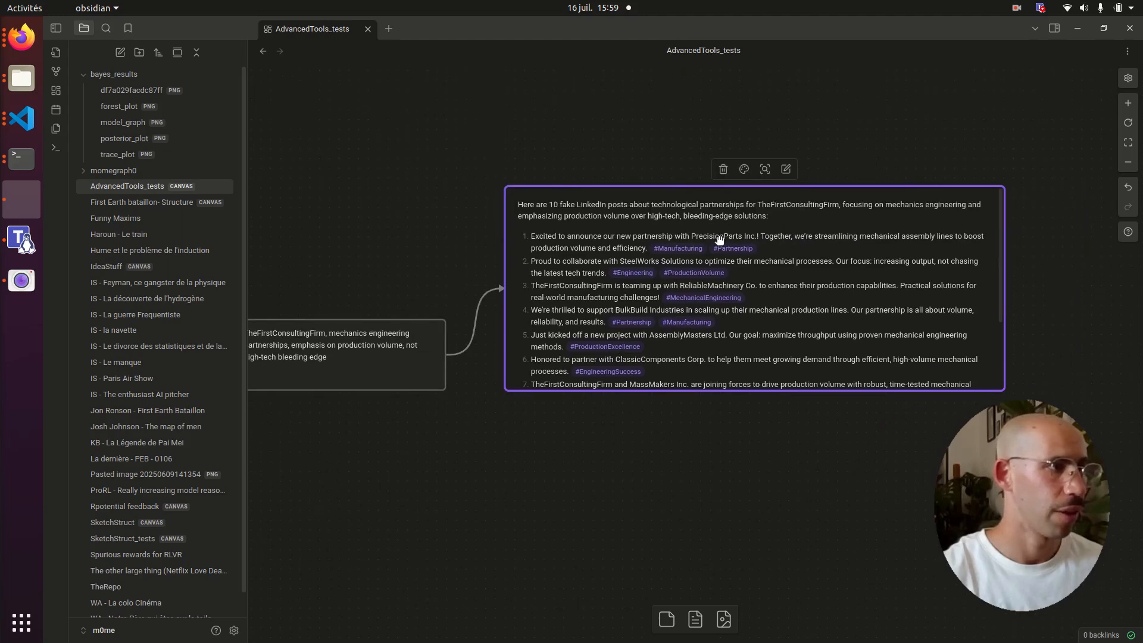
pyautogui.moveTo(888, 298); pyautogui.dragTo(906, 251)
pyautogui.click(641, 366)
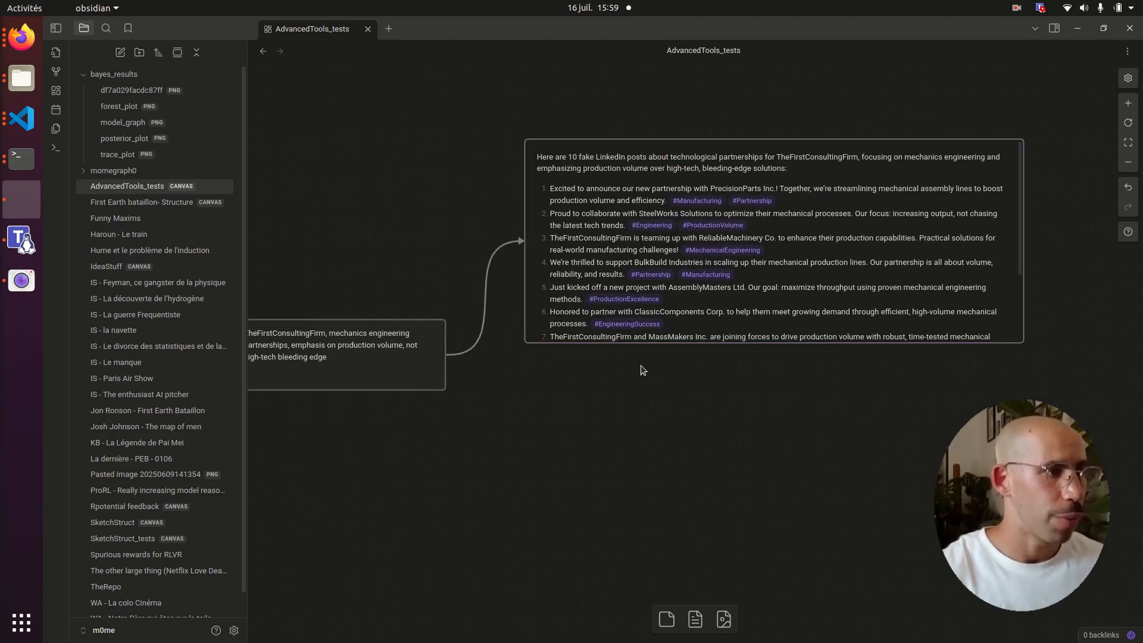
# Move the "quick | 5 variation of this instruction" card directly below the TheFirstConsultingFirm card
pyautogui.scroll(-2, 640, 365)
pyautogui.hscroll(-3, 640, 365)
pyautogui.hscroll(-4, 652, 252)
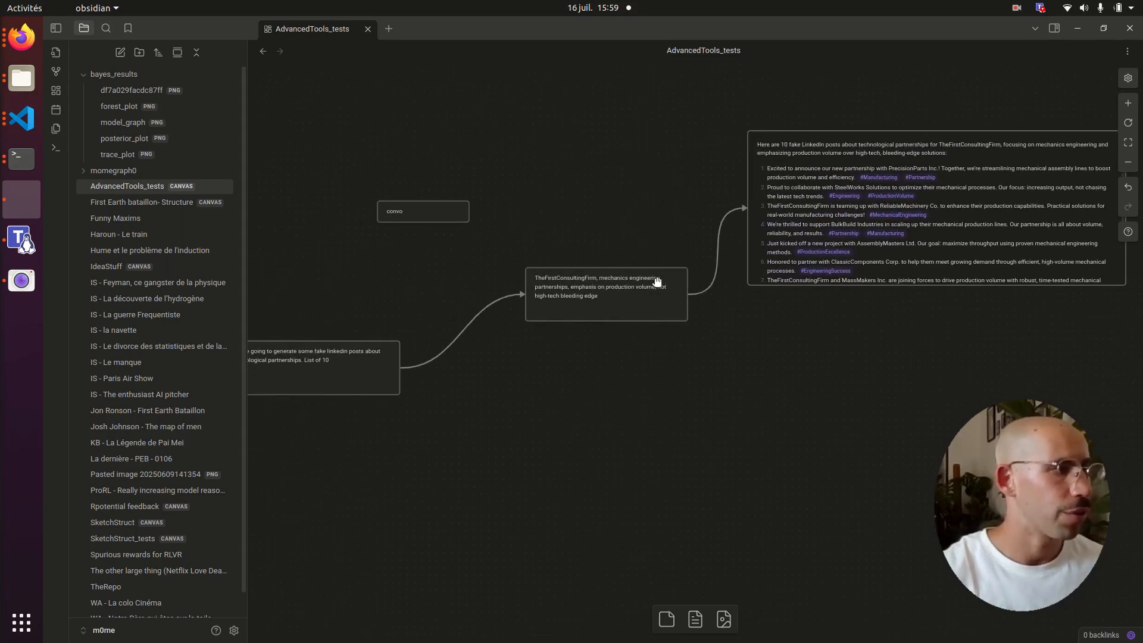
pyautogui.moveTo(671, 339); pyautogui.dragTo(758, 316)
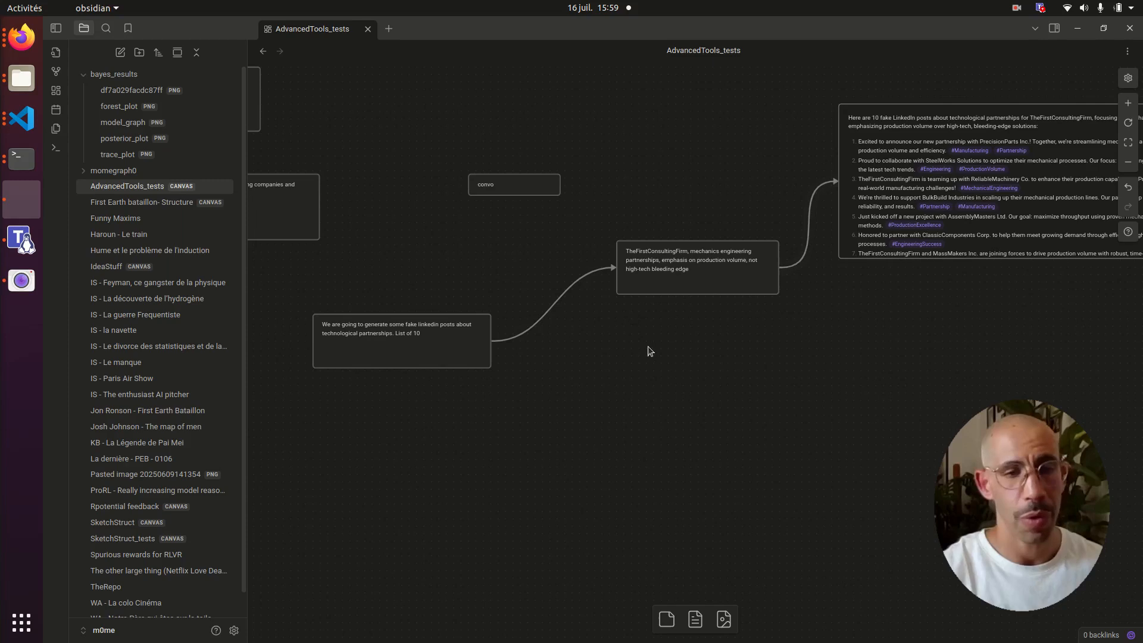
pyautogui.scroll(2, 609, 283)
pyautogui.moveTo(643, 304); pyautogui.dragTo(844, 315)
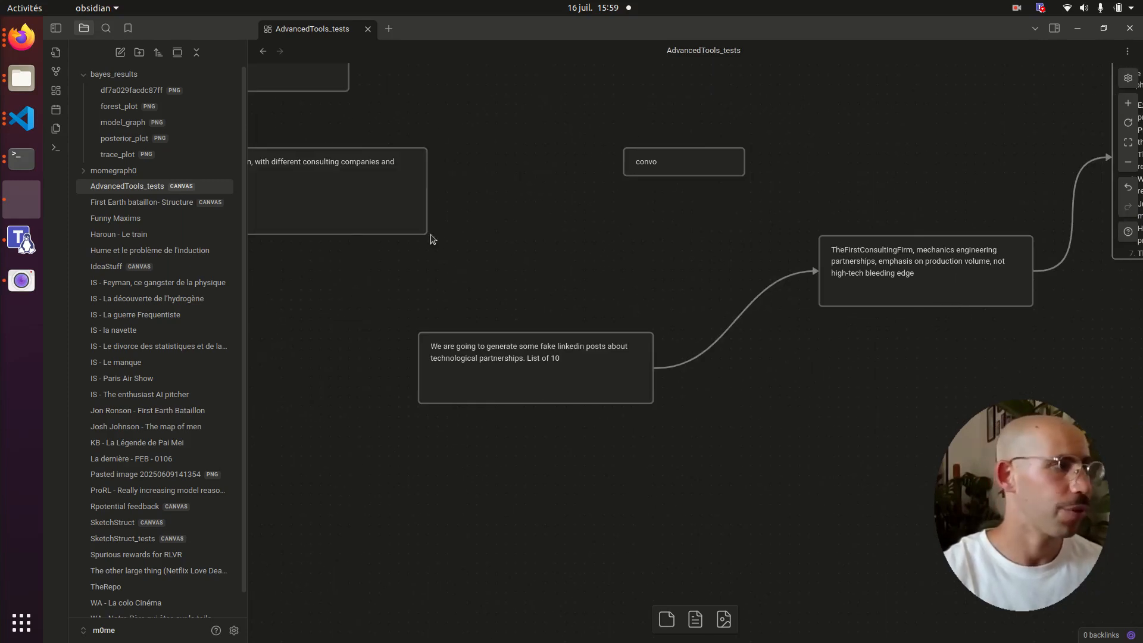
pyautogui.scroll(-2, 490, 270)
pyautogui.moveTo(437, 239); pyautogui.dragTo(971, 436)
# Color the TheFirstConsultingFirm card green again as the source for the quick instruction
pyautogui.scroll(4, 870, 337)
pyautogui.moveTo(868, 336); pyautogui.dragTo(709, 327)
pyautogui.click(708, 268)
pyautogui.click(701, 182)
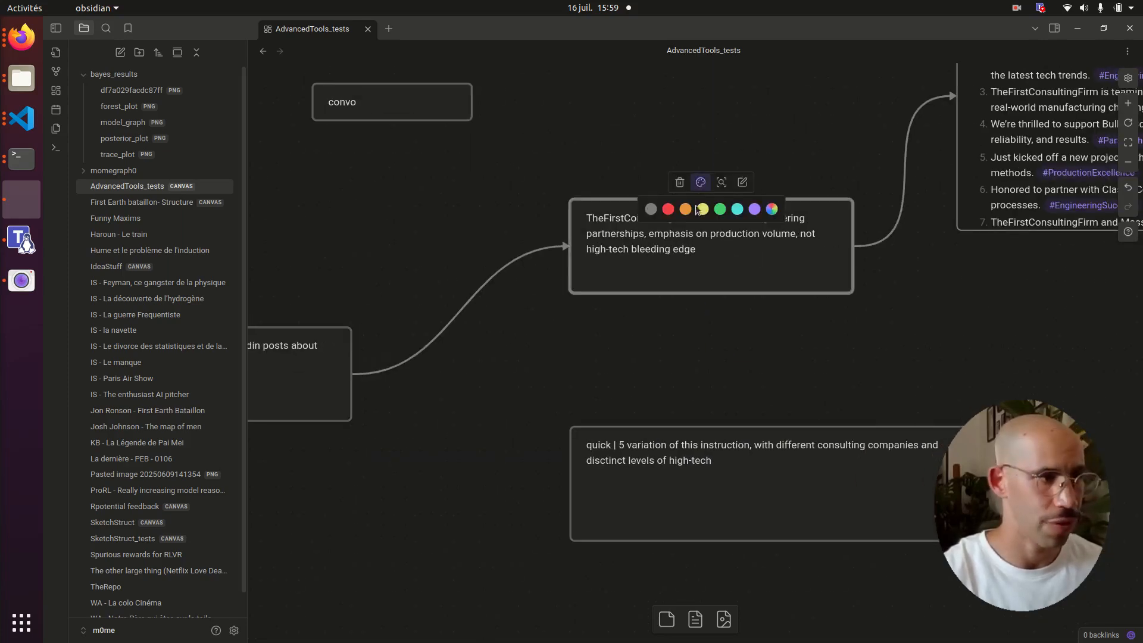
pyautogui.click(720, 210)
pyautogui.click(753, 401)
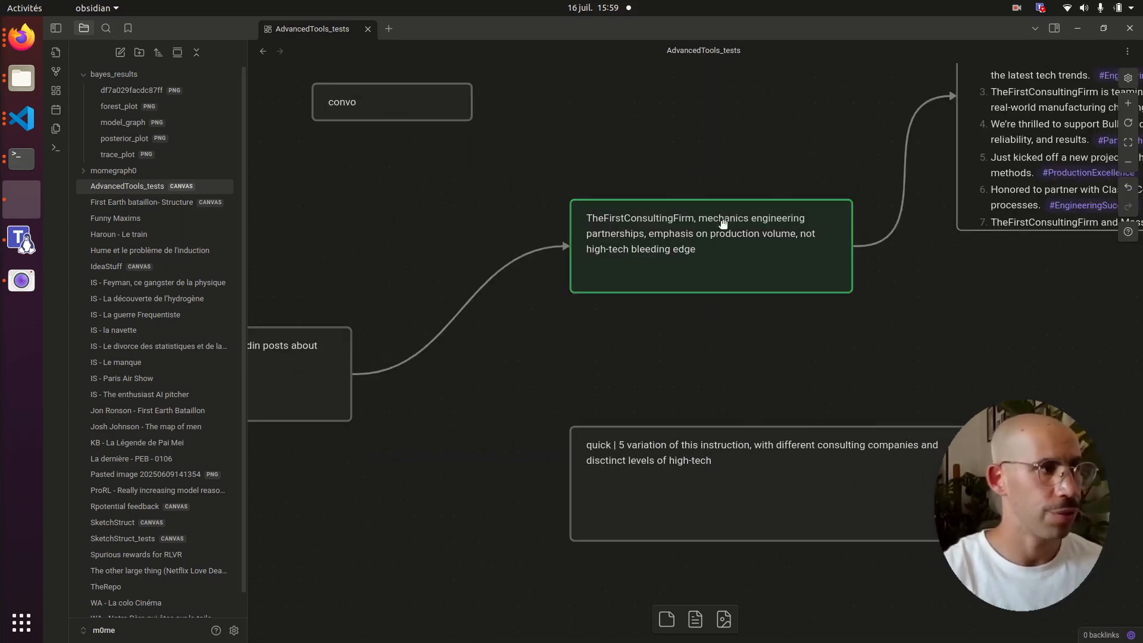
# Append ", and different target domains" to the end of the quick instruction card's text
pyautogui.click(619, 449)
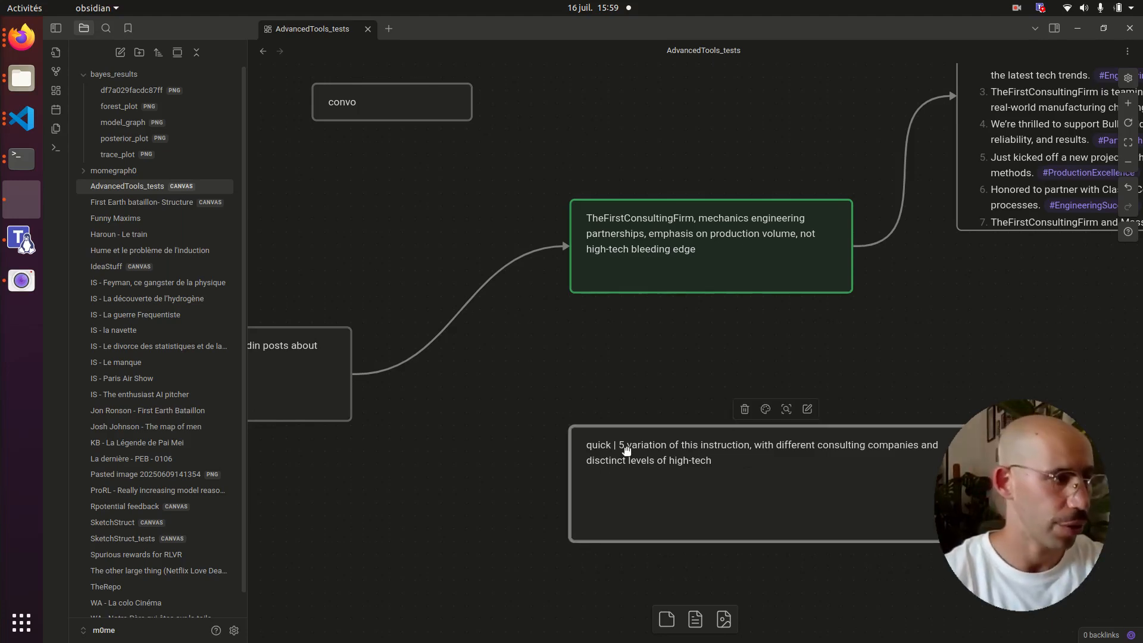
pyautogui.click(614, 445)
pyautogui.press('Escape')
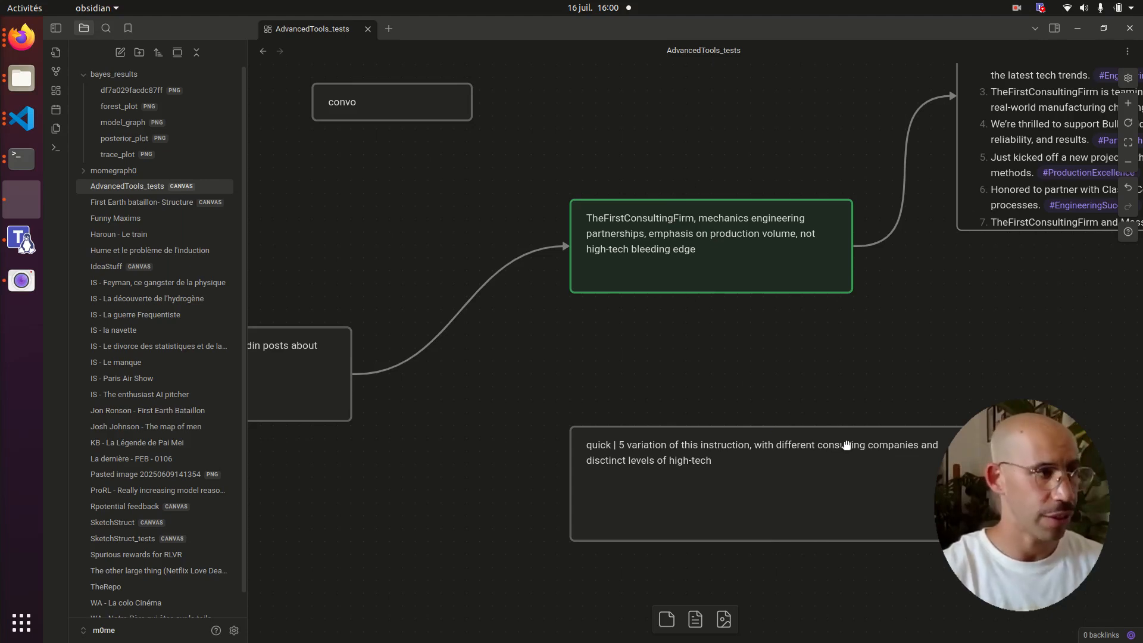
pyautogui.click(722, 463)
pyautogui.click(724, 464)
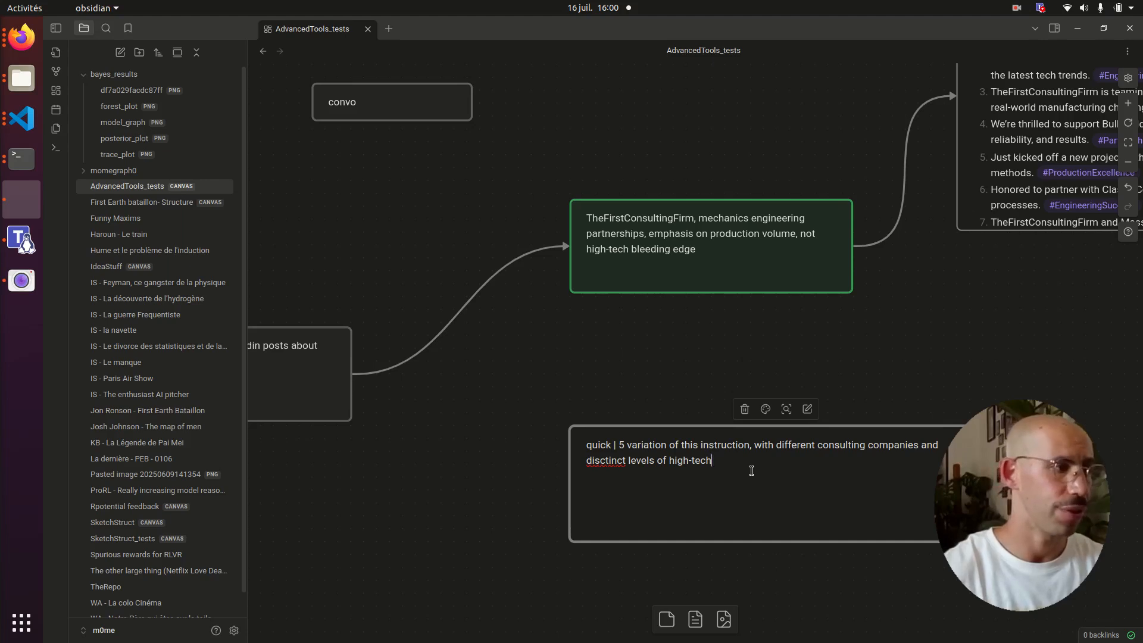
pyautogui.write(', and a')
pyautogui.press('BackSpace')
pyautogui.write('different')
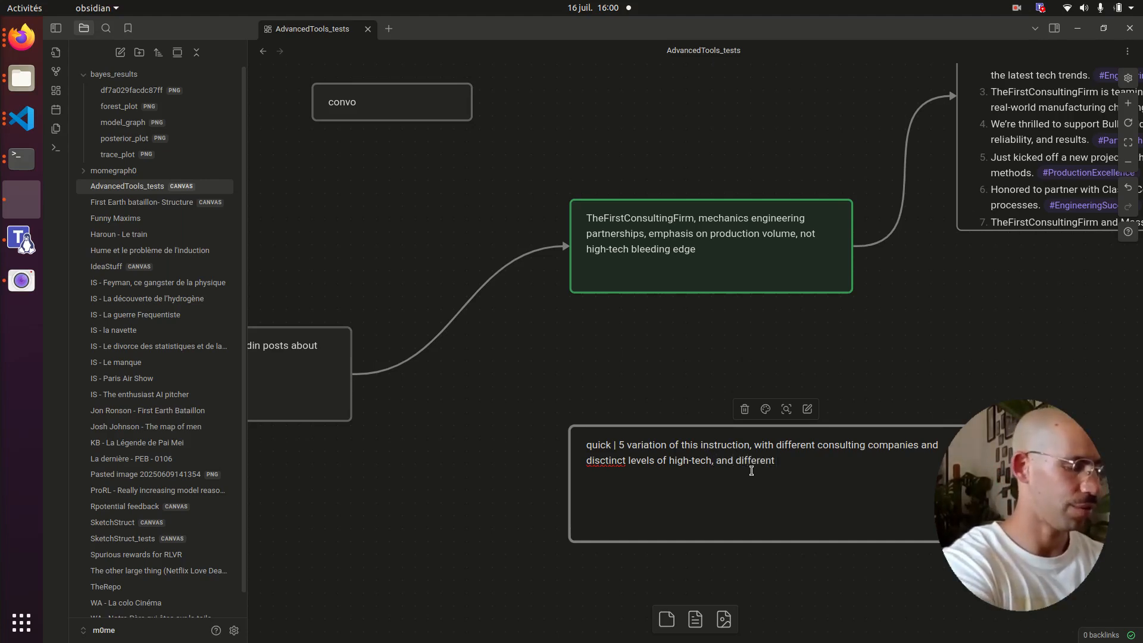
pyautogui.write(' domain')
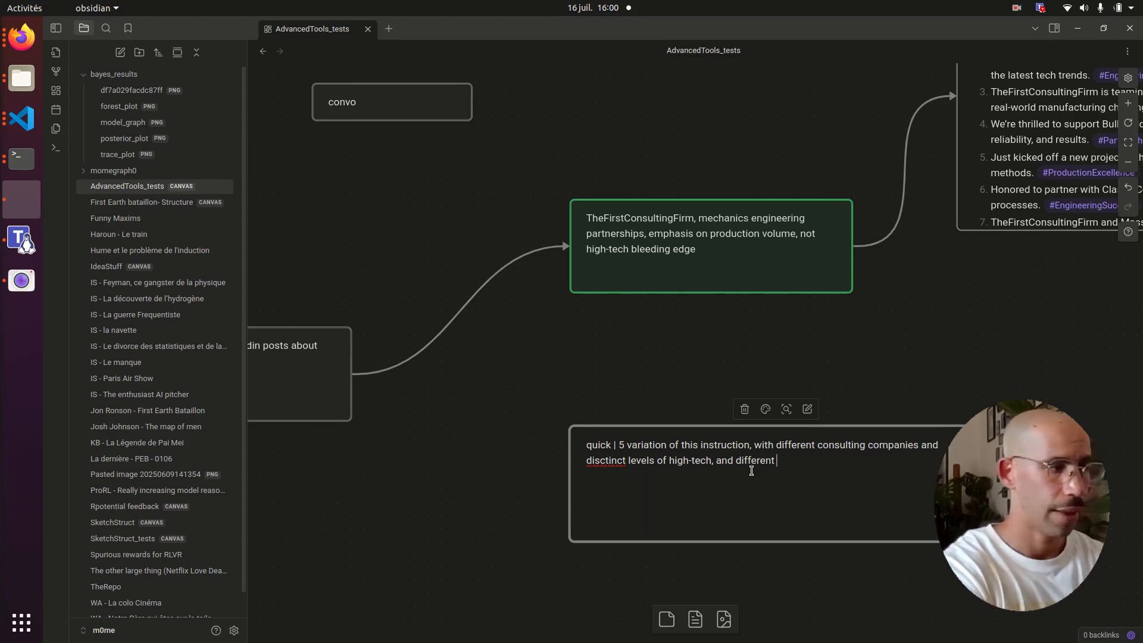
pyautogui.write('target domain')
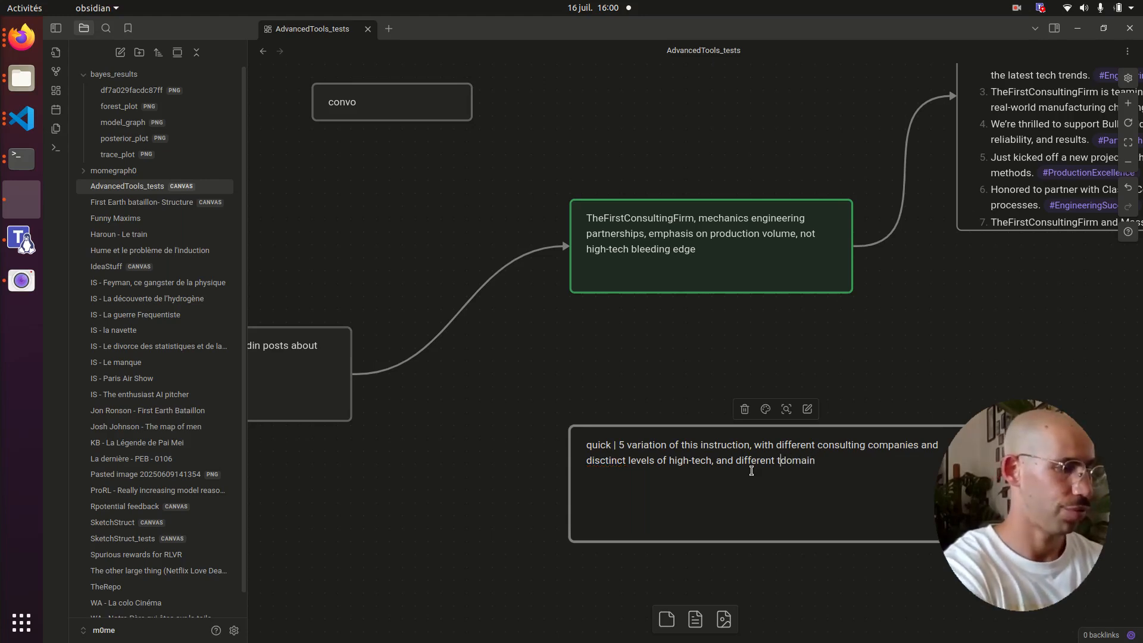
pyautogui.click(845, 460)
pyautogui.write('s')
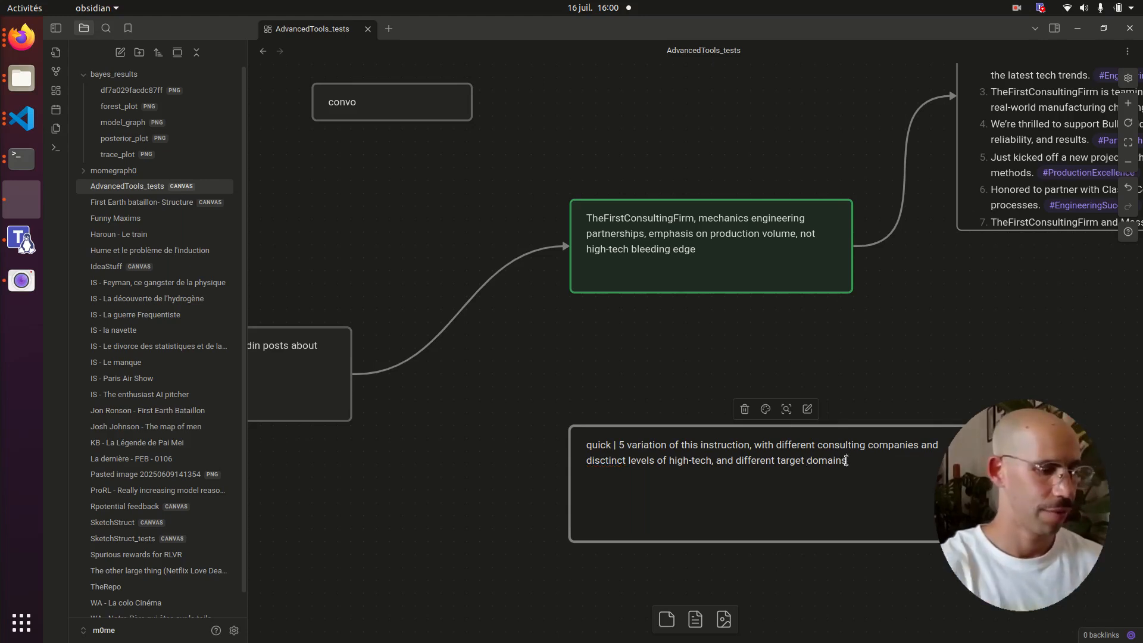
# Color the quick instruction card orange, and move it out of the way above the convo card
pyautogui.click(863, 405)
pyautogui.click(786, 420)
pyautogui.click(770, 409)
pyautogui.click(750, 435)
pyautogui.click(738, 340)
pyautogui.scroll(-5, 702, 325)
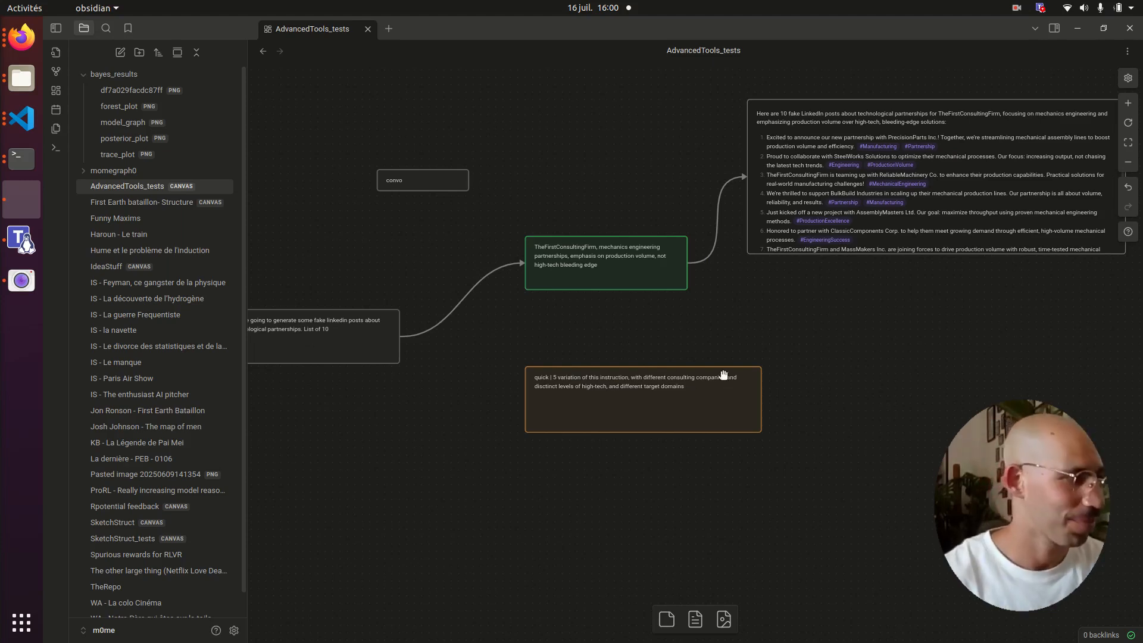
pyautogui.moveTo(685, 393); pyautogui.dragTo(376, 88)
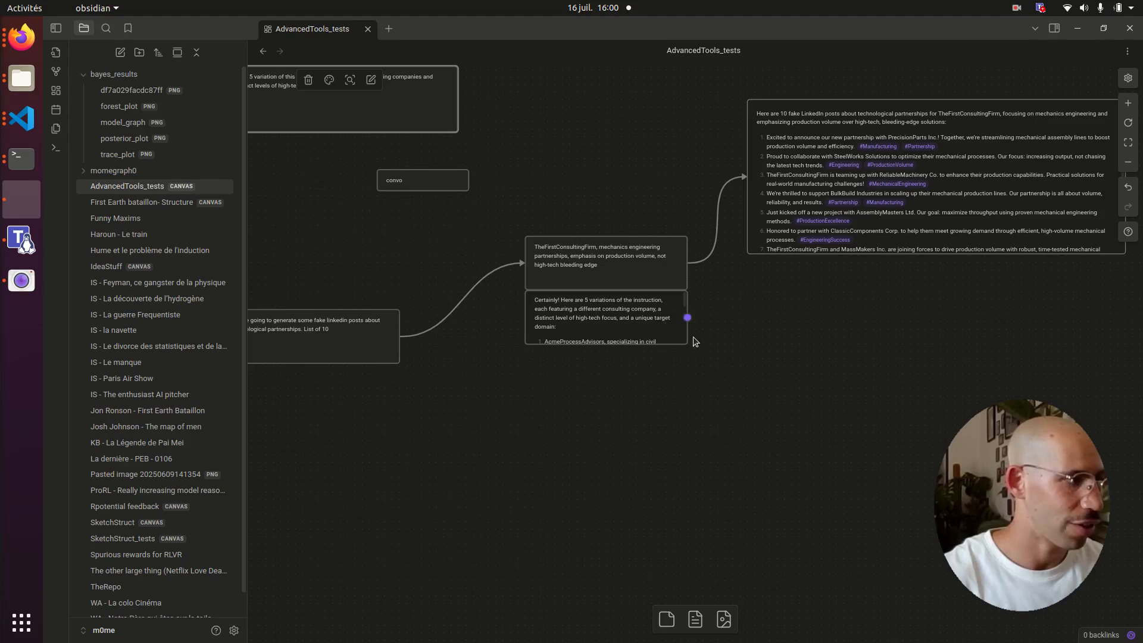
# Enlarge the generated card with the five instruction variations and shift it slightly below the TheFirstConsultingFirm card
pyautogui.moveTo(684, 339); pyautogui.dragTo(824, 443)
pyautogui.scroll(3, 662, 360)
pyautogui.moveTo(614, 323); pyautogui.dragTo(615, 353)
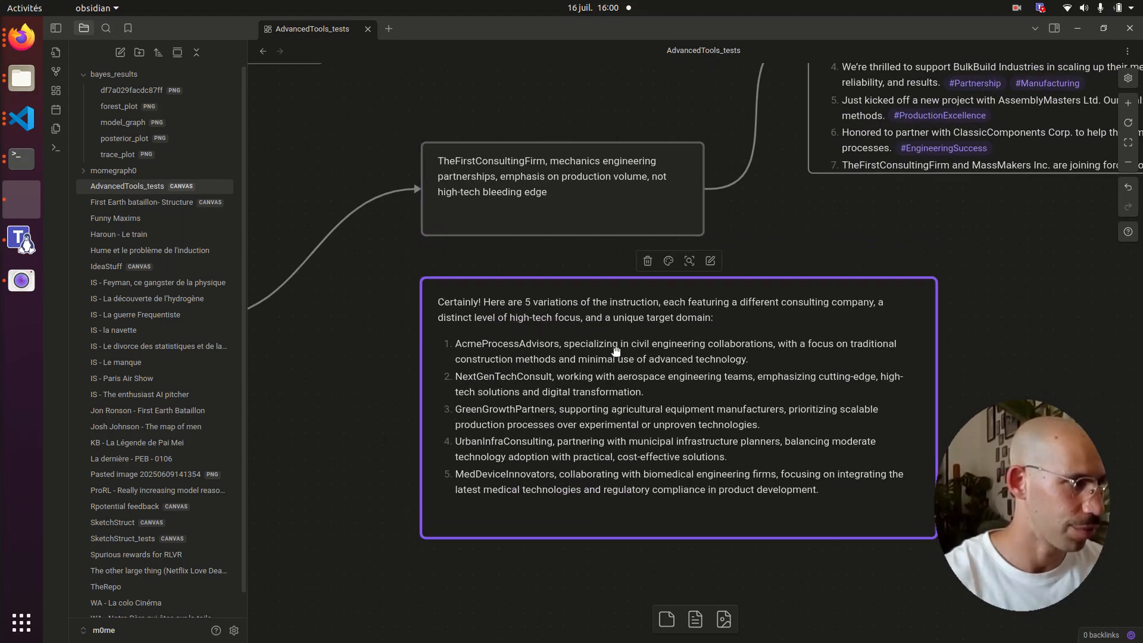
# Move the smart split card to the left of the card with the five instruction variations
pyautogui.scroll(-2, 537, 347)
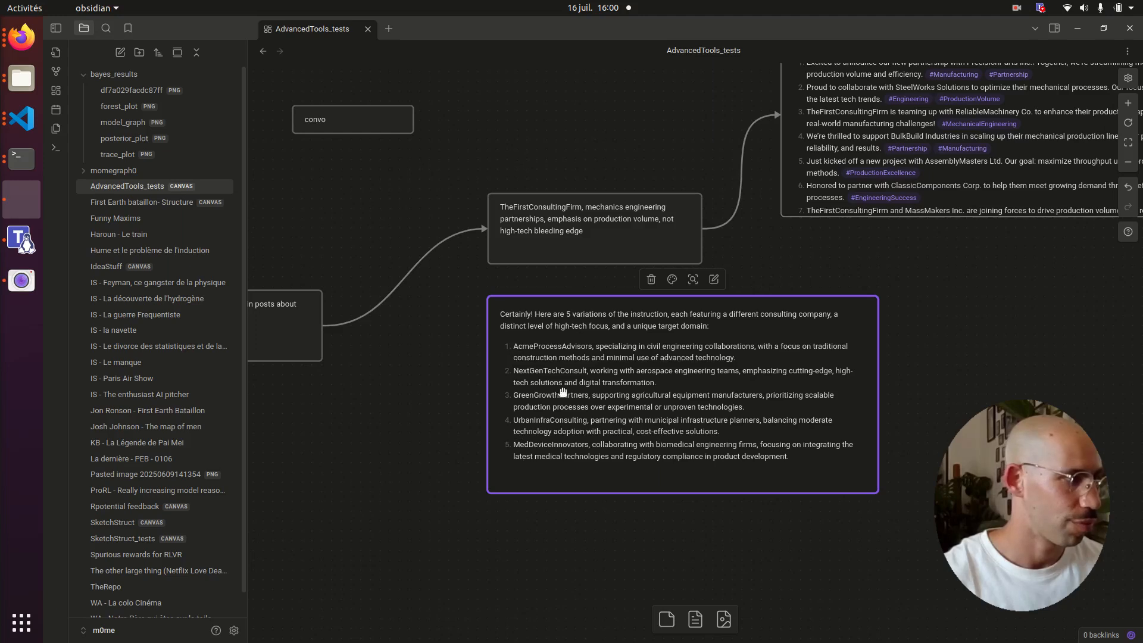
pyautogui.hscroll(-5, 582, 356)
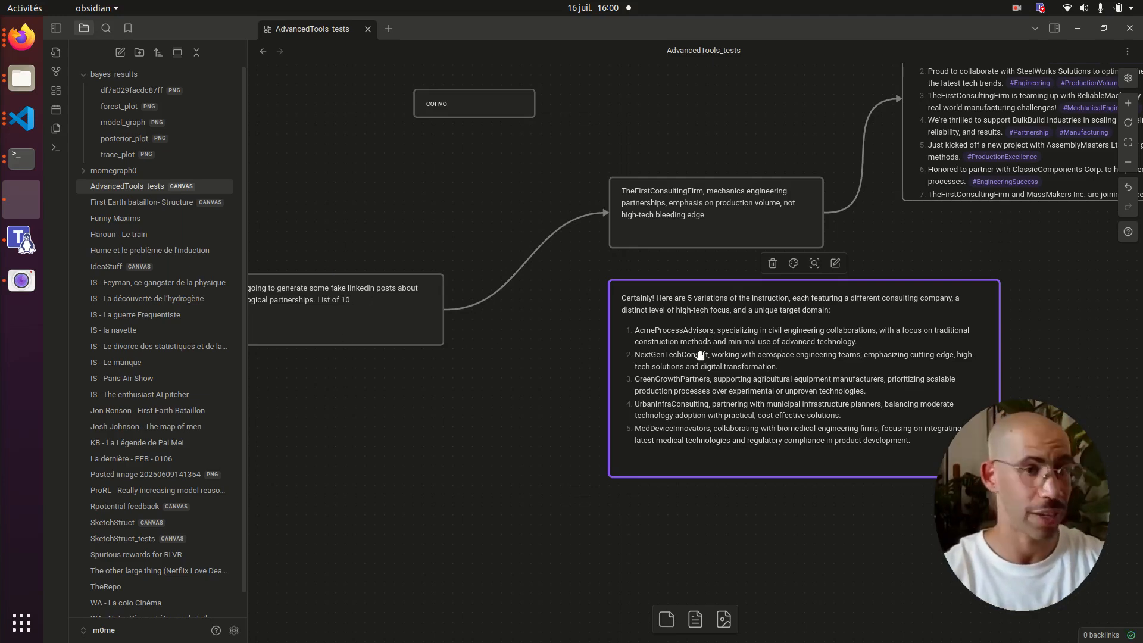
pyautogui.scroll(-2, 691, 354)
pyautogui.scroll(-2, 635, 372)
pyautogui.moveTo(691, 322); pyautogui.dragTo(830, 259)
pyautogui.moveTo(290, 387); pyautogui.dragTo(488, 387)
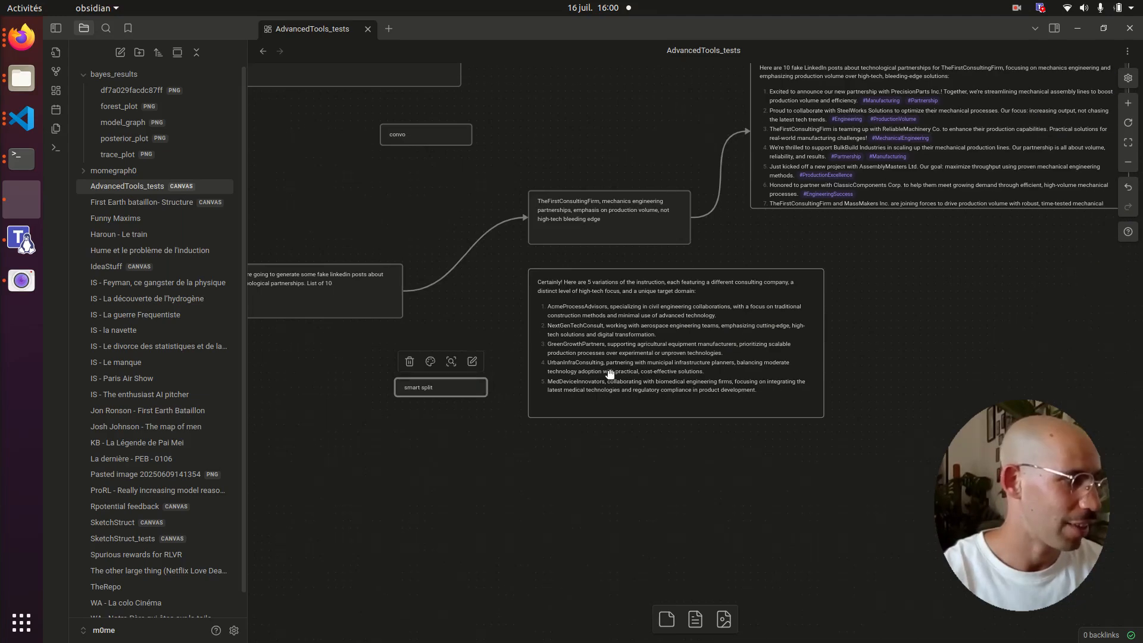
# Color the card with the five instruction variations green and shift the smart split card slightly down and left
pyautogui.scroll(2, 606, 374)
pyautogui.click(670, 325)
pyautogui.click(686, 219)
pyautogui.click(704, 245)
pyautogui.moveTo(439, 328); pyautogui.dragTo(384, 383)
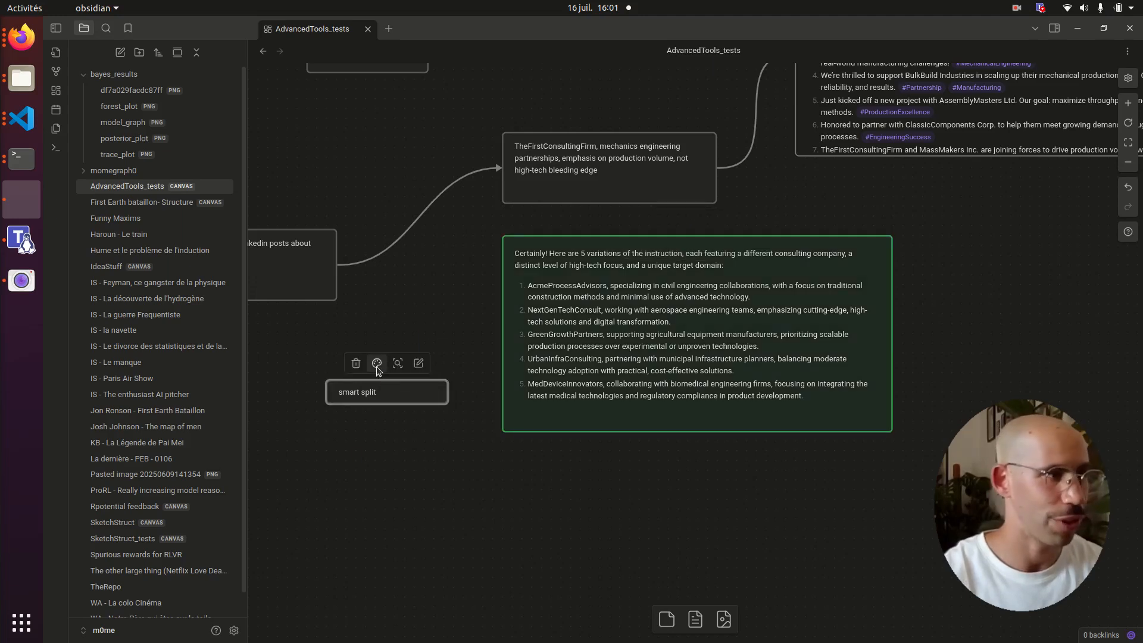
# Color the smart split card orange to split the green five-variation card into separate cards
pyautogui.click(377, 363)
pyautogui.click(377, 390)
pyautogui.click(391, 296)
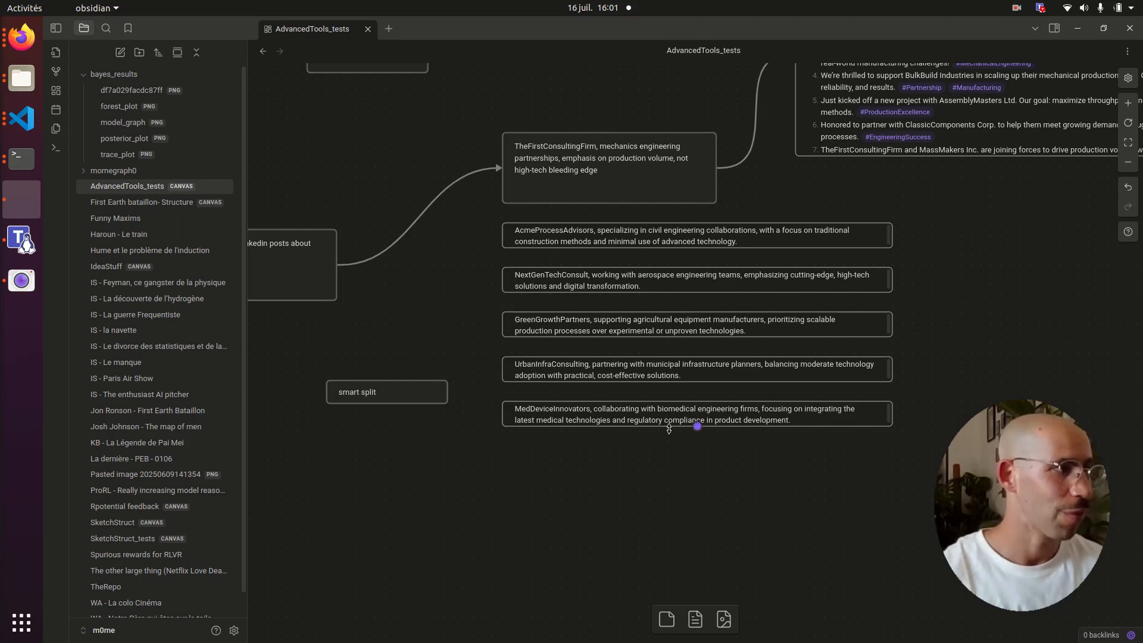
# Enlarge the MedDeviceInnovators, UrbanInfraConsulting and GreenGrowthPartners cards and space them out vertically
pyautogui.moveTo(669, 428); pyautogui.dragTo(664, 462)
pyautogui.moveTo(648, 420); pyautogui.dragTo(638, 489)
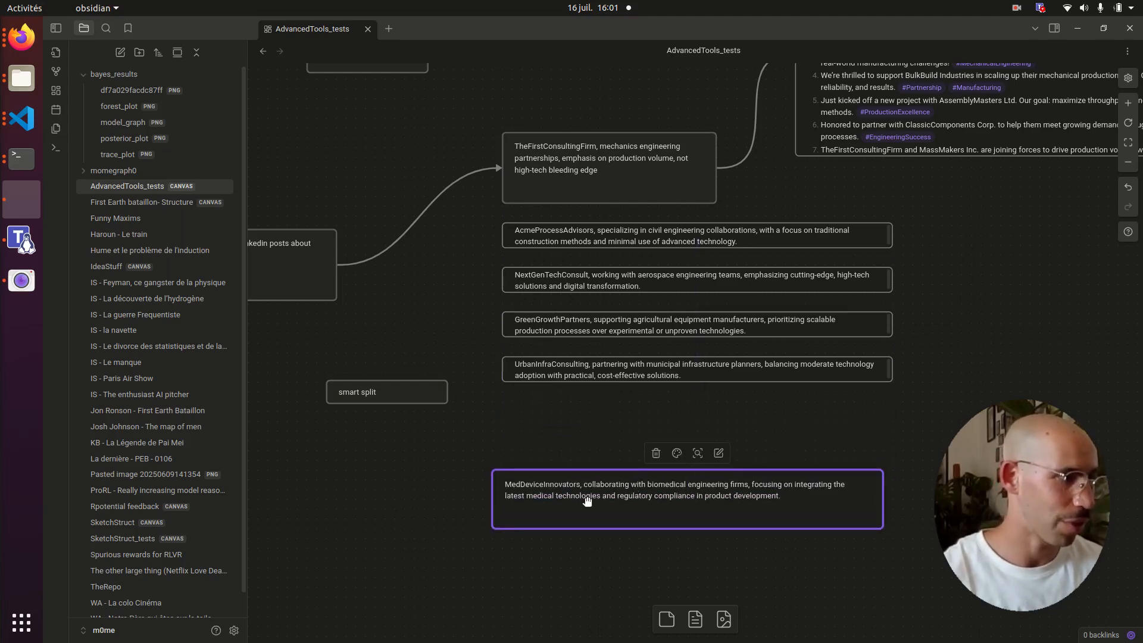
pyautogui.moveTo(584, 370); pyautogui.dragTo(590, 402)
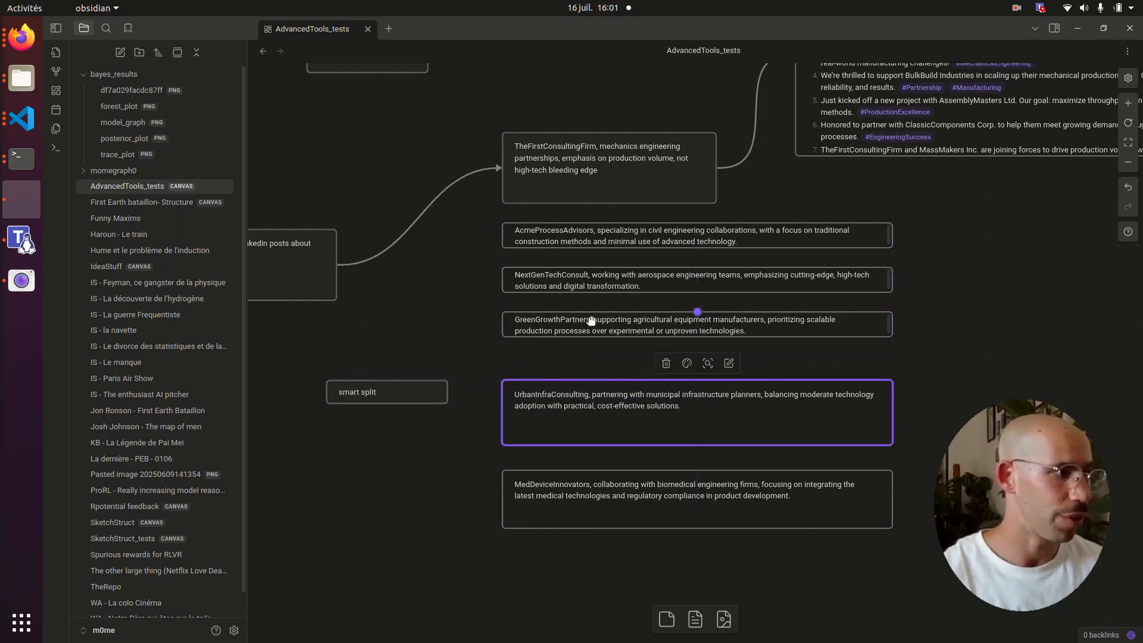
pyautogui.moveTo(590, 337); pyautogui.dragTo(589, 352)
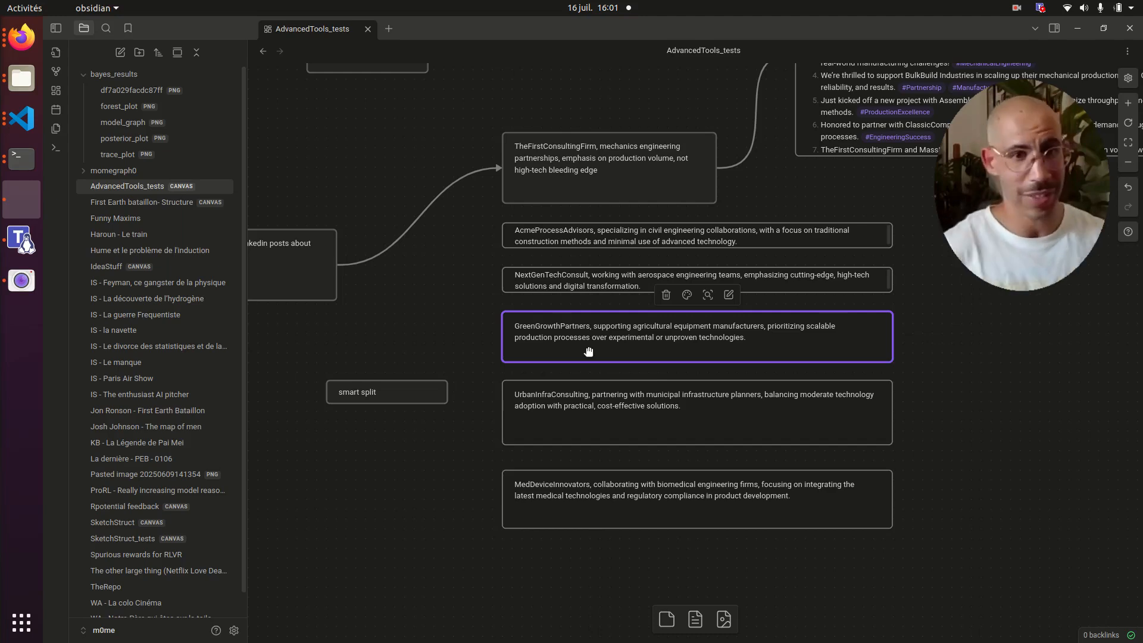
pyautogui.click(435, 263)
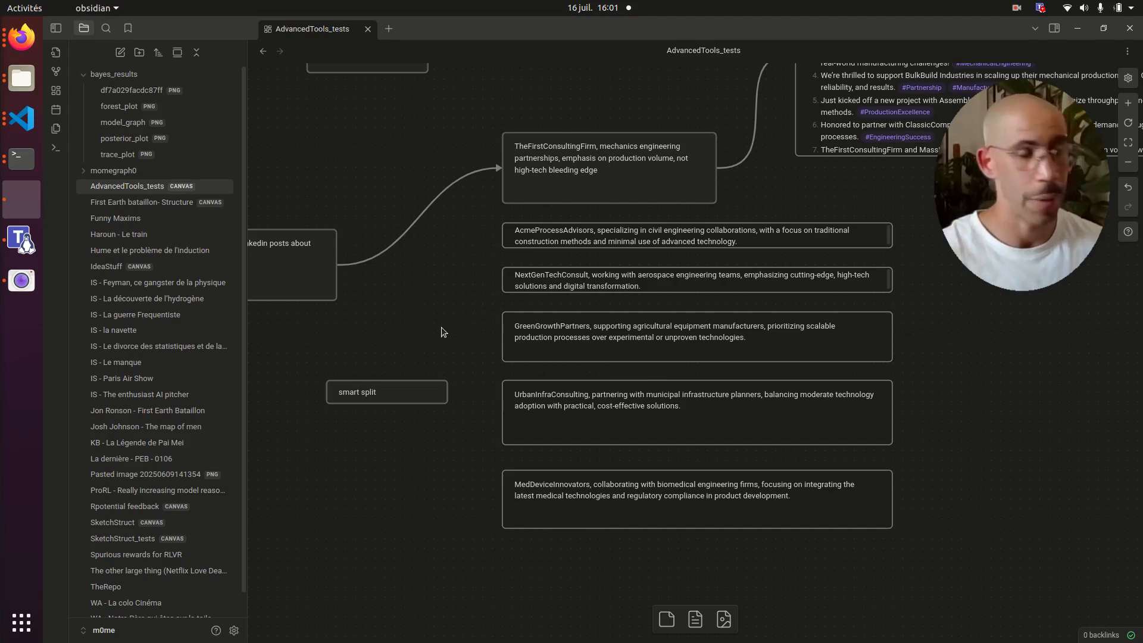
# Color the five company variation cards and the fake LinkedIn posts instruction card green
pyautogui.moveTo(468, 319); pyautogui.dragTo(541, 317)
pyautogui.moveTo(698, 511); pyautogui.dragTo(812, 422)
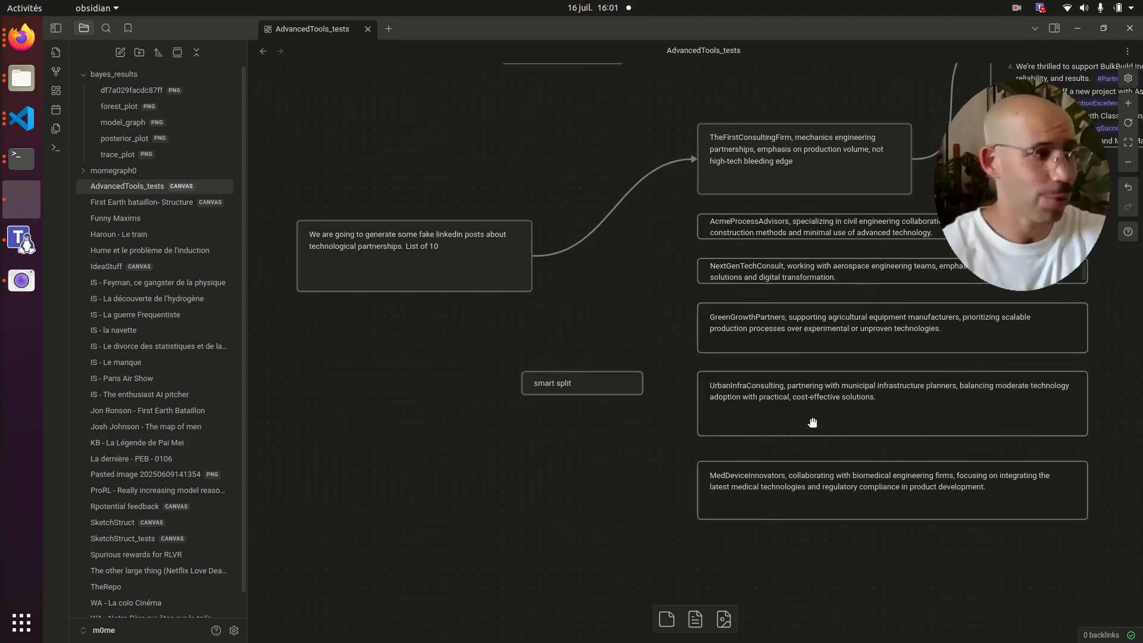
pyautogui.moveTo(827, 535); pyautogui.dragTo(783, 208)
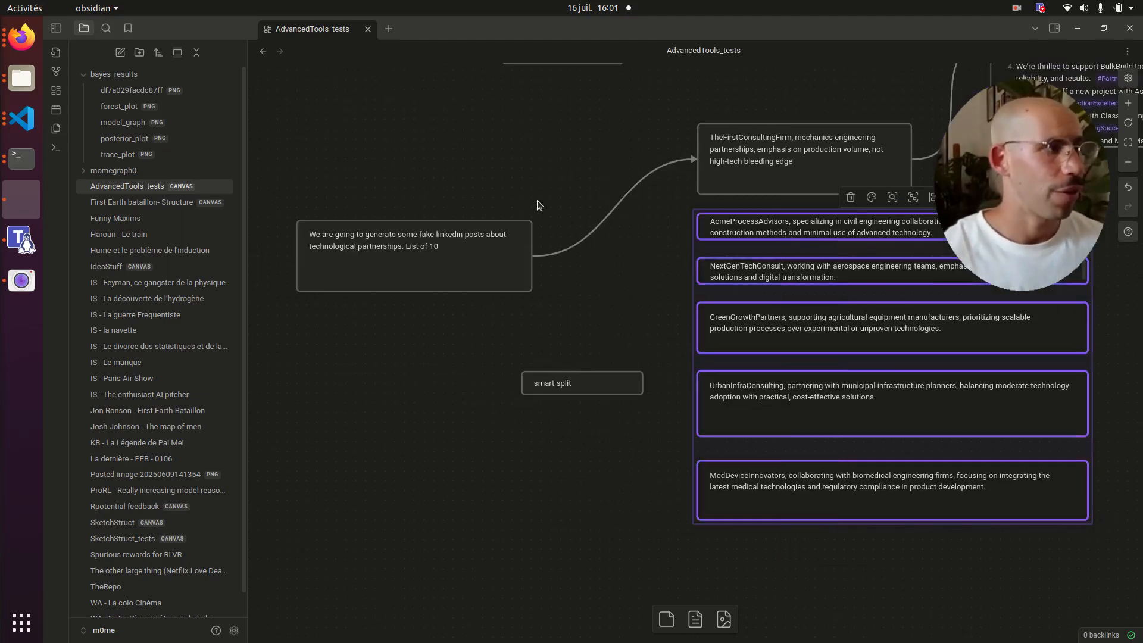
pyautogui.keyDown('shift'); pyautogui.click(488, 280); pyautogui.keyUp('shift')
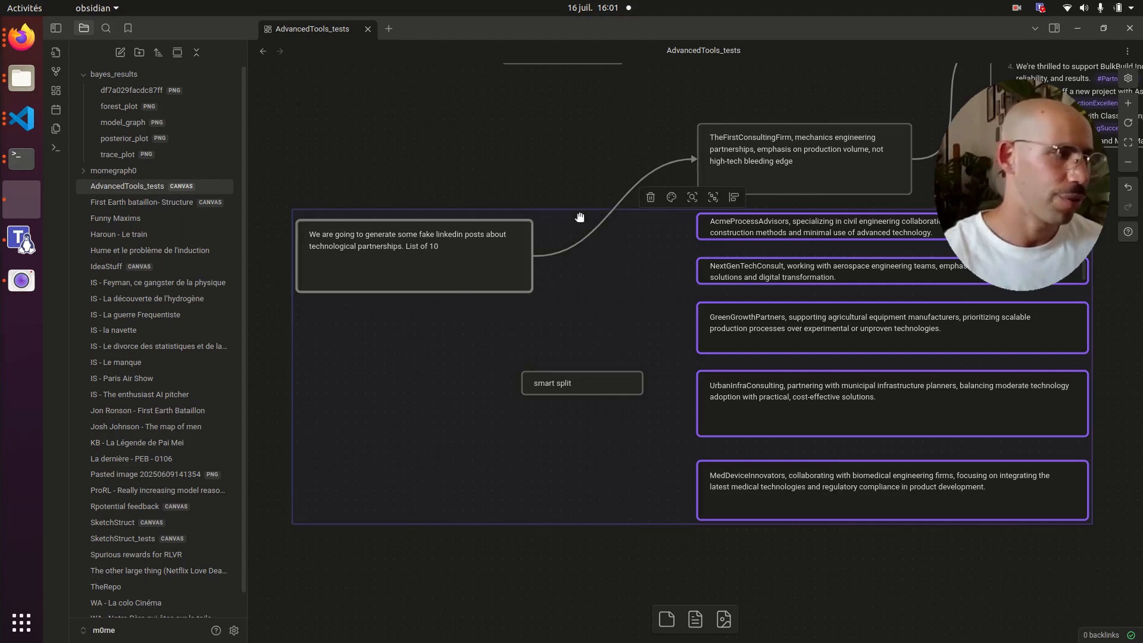
pyautogui.click(671, 197)
pyautogui.click(701, 226)
pyautogui.click(523, 156)
# Move the smart split card aside and place the connect to parent | left card below the LinkedIn posts instruction card
pyautogui.scroll(-2, 503, 172)
pyautogui.moveTo(499, 178); pyautogui.dragTo(616, 155)
pyautogui.moveTo(289, 289); pyautogui.dragTo(523, 387)
pyautogui.scroll(3, 658, 284)
pyautogui.scroll(-1, 779, 339)
pyautogui.moveTo(781, 338); pyautogui.dragTo(701, 406)
pyautogui.scroll(-1, 701, 398)
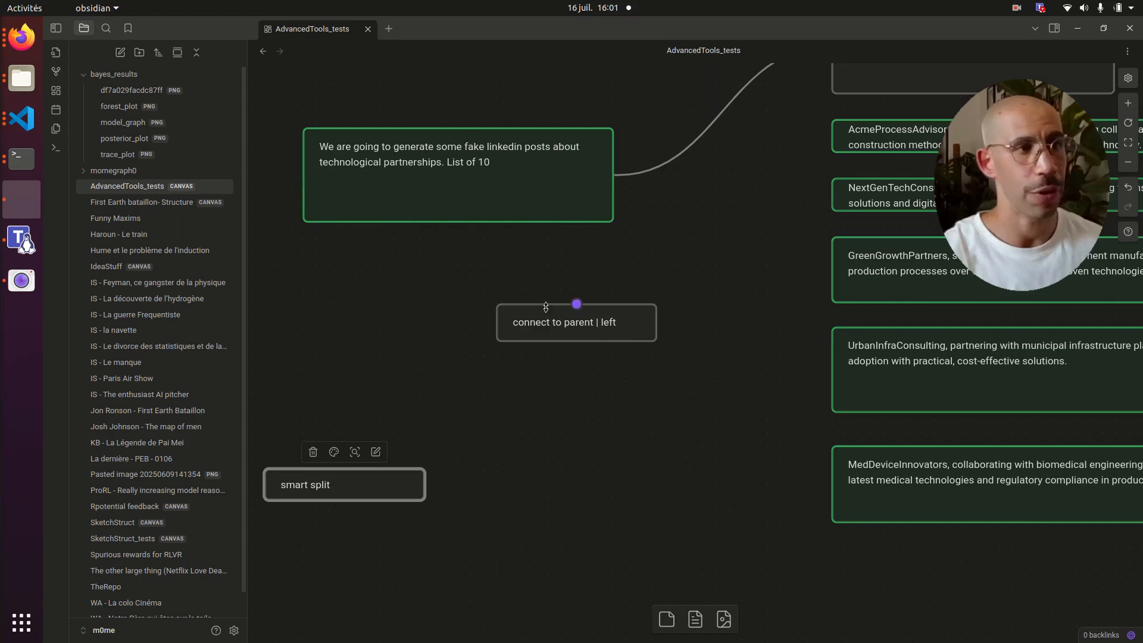
# Color the connect to parent | left card orange to link the instruction card to the five variation cards
pyautogui.click(546, 316)
pyautogui.click(566, 287)
pyautogui.click(558, 287)
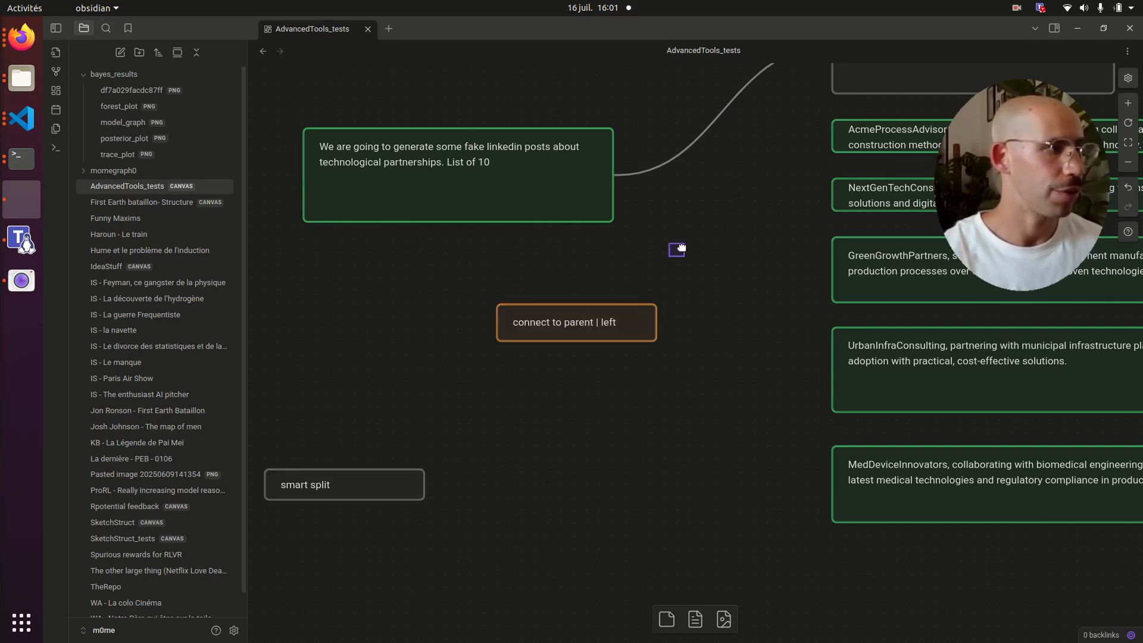
pyautogui.hscroll(5, 679, 247)
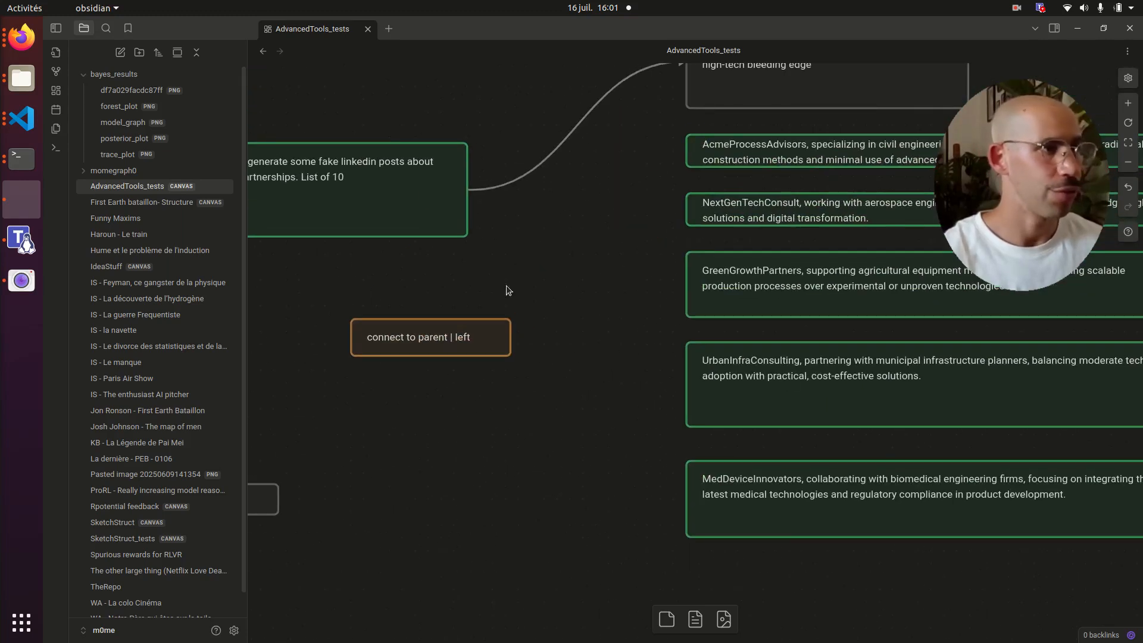
pyautogui.scroll(-1, 595, 345)
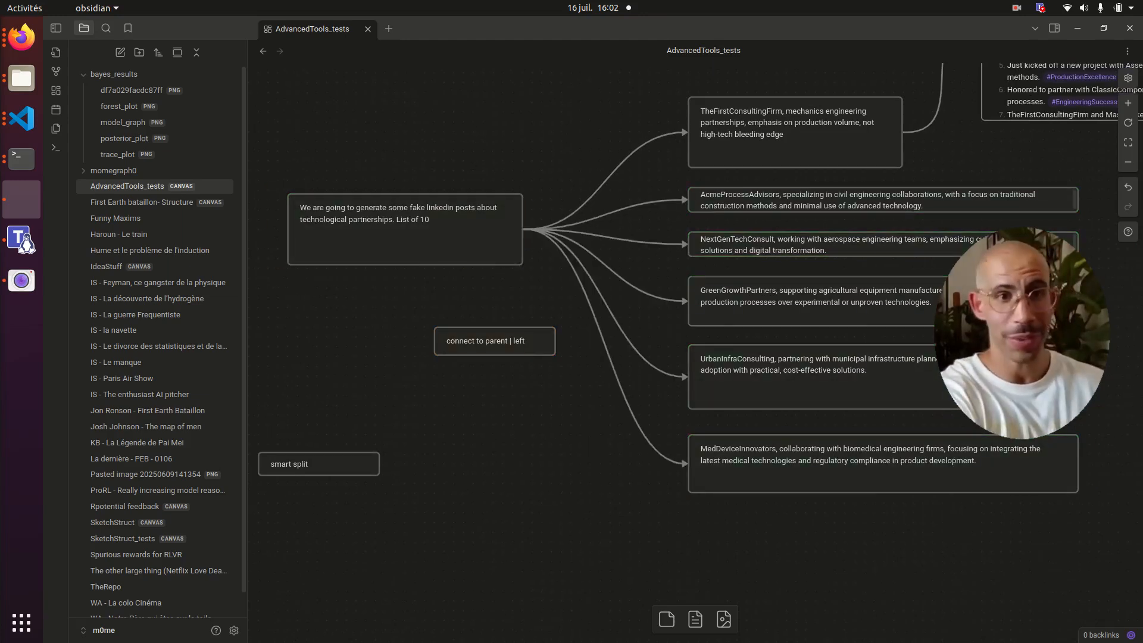
# Shift the five connected variation cards slightly down and left, away from the TheFirstConsultingFirm card
pyautogui.moveTo(843, 538); pyautogui.dragTo(881, 190)
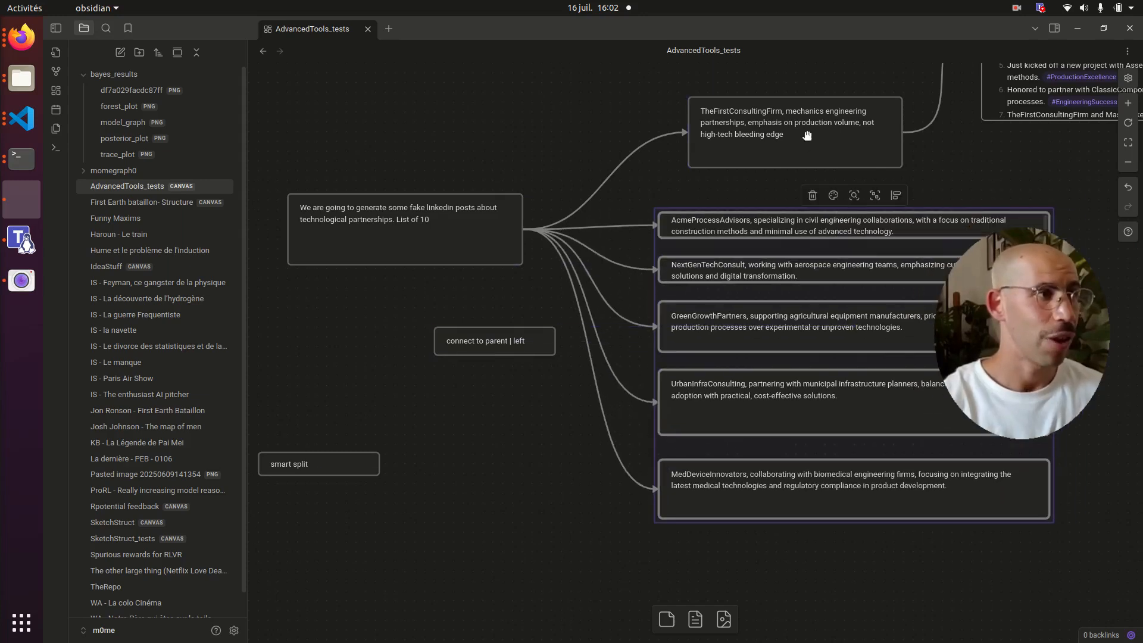
pyautogui.moveTo(956, 115); pyautogui.dragTo(744, 217)
pyautogui.moveTo(906, 286); pyautogui.dragTo(902, 159)
pyautogui.click(861, 473)
pyautogui.moveTo(892, 444); pyautogui.dragTo(1025, 453)
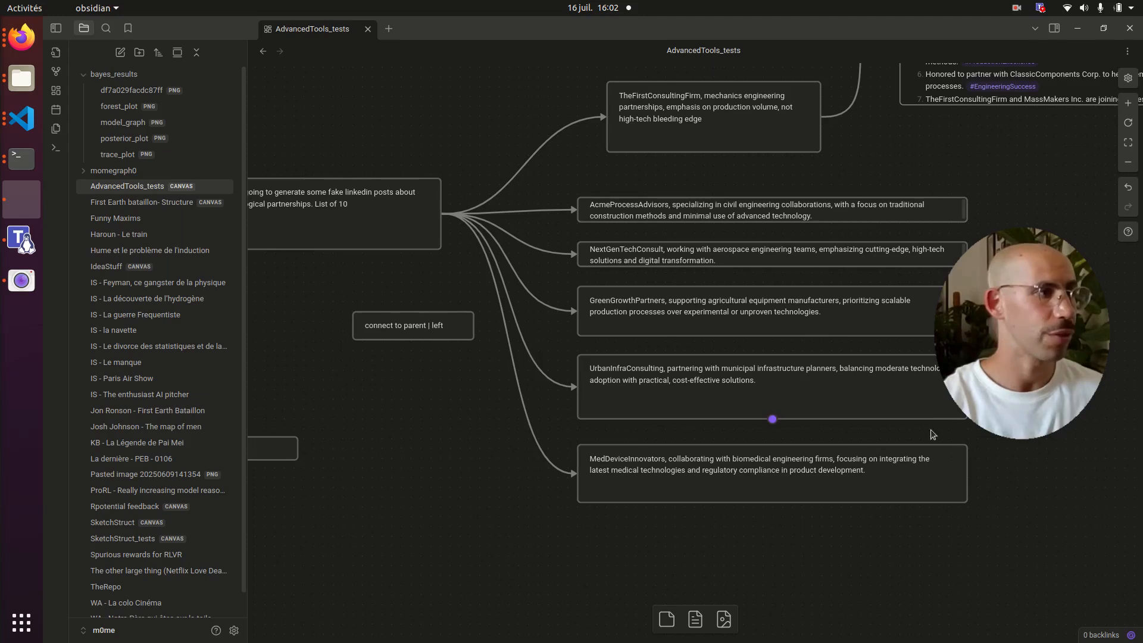
# Delete the UrbanInfraConsulting and MedDeviceInnovators cards
pyautogui.click(819, 403)
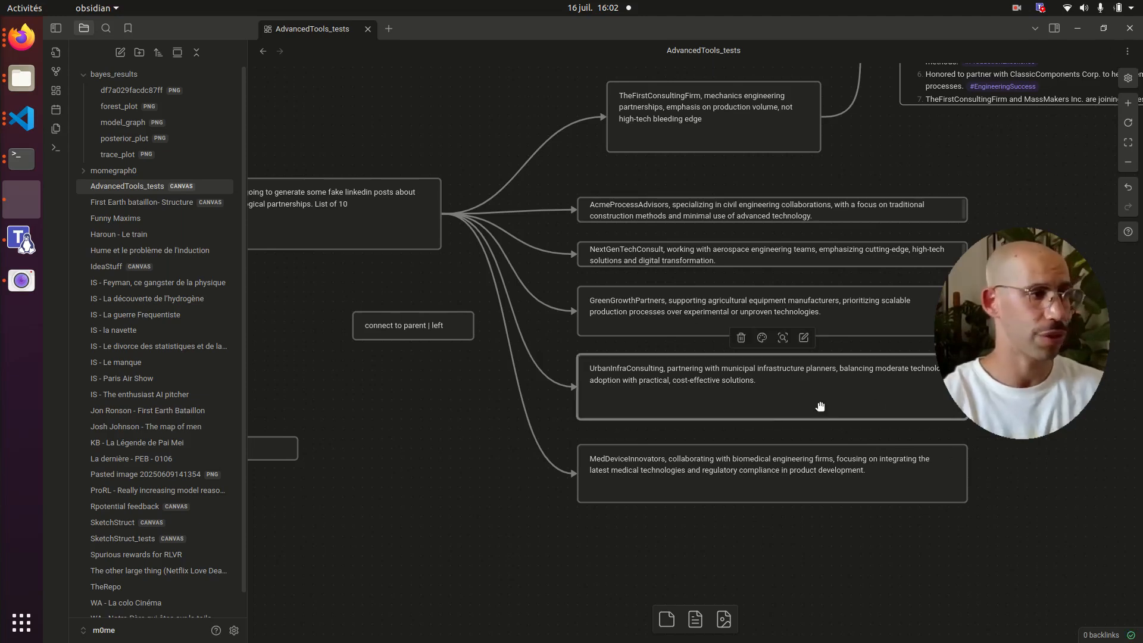
pyautogui.press('Delete')
pyautogui.click(669, 472)
pyautogui.press('Delete')
# Move the three remaining variation cards slightly down and left, and color them green
pyautogui.moveTo(651, 429); pyautogui.dragTo(810, 202)
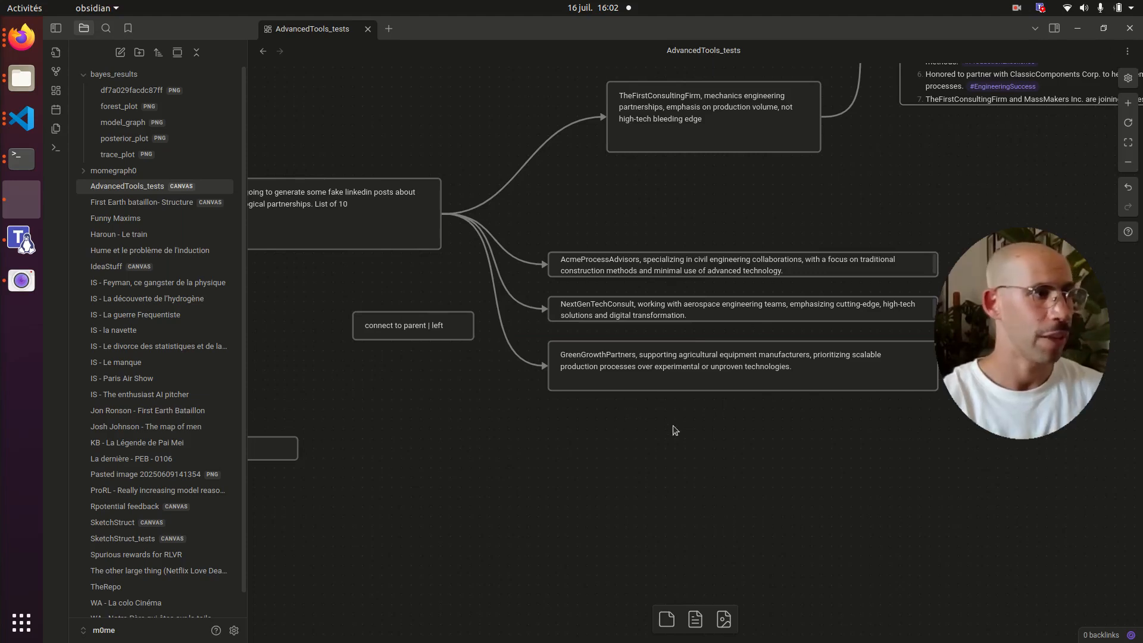
pyautogui.click(722, 235)
pyautogui.click(752, 264)
pyautogui.click(646, 208)
# Move the convo card next to the TheFirstConsultingFirm card and color it orange
pyautogui.scroll(-2, 646, 208)
pyautogui.scroll(2, 595, 179)
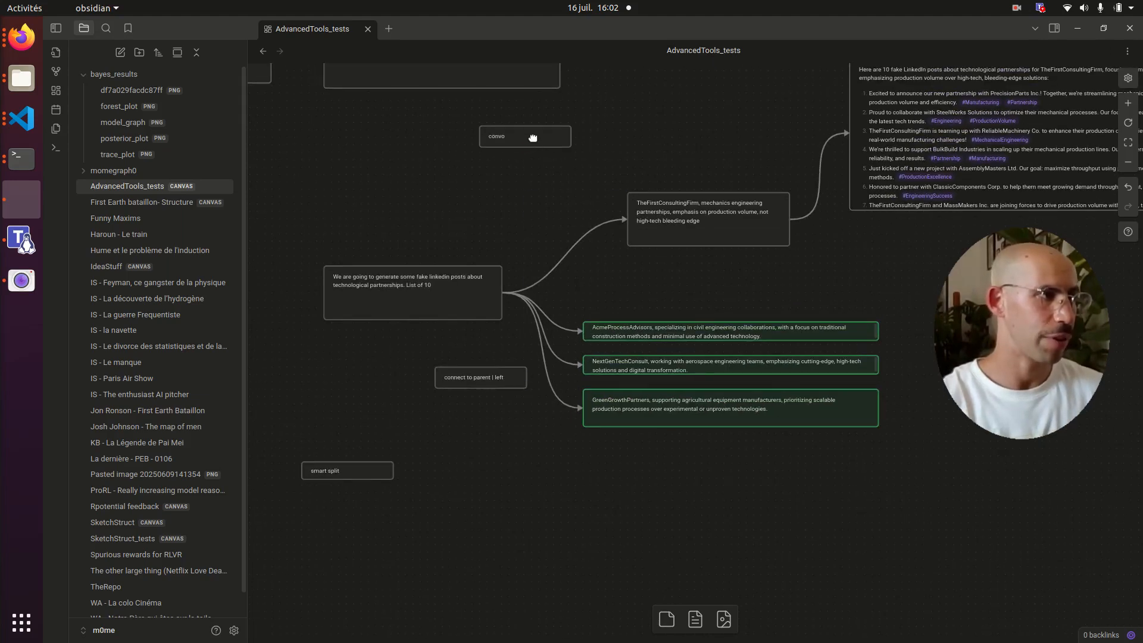
pyautogui.moveTo(533, 138); pyautogui.dragTo(614, 236)
pyautogui.click(596, 208)
pyautogui.click(609, 271)
# Review the three green variation cards and the instruction card they are connected to
pyautogui.click(838, 334)
pyautogui.click(846, 358)
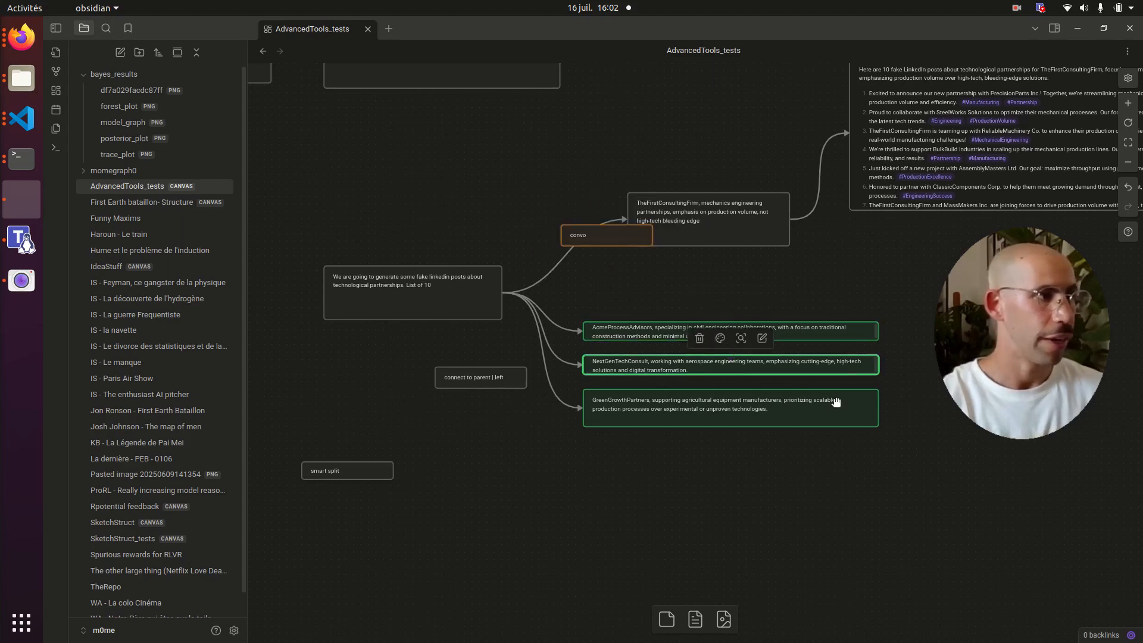
pyautogui.click(836, 402)
pyautogui.click(660, 324)
pyautogui.click(486, 291)
pyautogui.click(926, 298)
pyautogui.hscroll(5, 834, 316)
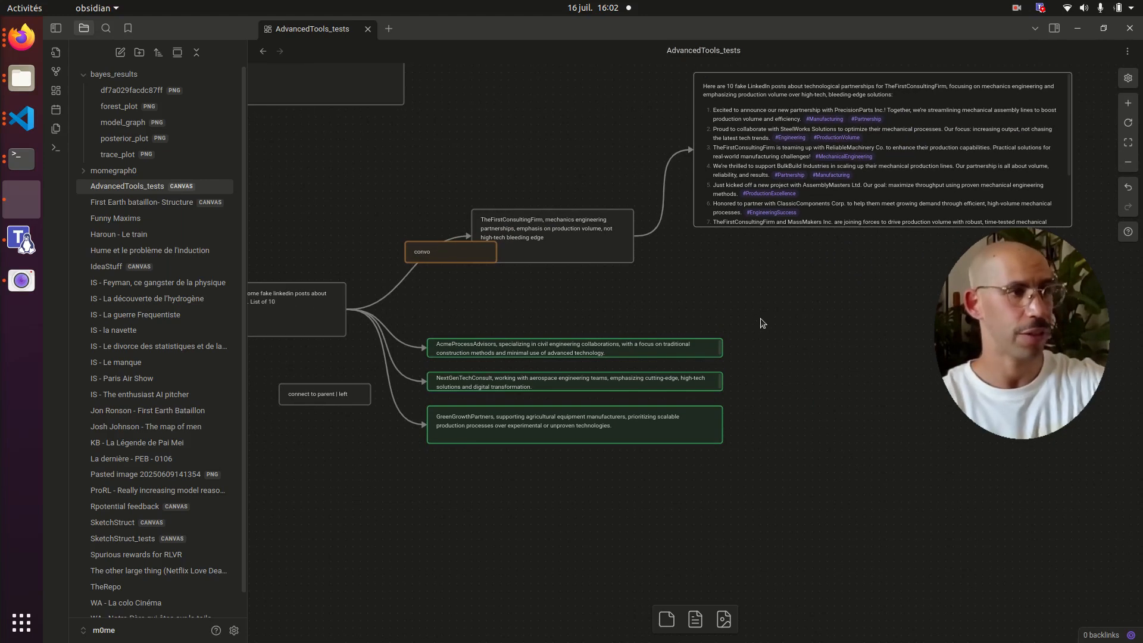
pyautogui.hscroll(3, 801, 449)
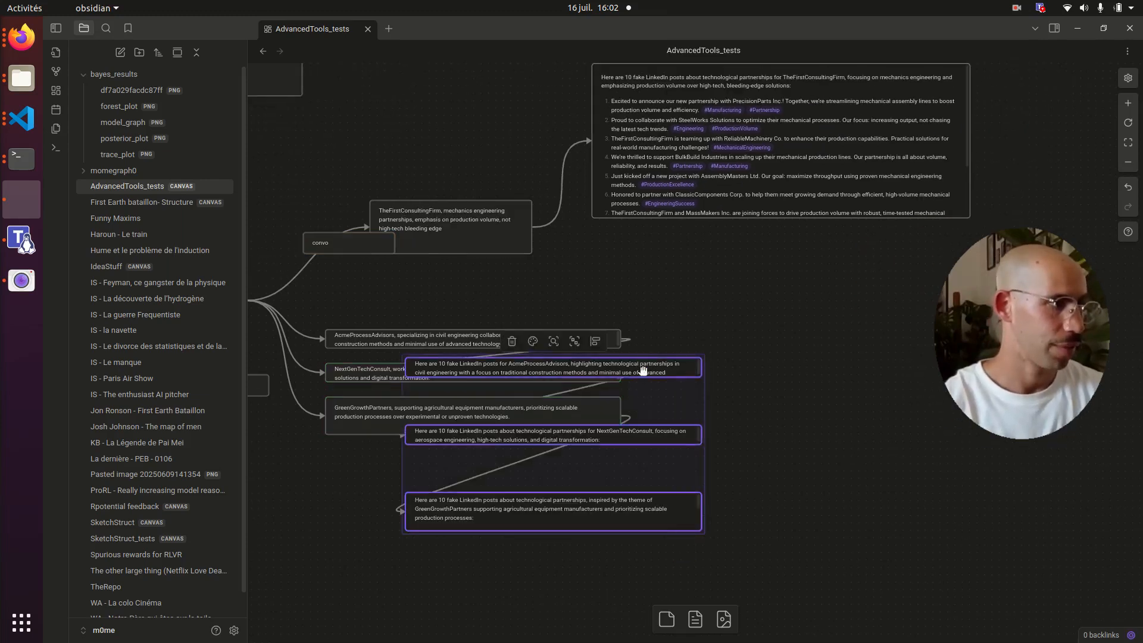
# Move the three generated post-list cards to the right of the variation cards and enlarge the AcmeProcessAdvisors one
pyautogui.moveTo(643, 370); pyautogui.dragTo(904, 301)
pyautogui.click(927, 324)
pyautogui.hscroll(5, 926, 324)
pyautogui.moveTo(744, 302); pyautogui.dragTo(745, 247)
pyautogui.moveTo(742, 257); pyautogui.dragTo(743, 333)
pyautogui.scroll(-3, 738, 340)
# Move the GreenGrowthPartners post list lower and the NextGenTechConsult one farther right, and enlarge both cards
pyautogui.moveTo(715, 278); pyautogui.dragTo(714, 318)
pyautogui.moveTo(676, 390); pyautogui.dragTo(672, 535)
pyautogui.moveTo(666, 411); pyautogui.dragTo(675, 522)
pyautogui.moveTo(702, 317); pyautogui.dragTo(703, 411)
pyautogui.moveTo(730, 342); pyautogui.dragTo(898, 352)
pyautogui.moveTo(738, 231); pyautogui.dragTo(738, 264)
pyautogui.hscroll(3, 797, 262)
pyautogui.moveTo(867, 324); pyautogui.dragTo(971, 325)
pyautogui.scroll(-3, 681, 319)
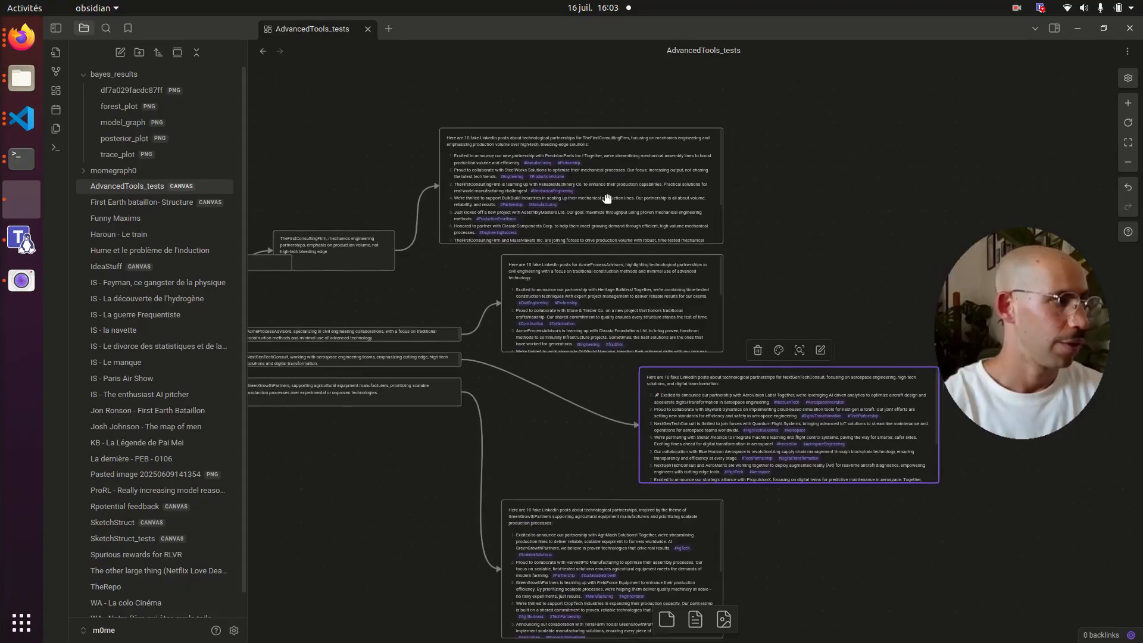
# Color the four generated LinkedIn post-list cards green
pyautogui.scroll(-4, 759, 239)
pyautogui.moveTo(836, 120); pyautogui.dragTo(648, 527)
pyautogui.click(680, 120)
pyautogui.click(709, 116)
pyautogui.scroll(5, 441, 210)
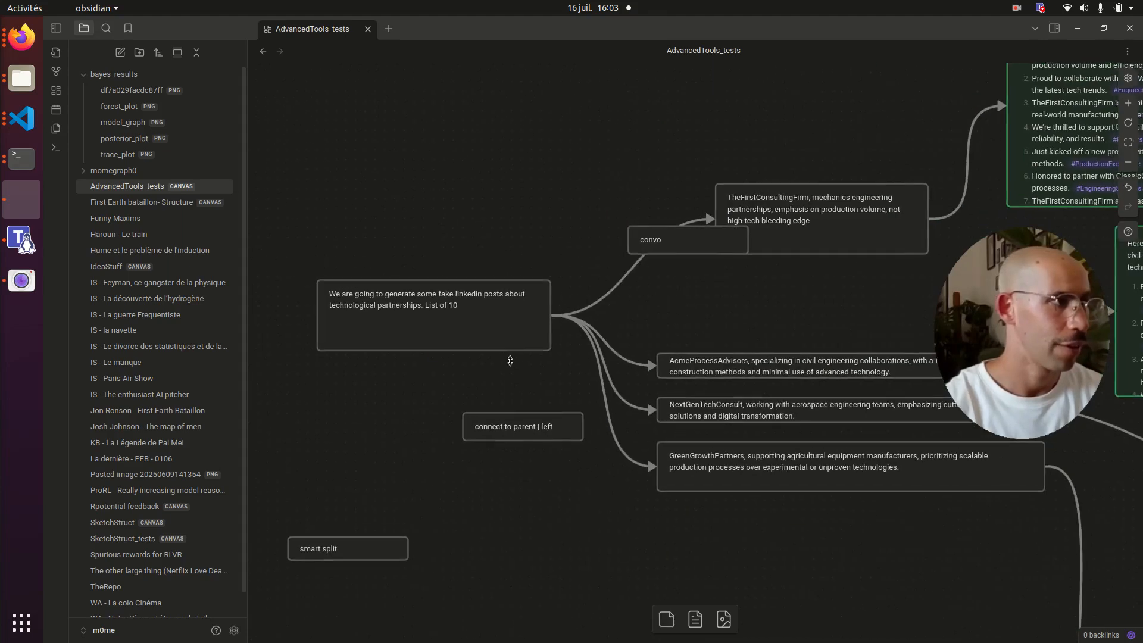
# Move the smart split card to the right of the post-list cards and color it orange
pyautogui.moveTo(354, 551); pyautogui.dragTo(845, 207)
pyautogui.scroll(-4, 844, 216)
pyautogui.moveTo(800, 337); pyautogui.dragTo(762, 235)
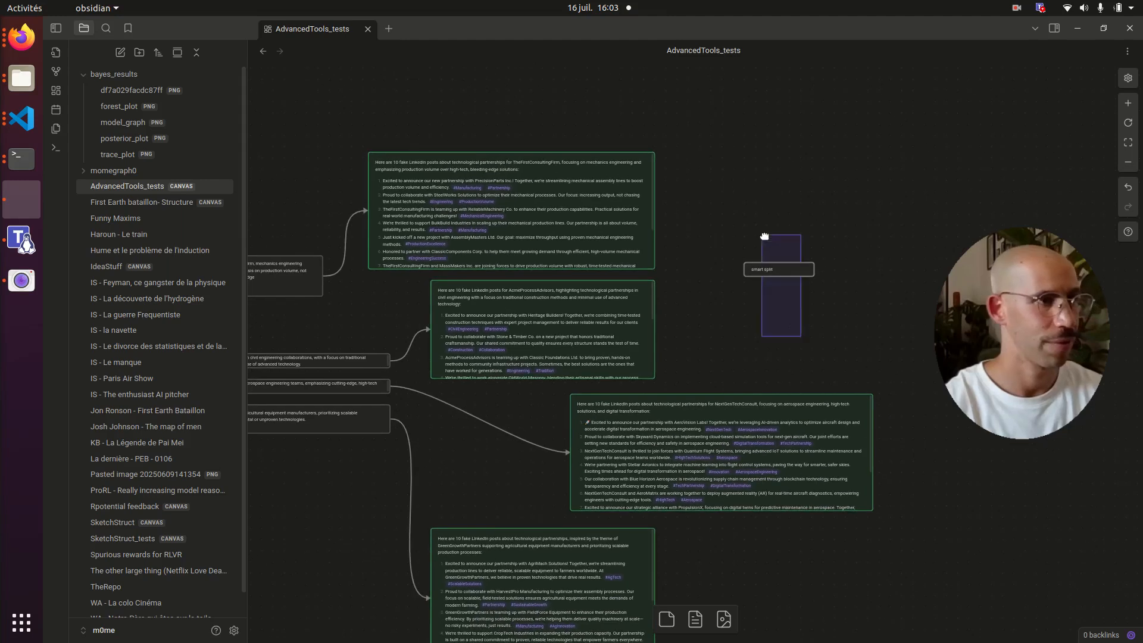
pyautogui.click(755, 272)
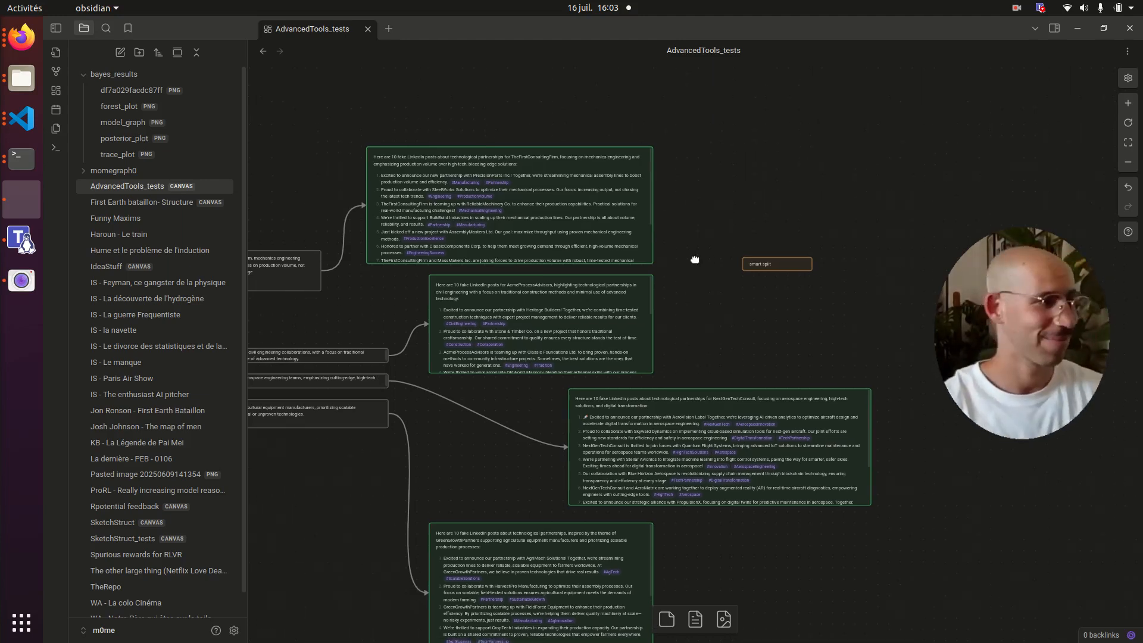
pyautogui.scroll(-1, 695, 252)
pyautogui.scroll(-2, 780, 308)
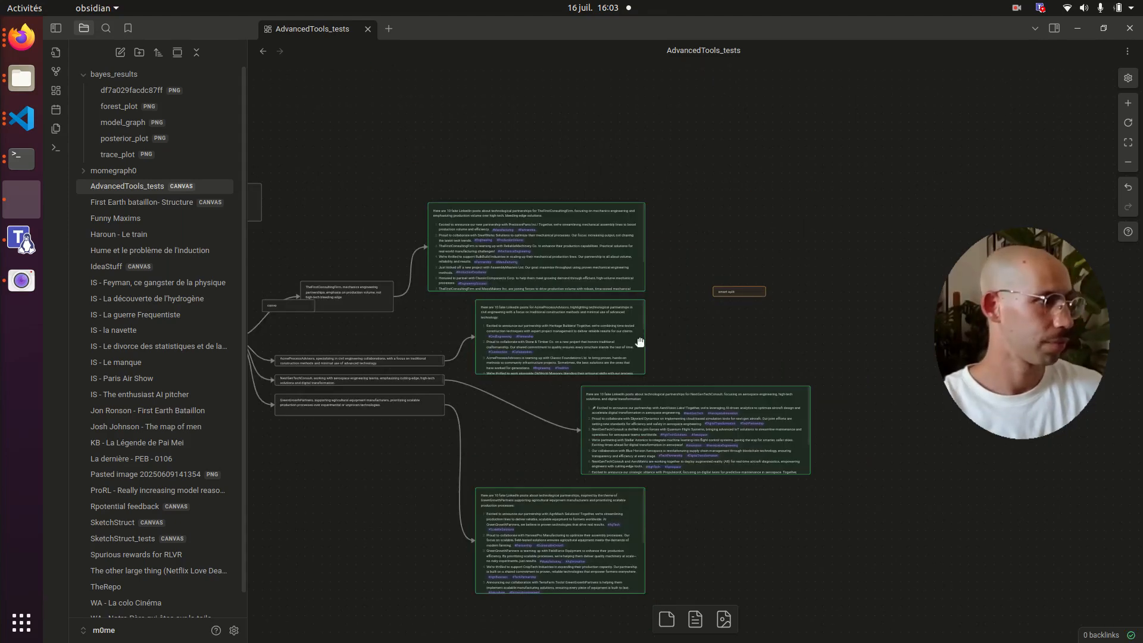
# Enlarge the first split post card, about PrecisionParts Inc., so that its full text fits
pyautogui.scroll(2, 595, 316)
pyautogui.moveTo(523, 351); pyautogui.dragTo(595, 344)
pyautogui.scroll(2, 723, 207)
pyautogui.scroll(2, 570, 125)
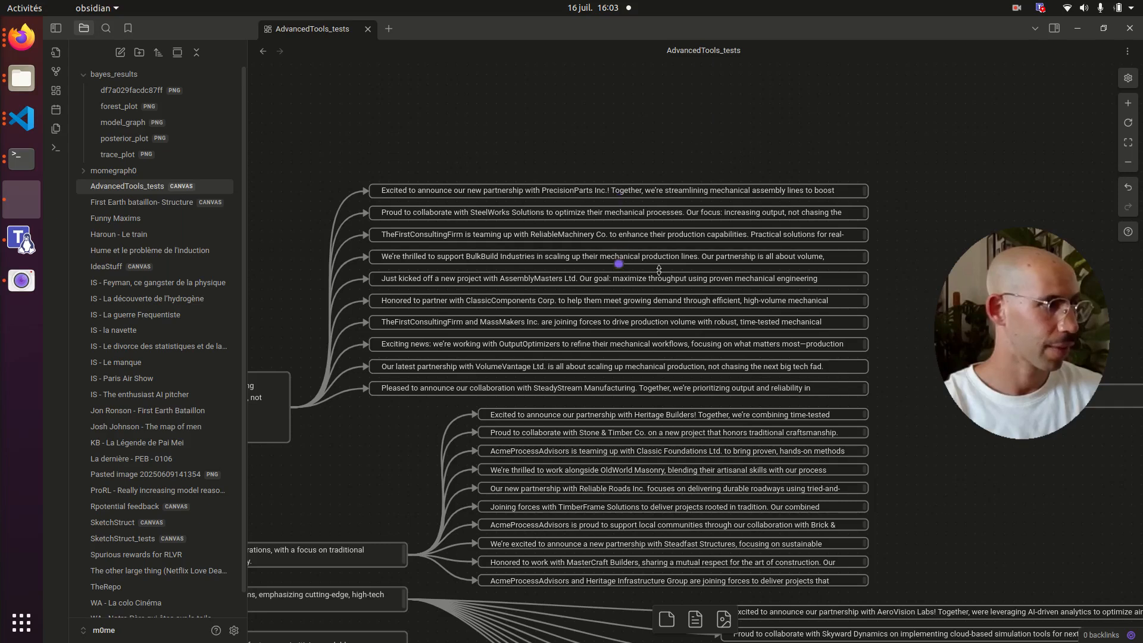
pyautogui.moveTo(676, 182); pyautogui.dragTo(660, 142)
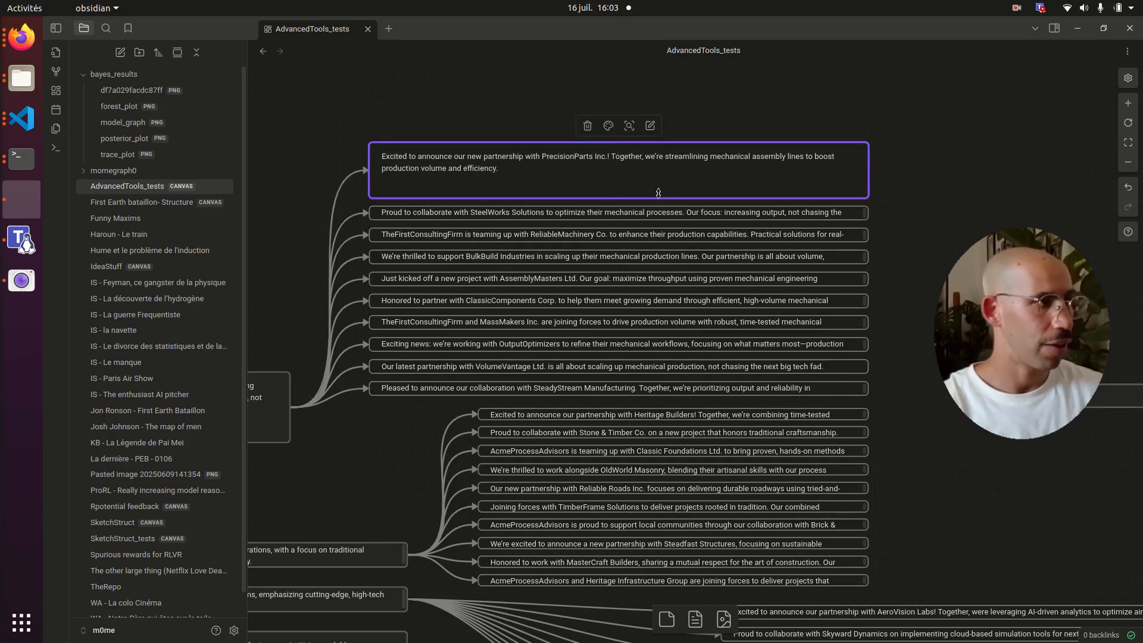
pyautogui.scroll(-3, 746, 273)
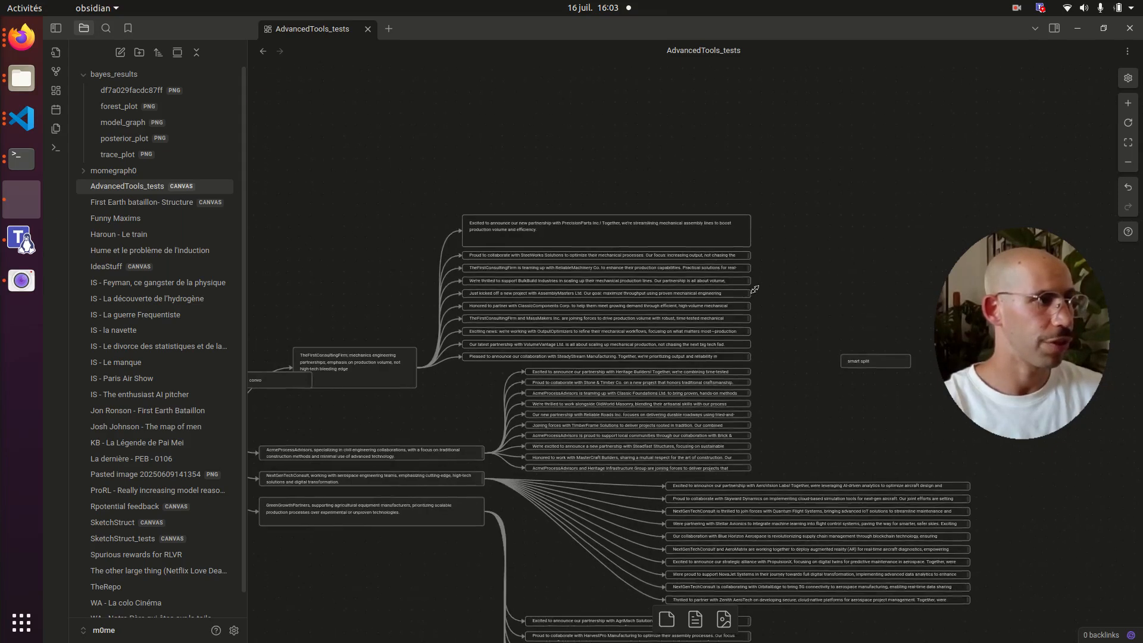
# Move the group of ten TheFirstConsultingFirm post cards upward, away from the AcmeProcessAdvisors posts
pyautogui.moveTo(675, 297); pyautogui.dragTo(647, 358)
pyautogui.moveTo(648, 333); pyautogui.dragTo(648, 289)
pyautogui.click(818, 293)
# Move the basic json merge card to the right of the ten TheFirstConsultingFirm post cards
pyautogui.hscroll(-5, 877, 373)
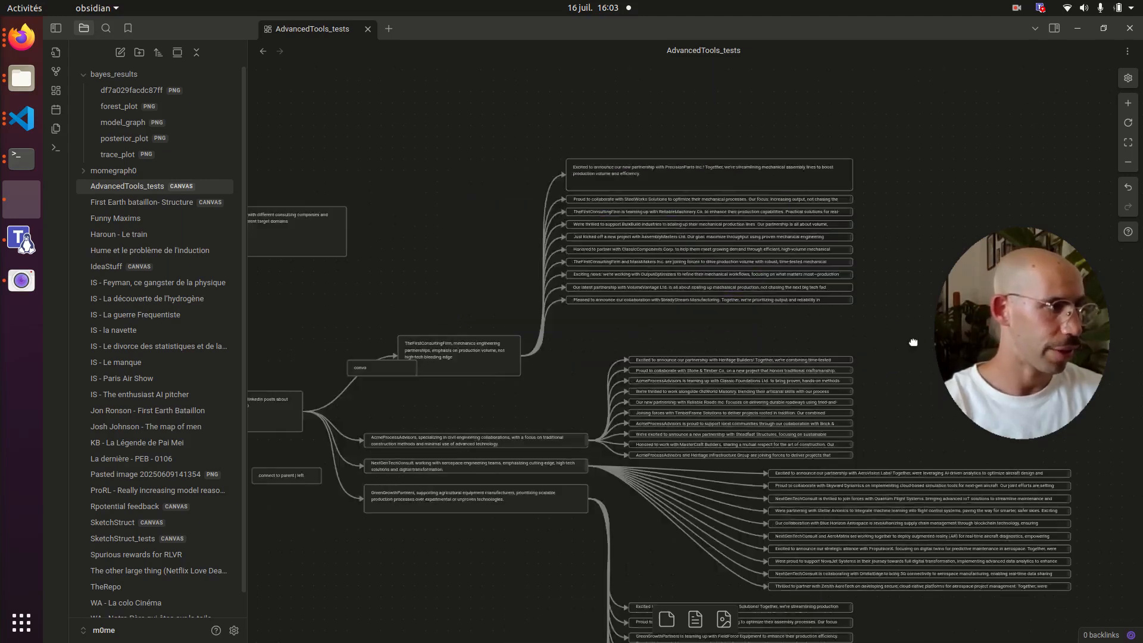
pyautogui.moveTo(371, 221); pyautogui.dragTo(956, 202)
pyautogui.scroll(3, 956, 202)
pyautogui.moveTo(828, 363); pyautogui.dragTo(646, 453)
# Change the file name in the basic json merge card's path to thefirstconsultingcompany.json
pyautogui.doubleClick(825, 289)
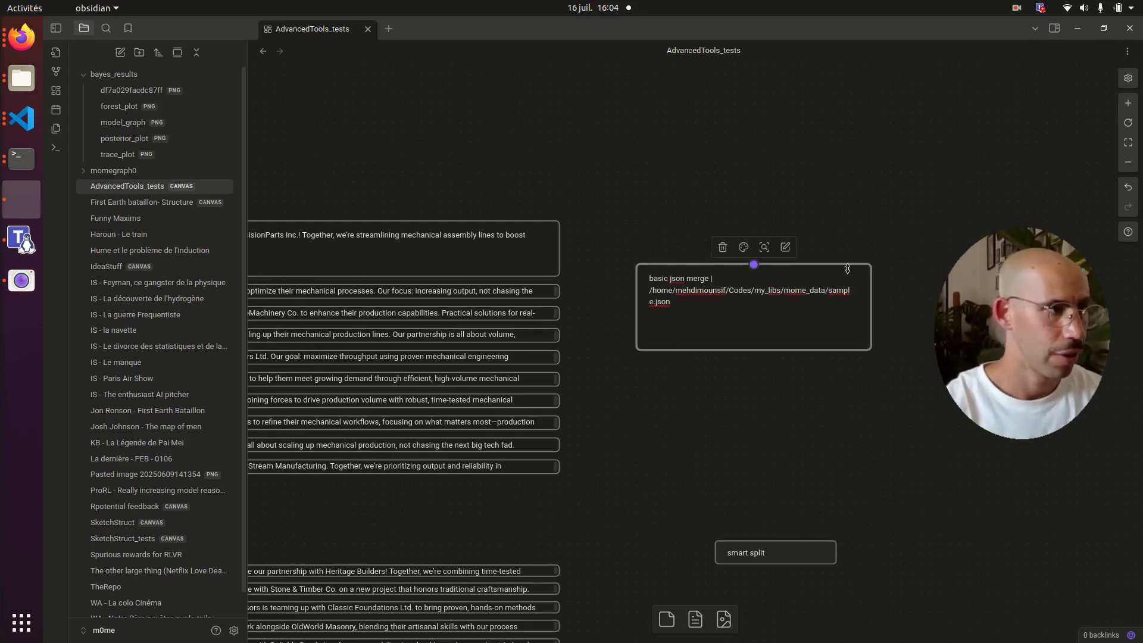
pyautogui.hscroll(-12, 848, 268)
pyautogui.hscroll(10, 847, 268)
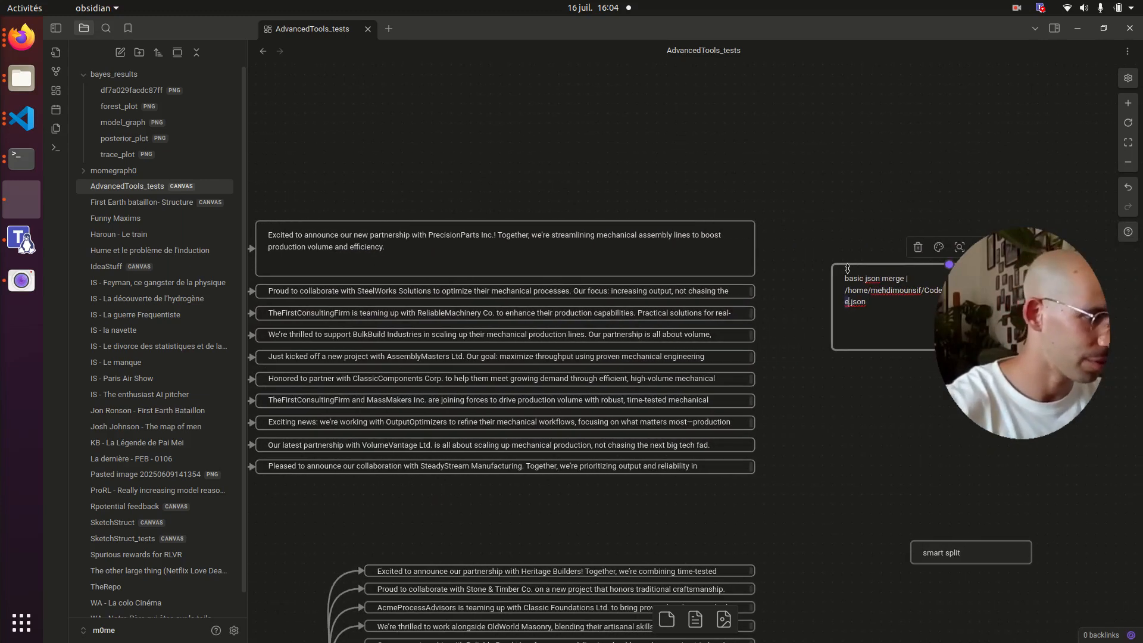
pyautogui.write('consultingcompany')
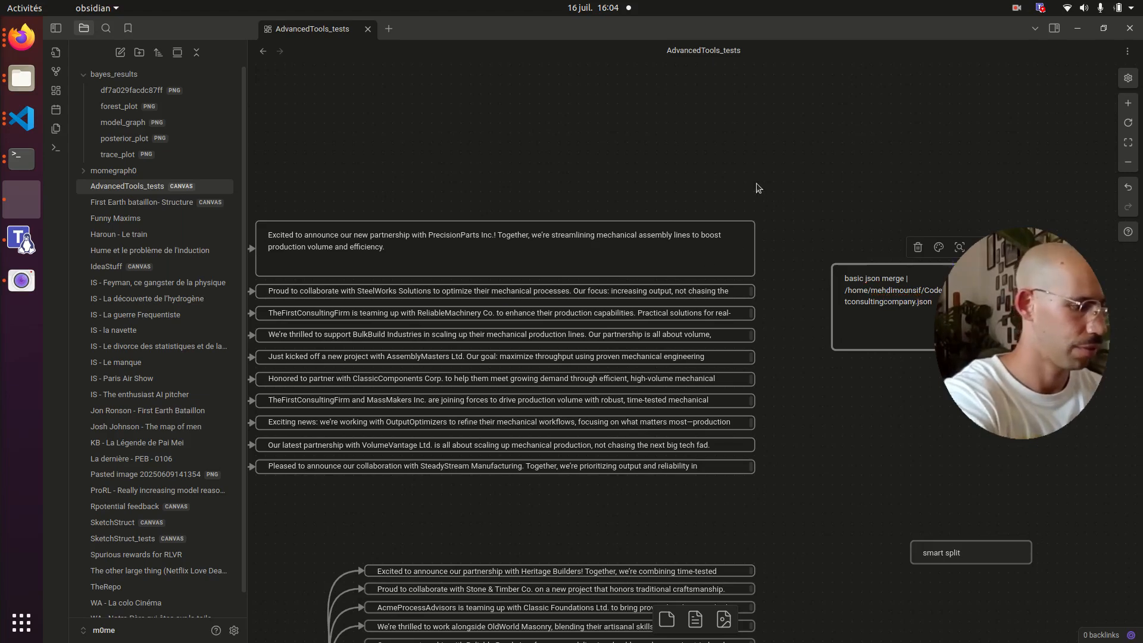
# Color the ten TheFirstConsultingFirm post cards green
pyautogui.moveTo(798, 144); pyautogui.dragTo(632, 483)
pyautogui.click(484, 203)
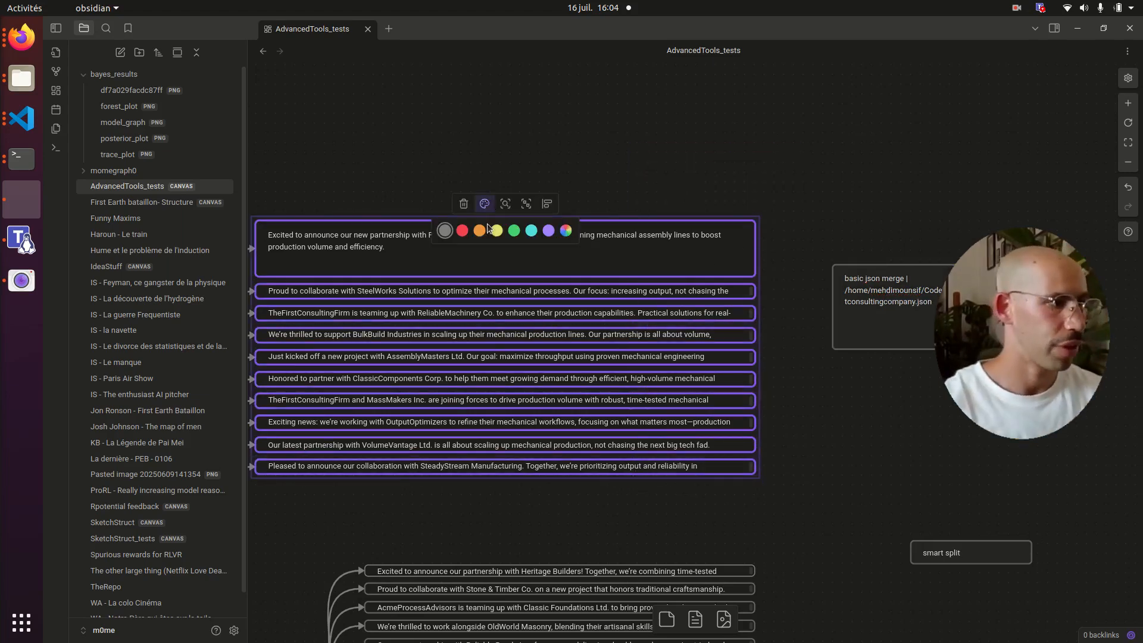
pyautogui.click(513, 233)
pyautogui.scroll(-4, 834, 381)
# Color the basic json merge card orange to merge the green posts into the JSON file
pyautogui.moveTo(835, 441); pyautogui.dragTo(836, 259)
pyautogui.click(826, 172)
pyautogui.click(831, 118)
pyautogui.click(805, 146)
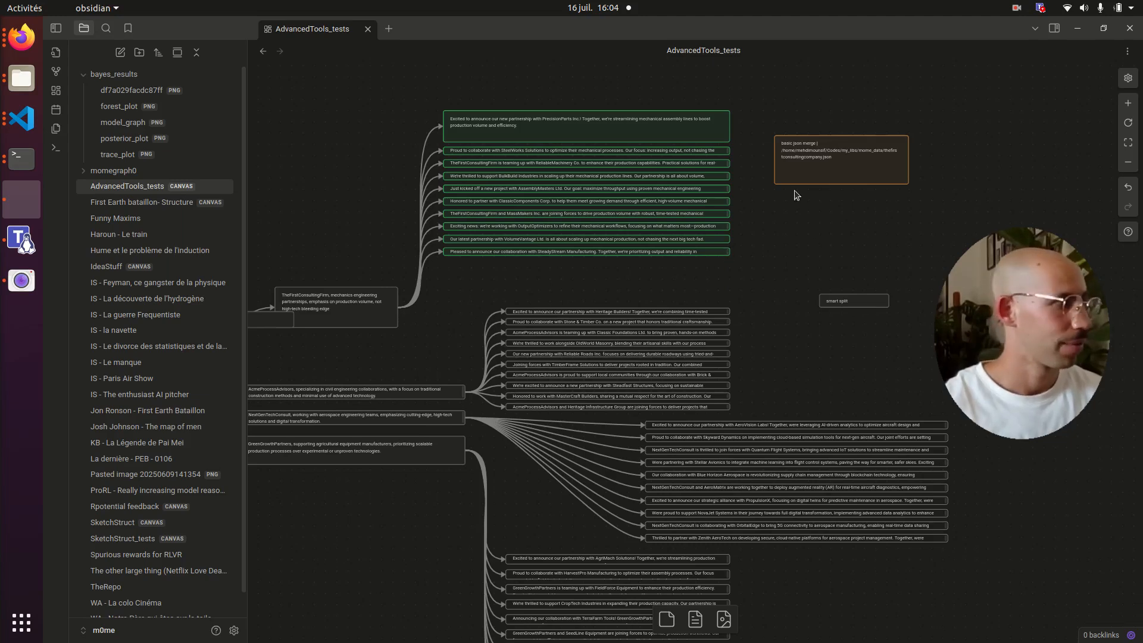
pyautogui.write('{     "data_structure": "List of strings",     "data_path": "/home/mehdimounsif/Codes/my_libs/mome_data/thefirstconsultingcompany.json" }')
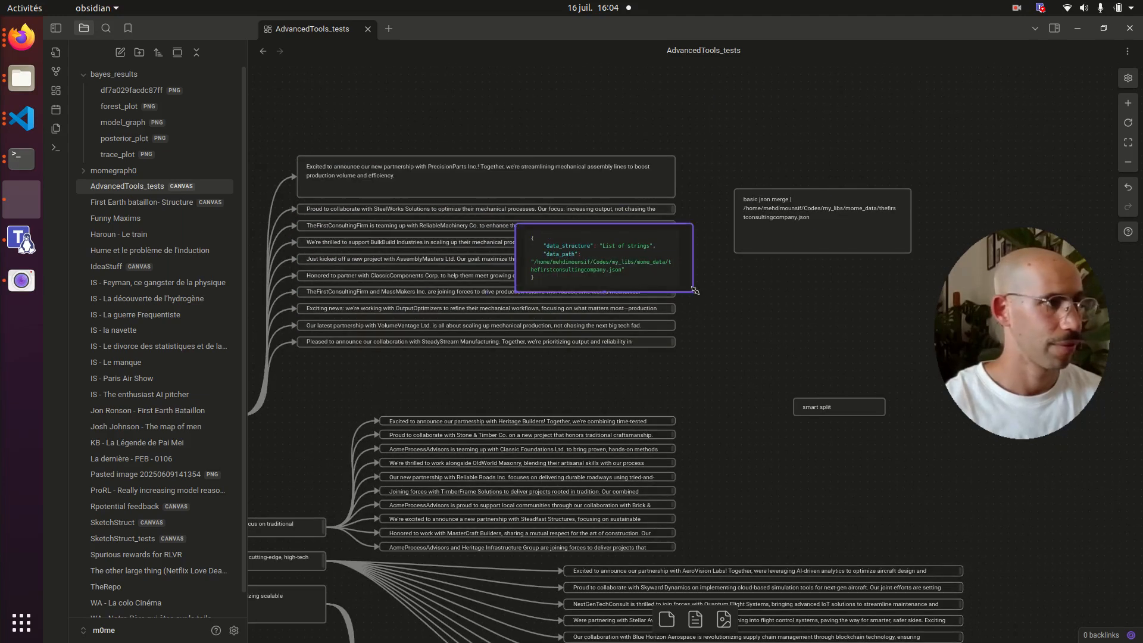
# Enlarge the JSON result card and copy its thefirstconsultingcompany.json data path
pyautogui.moveTo(694, 290); pyautogui.dragTo(822, 313)
pyautogui.doubleClick(687, 258)
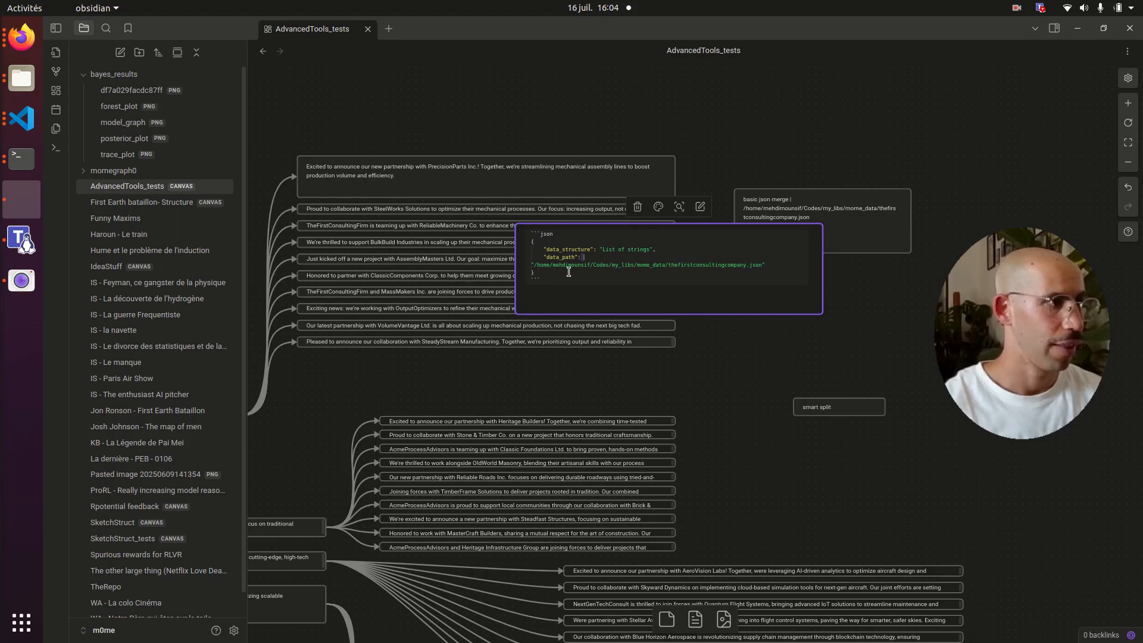
pyautogui.moveTo(533, 262); pyautogui.dragTo(762, 264)
pyautogui.hotkey('ctrl', 'c')
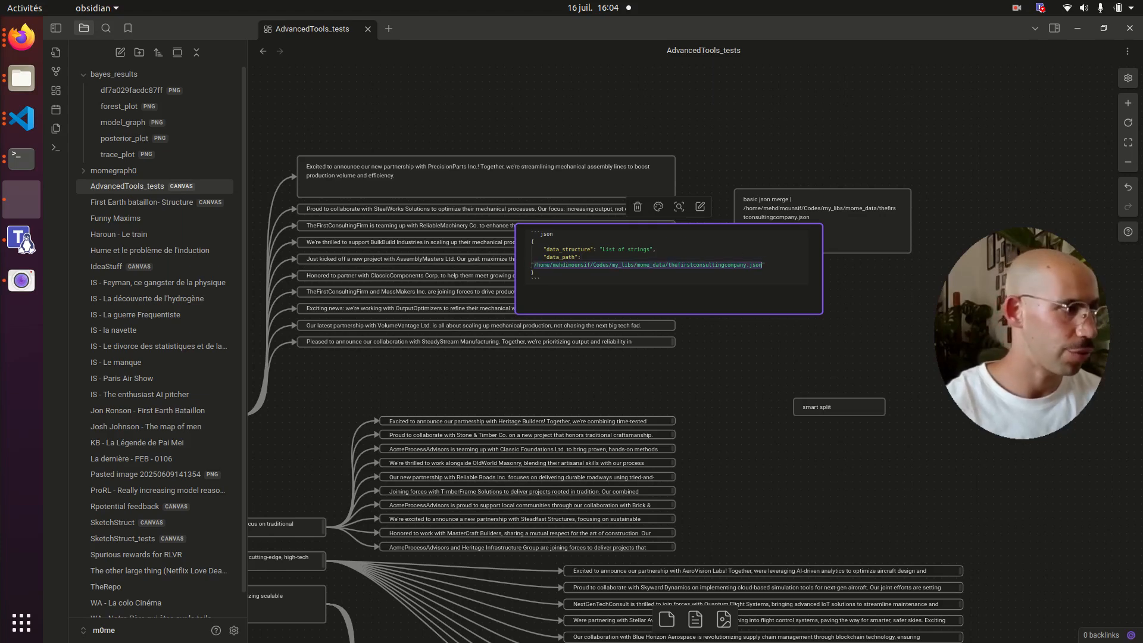
# Open thefirstconsultingcompany.json in Visual Studio Code from a new terminal, using the copied path
pyautogui.hotkey('ctrl', 'alt', 't')
pyautogui.write('code')
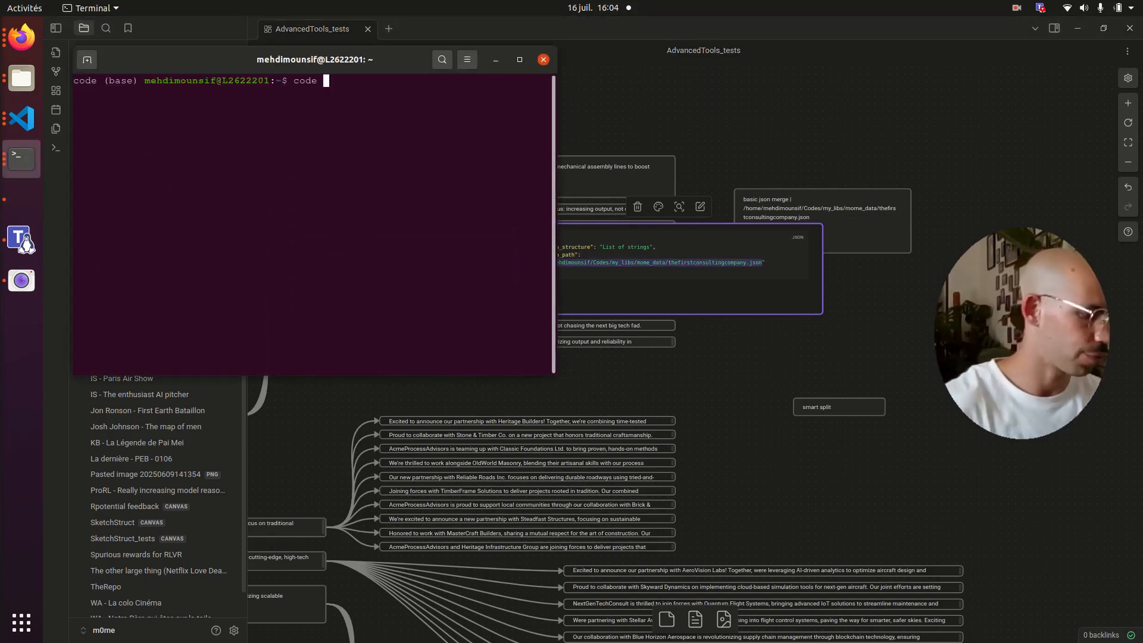
pyautogui.hotkey('ctrl', 'shift', 'v')
pyautogui.press('Return')
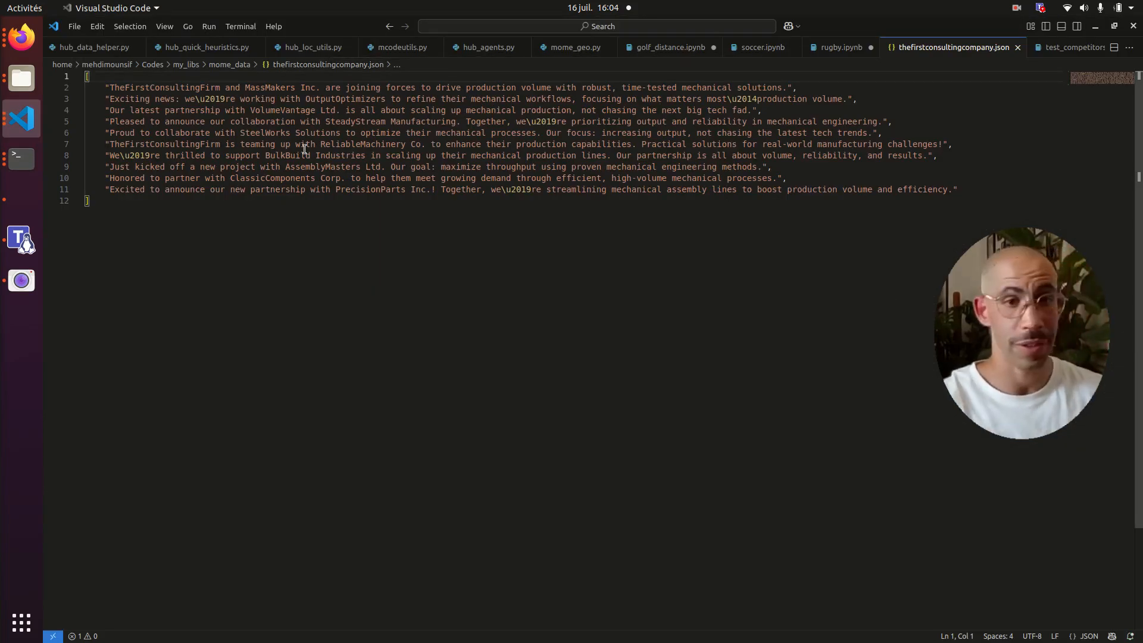
# Return to the Obsidian canvas and move the JSON result card above the basic json merge card
pyautogui.click(1095, 26)
pyautogui.click(771, 344)
pyautogui.moveTo(812, 312); pyautogui.dragTo(1030, 175)
pyautogui.click(834, 232)
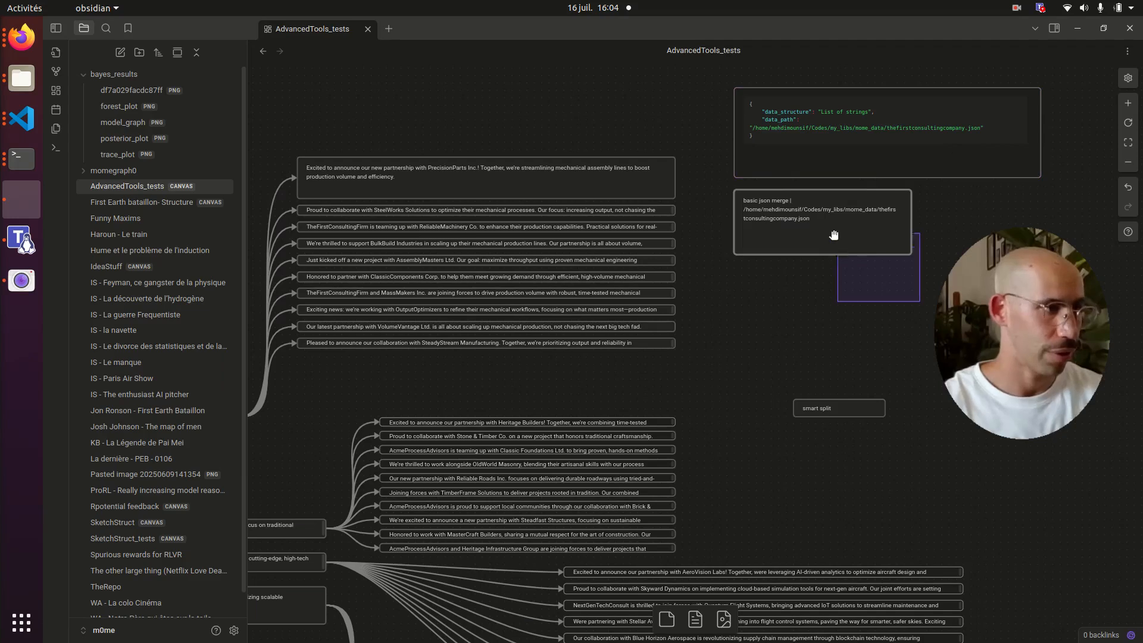
# Move the basic json merge card down near the AcmeProcessAdvisors posts and color those ten post cards green
pyautogui.moveTo(821, 220); pyautogui.dragTo(850, 498)
pyautogui.moveTo(729, 427); pyautogui.dragTo(781, 309)
pyautogui.moveTo(770, 299); pyautogui.dragTo(649, 437)
pyautogui.click(557, 282)
pyautogui.click(587, 258)
pyautogui.click(395, 362)
# Change the file name in the basic json merge card's path to AcmeProcessAdvisors.json
pyautogui.moveTo(383, 311); pyautogui.dragTo(158, 261)
pyautogui.scroll(3, 783, 301)
pyautogui.doubleClick(623, 313)
pyautogui.doubleClick(660, 303)
pyautogui.write('AcmeProcessAdvisors')
pyautogui.click(723, 253)
# Change the basic json merge card's file name to NextGenTechConsult.json and move the card clear of the NextGenTechConsult posts
pyautogui.moveTo(322, 256); pyautogui.dragTo(774, 286)
pyautogui.tripleClick(289, 290)
pyautogui.moveTo(952, 298); pyautogui.dragTo(774, 326)
pyautogui.scroll(3, 773, 325)
pyautogui.doubleClick(624, 263)
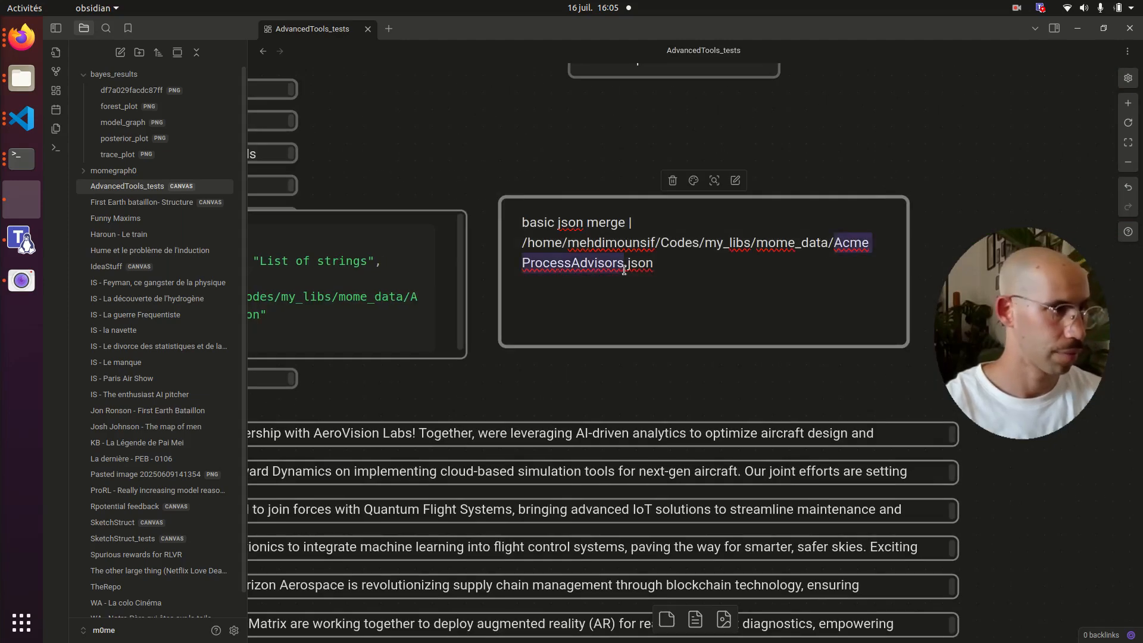
pyautogui.write('NextGenTechConsult')
pyautogui.moveTo(625, 268); pyautogui.dragTo(889, 495)
# Color the NextGenTechConsult post cards green and the basic json merge card orange to merge them into the JSON file
pyautogui.moveTo(834, 356); pyautogui.dragTo(684, 122)
pyautogui.click(632, 115)
pyautogui.click(660, 143)
pyautogui.click(1024, 212)
pyautogui.click(1009, 238)
# Copy the GreenGrowthPartners name and use it as the JSON file name in the basic json merge card's path
pyautogui.moveTo(358, 357); pyautogui.dragTo(989, 335)
pyautogui.doubleClick(369, 149)
pyautogui.hotkey('ctrl', 'c')
pyautogui.moveTo(1071, 416); pyautogui.dragTo(370, 356)
pyautogui.moveTo(687, 202); pyautogui.dragTo(471, 306)
pyautogui.doubleClick(598, 419)
pyautogui.hotkey('ctrl', 'v')
pyautogui.scroll(-4, 404, 356)
# Color the GreenGrowthPartners post cards green and the basic json merge card orange to merge them into the JSON file
pyautogui.click(543, 296)
pyautogui.click(575, 325)
pyautogui.click(833, 375)
pyautogui.click(829, 335)
pyautogui.click(812, 363)
# Gather the four JSON result cards in a column to the right of all the post cards
pyautogui.scroll(3, 806, 403)
pyautogui.moveTo(445, 420); pyautogui.dragTo(862, 210)
pyautogui.moveTo(612, 274); pyautogui.dragTo(916, 143)
pyautogui.scroll(3, 596, 197)
pyautogui.moveTo(422, 273); pyautogui.dragTo(916, 229)
pyautogui.scroll(-3, 890, 476)
pyautogui.moveTo(619, 220); pyautogui.dragTo(937, 301)
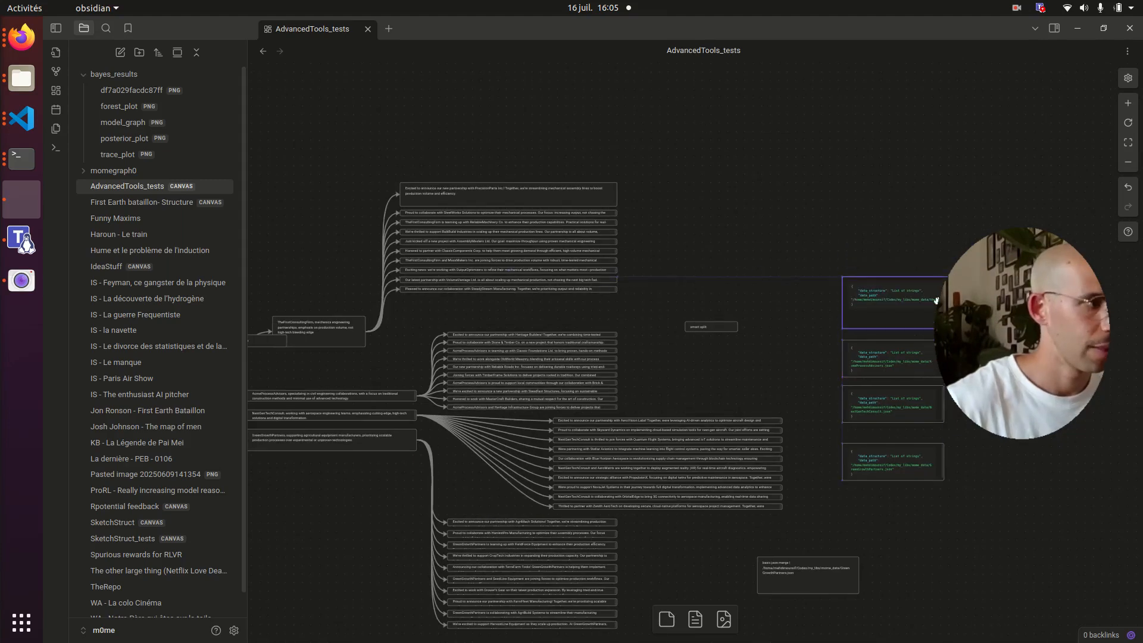
# Add a card reading "simple bayes model" to the right of the four JSON result cards
pyautogui.moveTo(1009, 462); pyautogui.dragTo(755, 439)
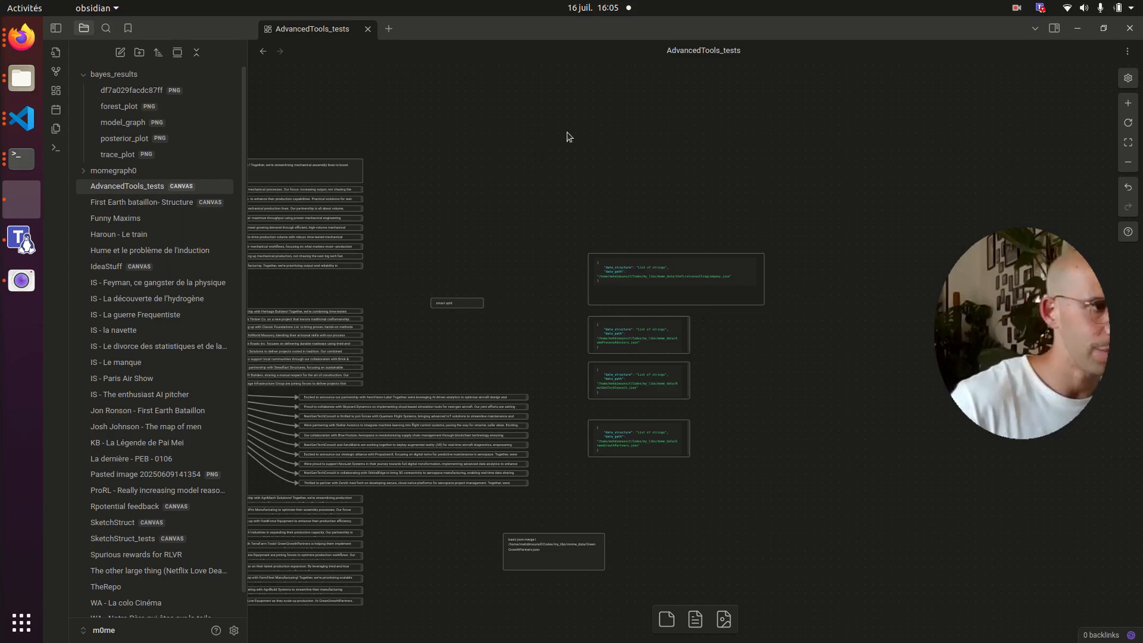
pyautogui.scroll(-6, 715, 407)
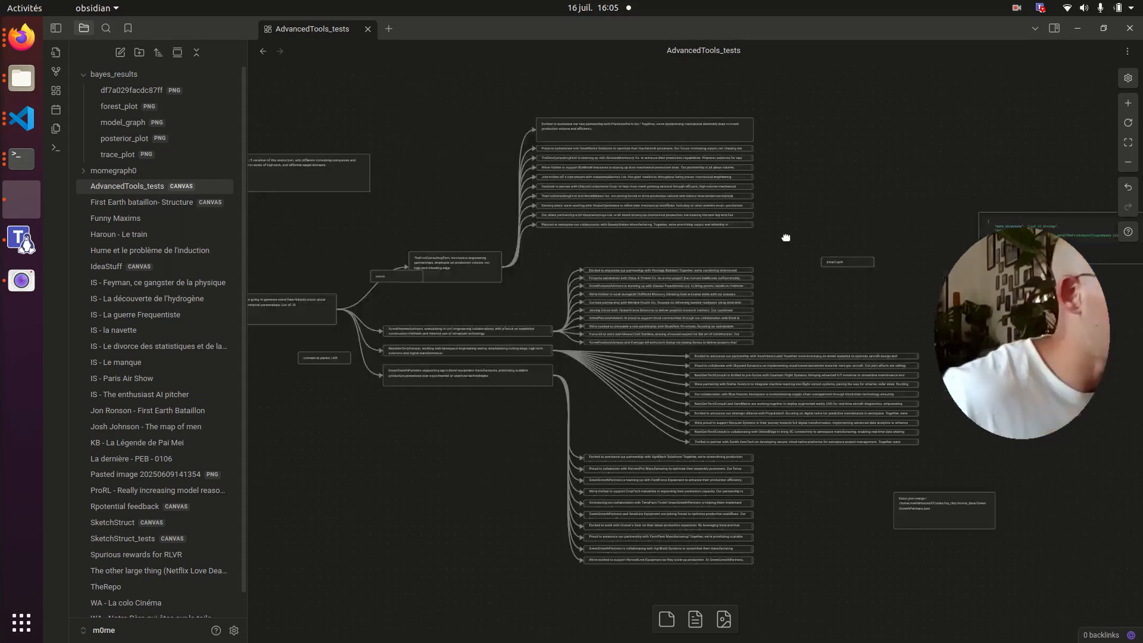
pyautogui.moveTo(510, 566); pyautogui.dragTo(597, 514)
pyautogui.scroll(6, 694, 329)
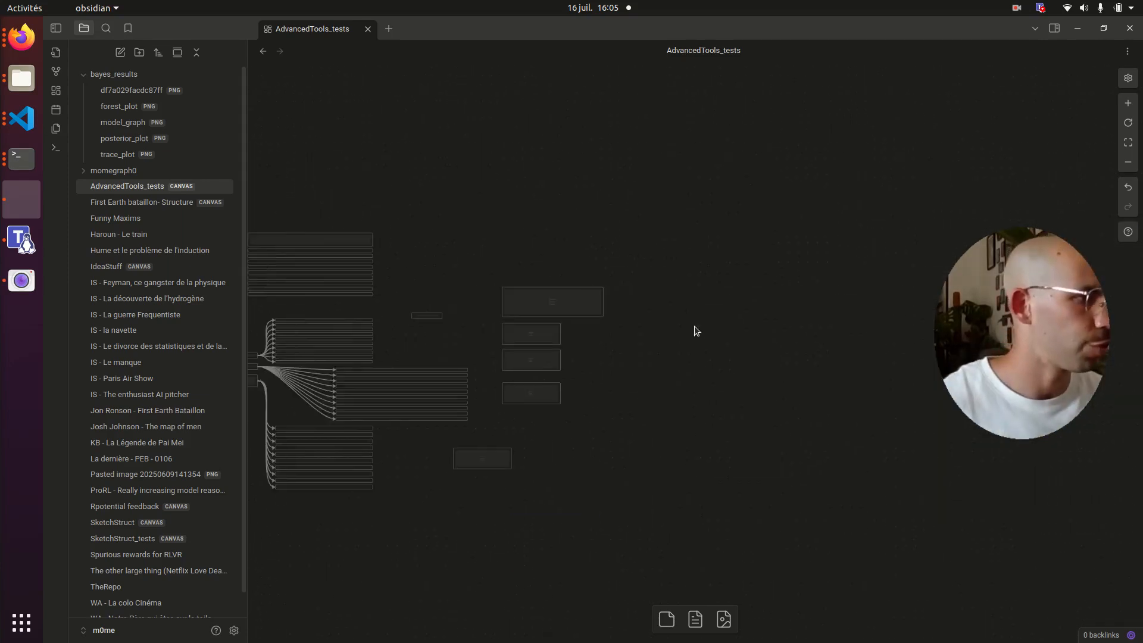
pyautogui.moveTo(566, 339); pyautogui.dragTo(656, 393)
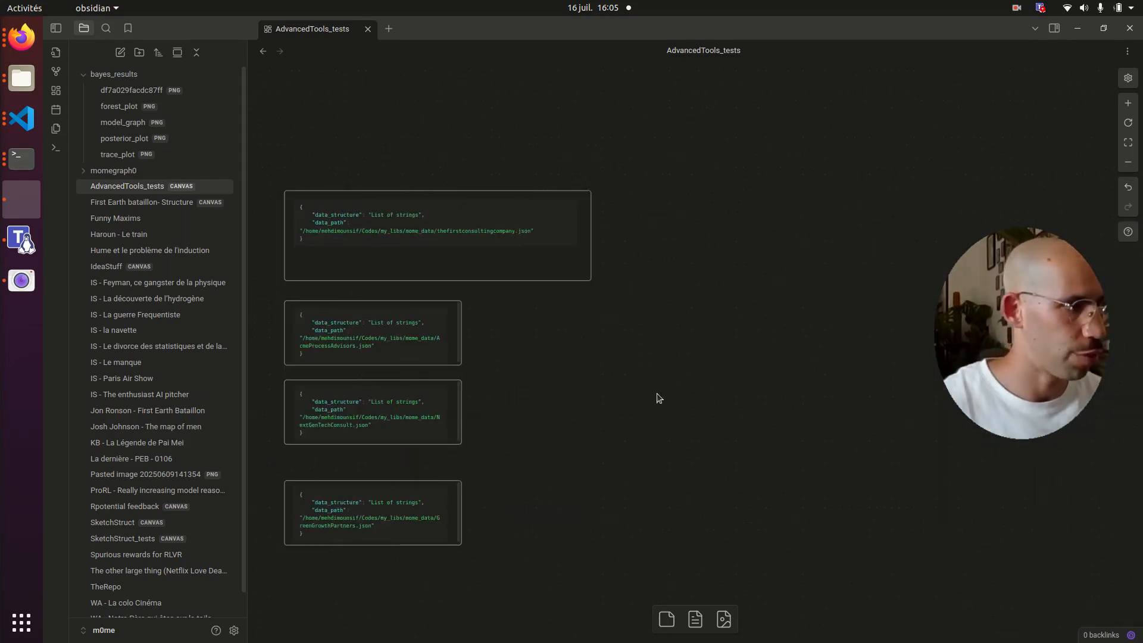
pyautogui.doubleClick(684, 371)
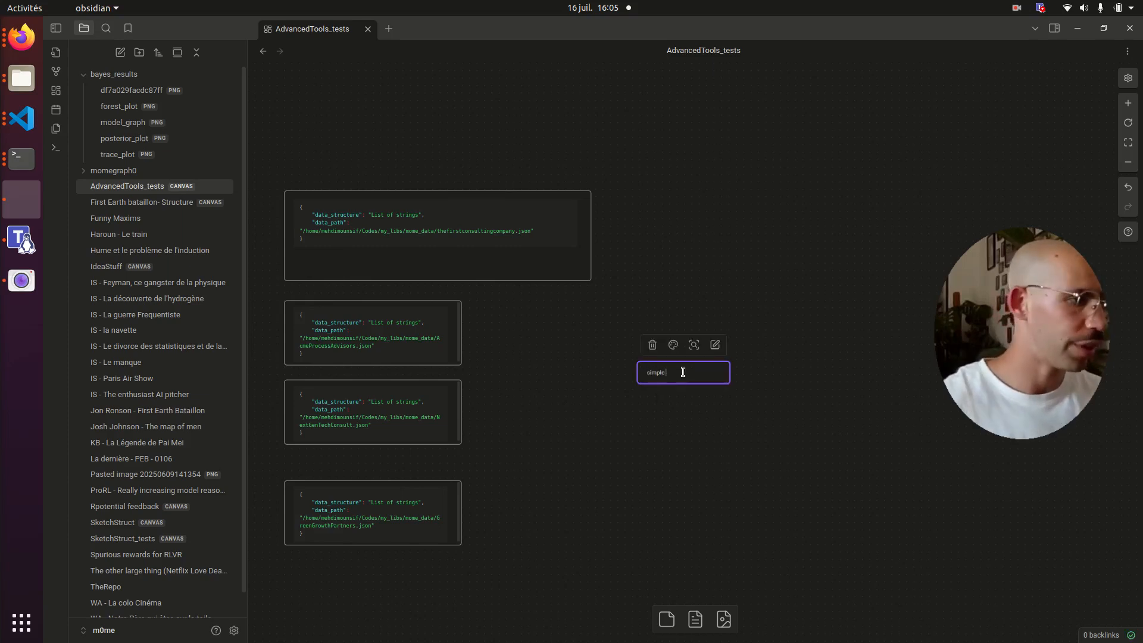
pyautogui.click(772, 417)
# Color the simple bayes model card purple to generate the model structure
pyautogui.click(683, 372)
pyautogui.click(673, 345)
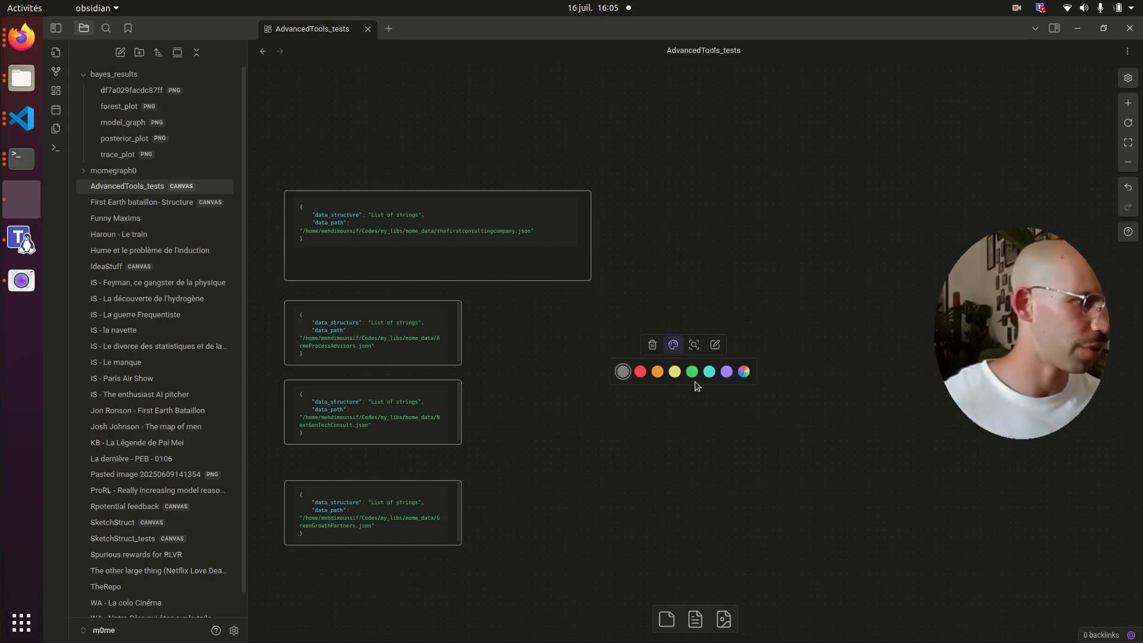
pyautogui.click(725, 372)
pyautogui.click(744, 304)
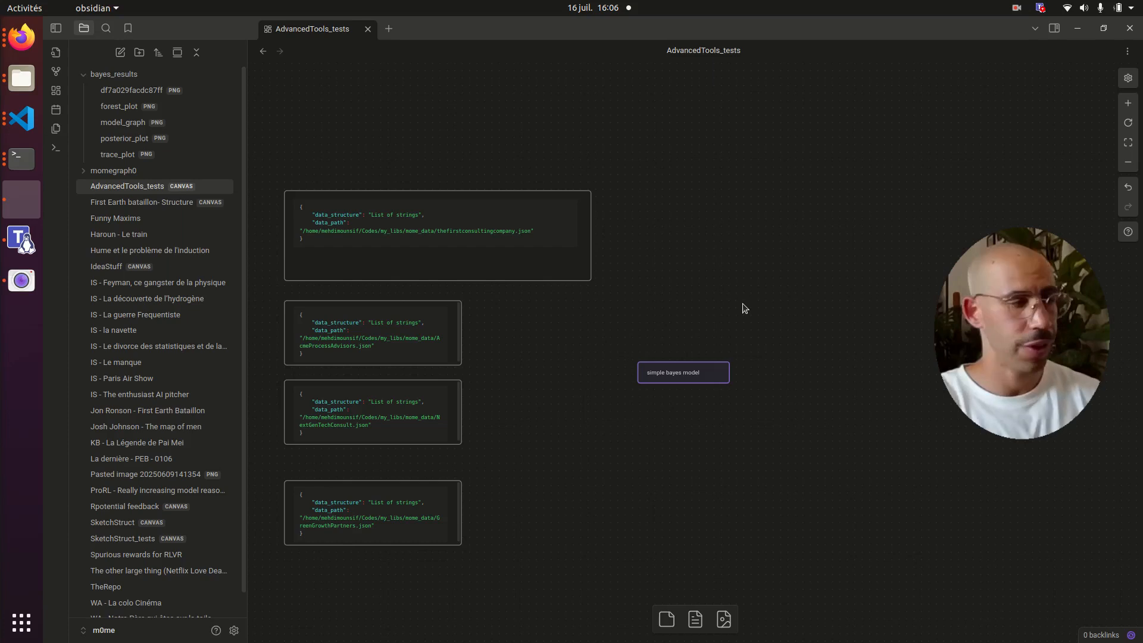
# Move the new SimpleModel0 group upward and slightly left on the canvas
pyautogui.moveTo(875, 295); pyautogui.dragTo(599, 116)
pyautogui.scroll(-3, 635, 245)
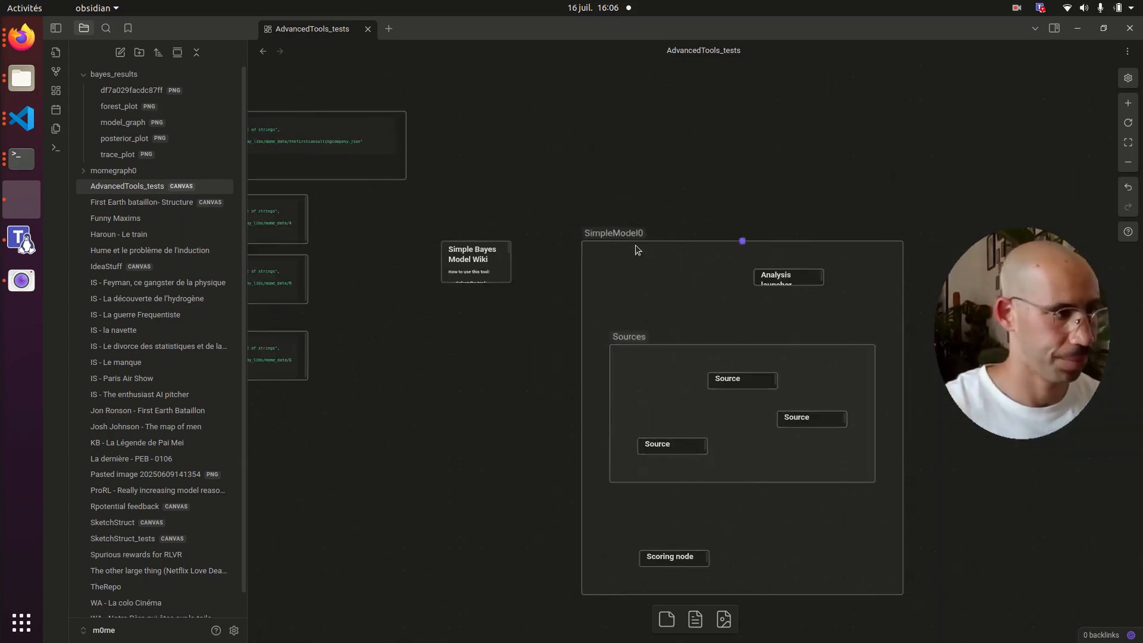
pyautogui.moveTo(625, 232); pyautogui.dragTo(593, 122)
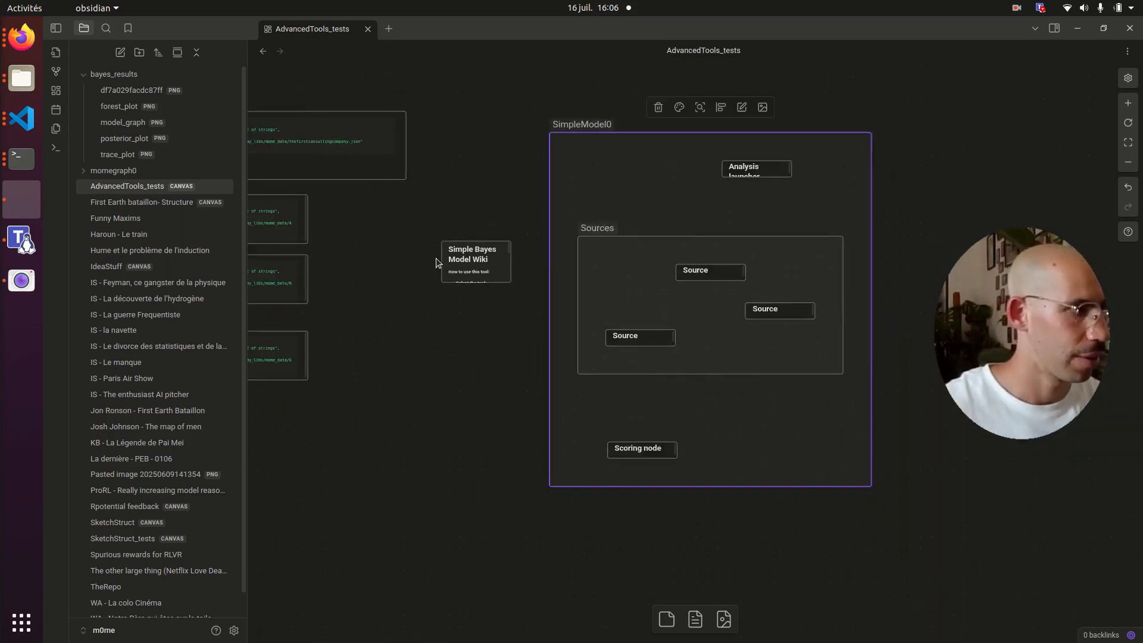
# Enlarge the Simple Bayes Model Wiki card to show its usage instructions
pyautogui.moveTo(442, 255); pyautogui.dragTo(370, 256)
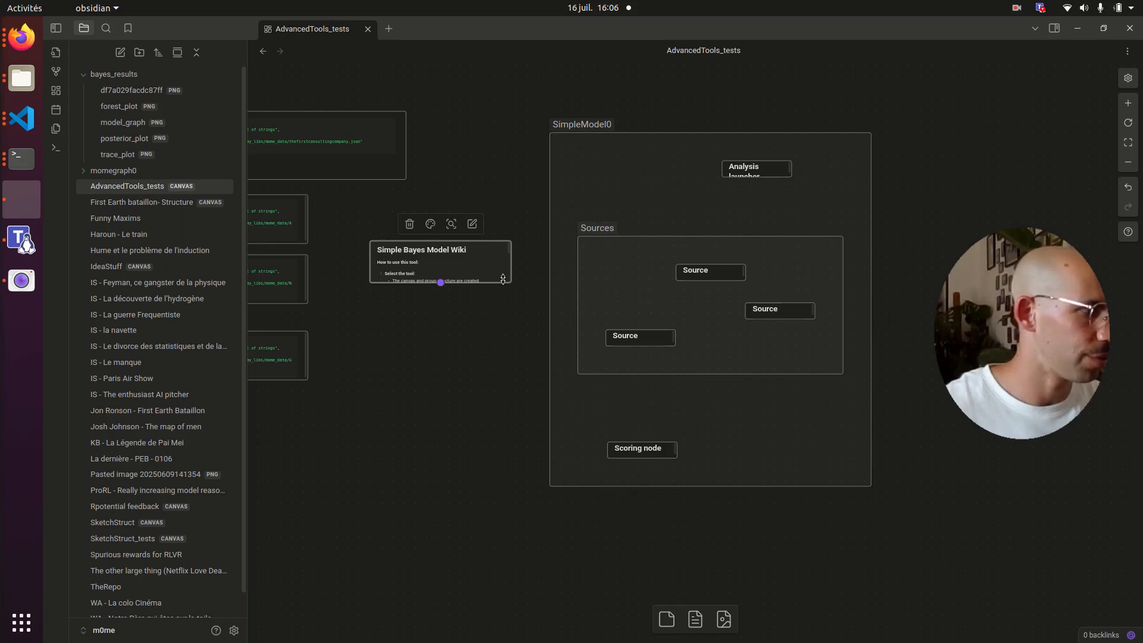
pyautogui.moveTo(505, 279); pyautogui.dragTo(543, 332)
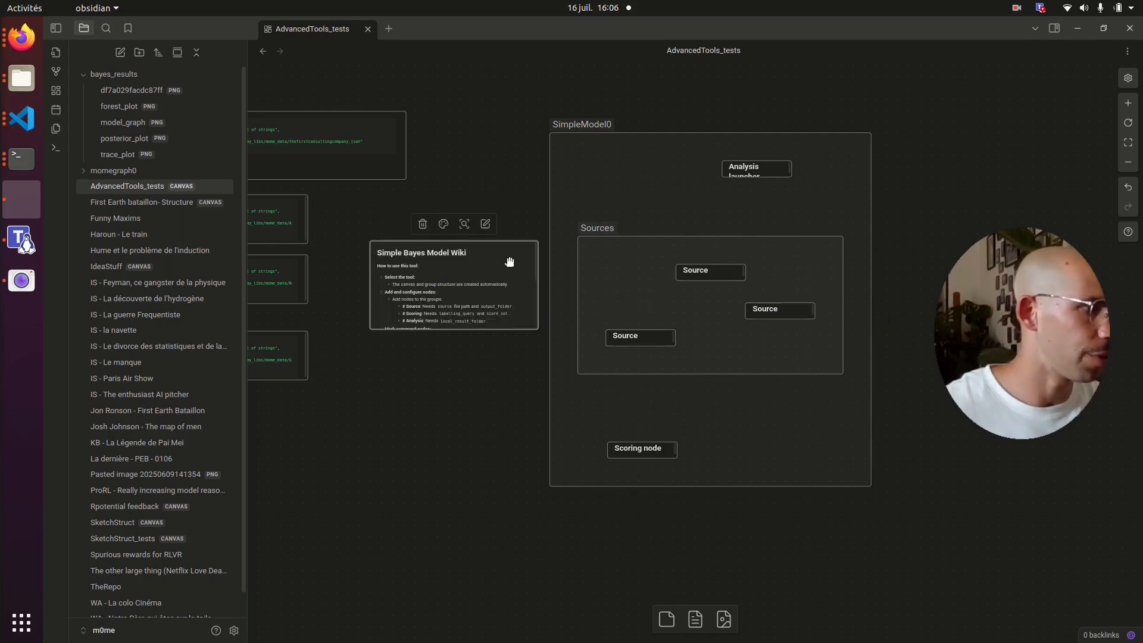
pyautogui.scroll(3, 511, 258)
pyautogui.moveTo(495, 261); pyautogui.dragTo(466, 277)
# Enlarge the uppermost Source card in the Sources group to show its JSON settings
pyautogui.moveTo(568, 192); pyautogui.dragTo(388, 270)
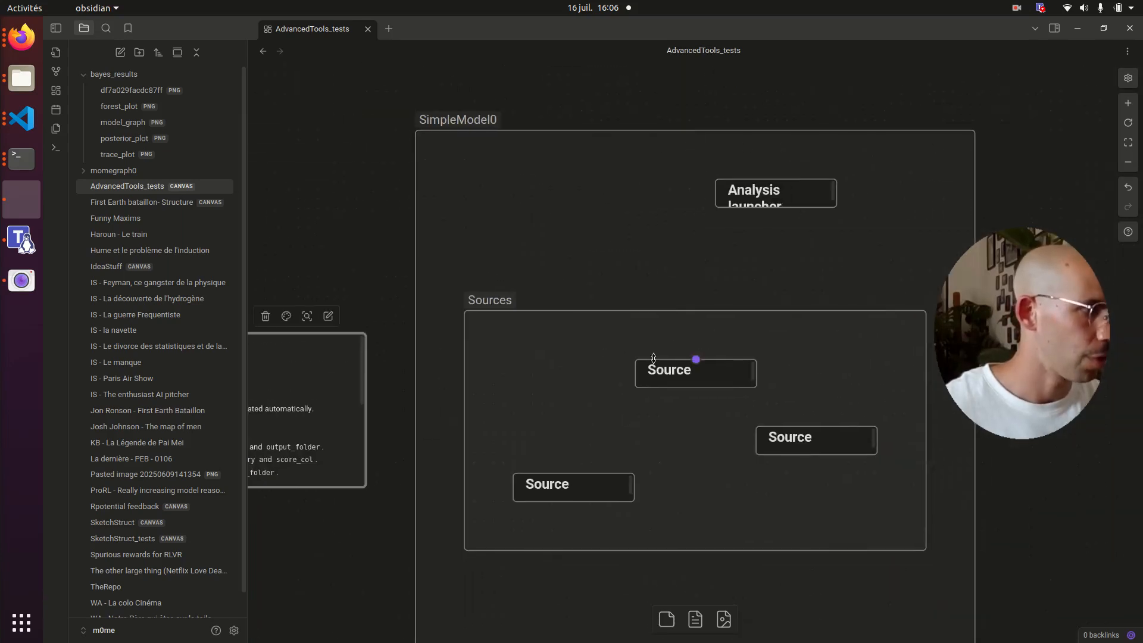
pyautogui.moveTo(630, 362); pyautogui.dragTo(540, 216)
pyautogui.moveTo(671, 269); pyautogui.dragTo(673, 311)
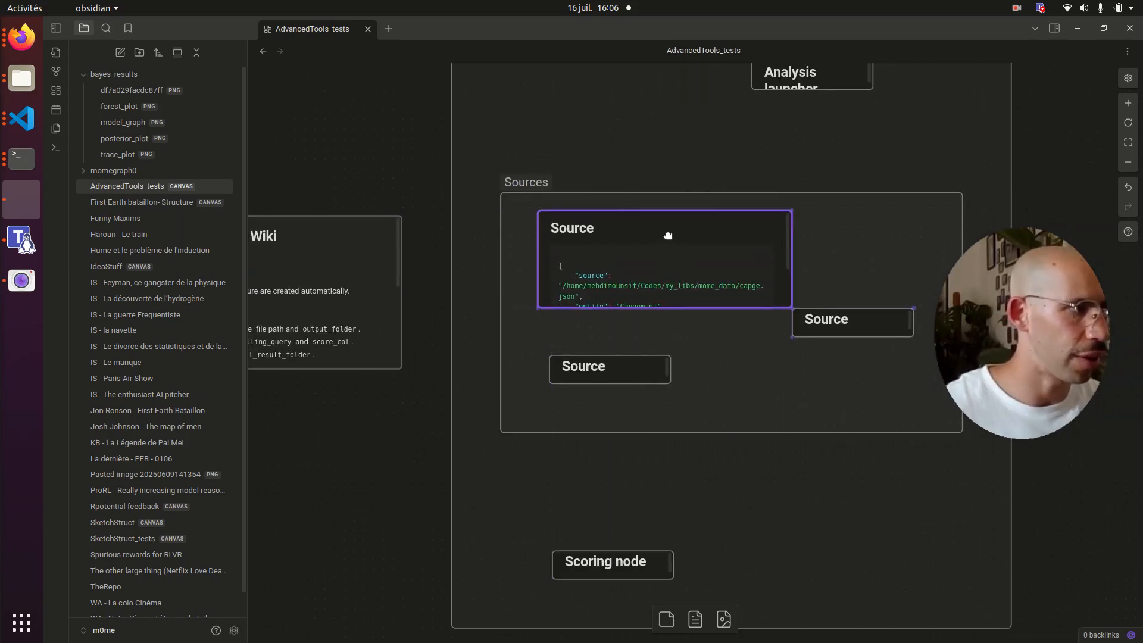
# Copy the file name thefirstconsultingcompany from the first JSON result card's data path
pyautogui.scroll(-3, 653, 224)
pyautogui.moveTo(476, 205); pyautogui.dragTo(691, 271)
pyautogui.scroll(4, 691, 269)
pyautogui.doubleClick(738, 253)
pyautogui.doubleClick(733, 254)
pyautogui.hotkey('ctrl', 'c')
pyautogui.click(885, 369)
# Replace capge with thefirstconsultingcompany in the first Source card's source path
pyautogui.scroll(-2, 887, 370)
pyautogui.moveTo(1112, 376); pyautogui.dragTo(602, 298)
pyautogui.scroll(2, 837, 308)
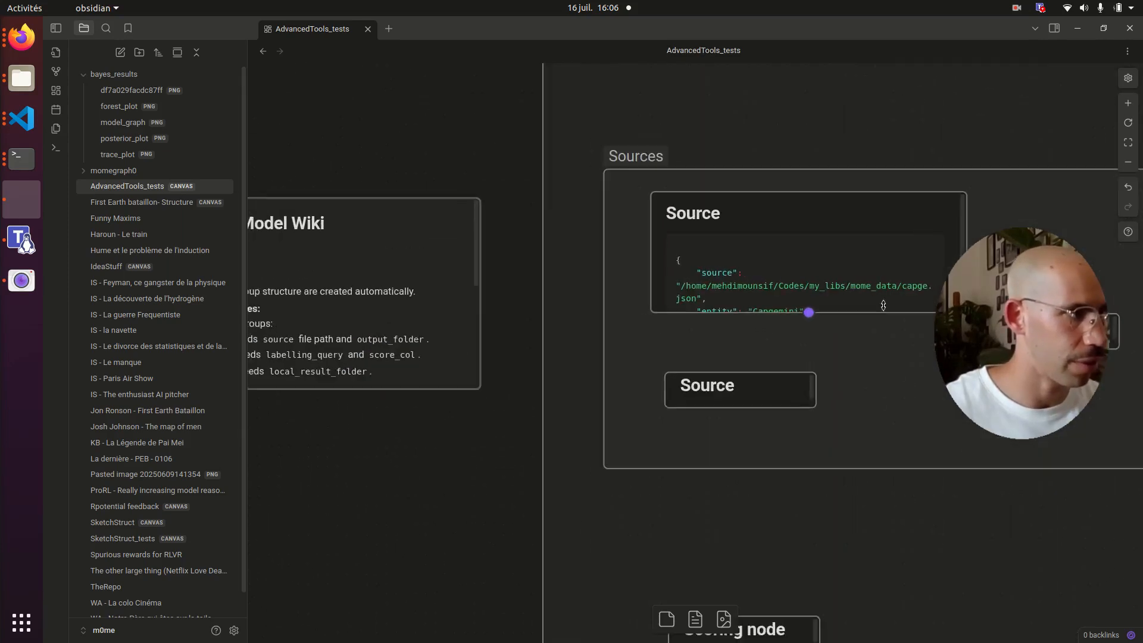
pyautogui.doubleClick(911, 287)
pyautogui.hotkey('ctrl', 'v')
pyautogui.click(555, 276)
# Enlarge the expleo and inetum Source cards, widening the Sources and SimpleModel0 groups to fit
pyautogui.moveTo(555, 276); pyautogui.dragTo(819, 279)
pyautogui.scroll(-3, 566, 277)
pyautogui.hscroll(7, 564, 278)
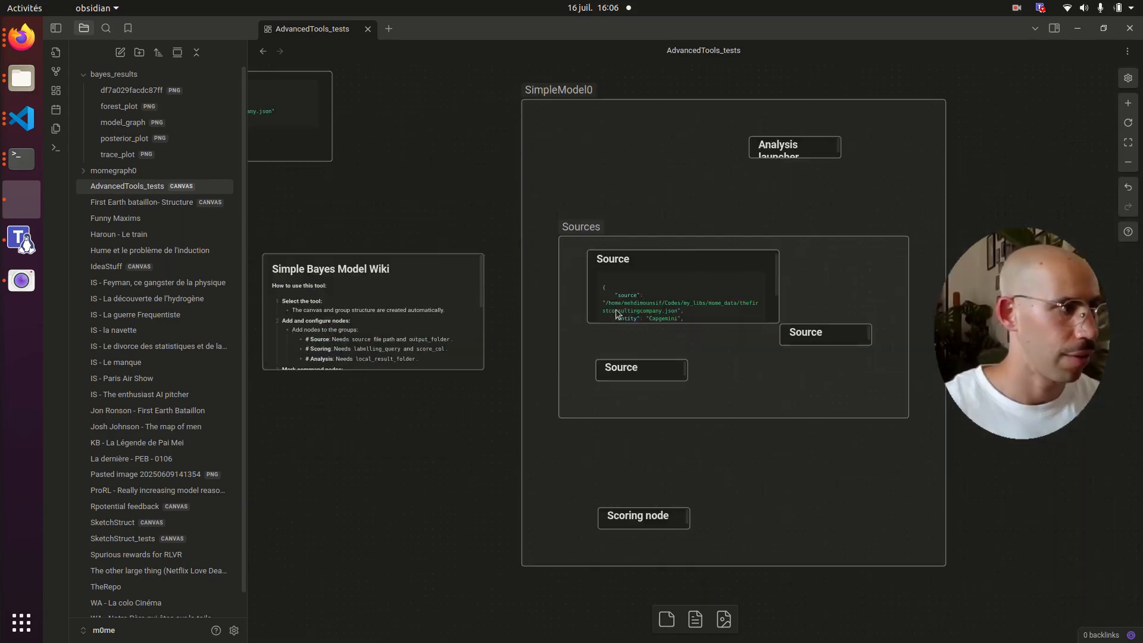
pyautogui.click(774, 309)
pyautogui.click(508, 370)
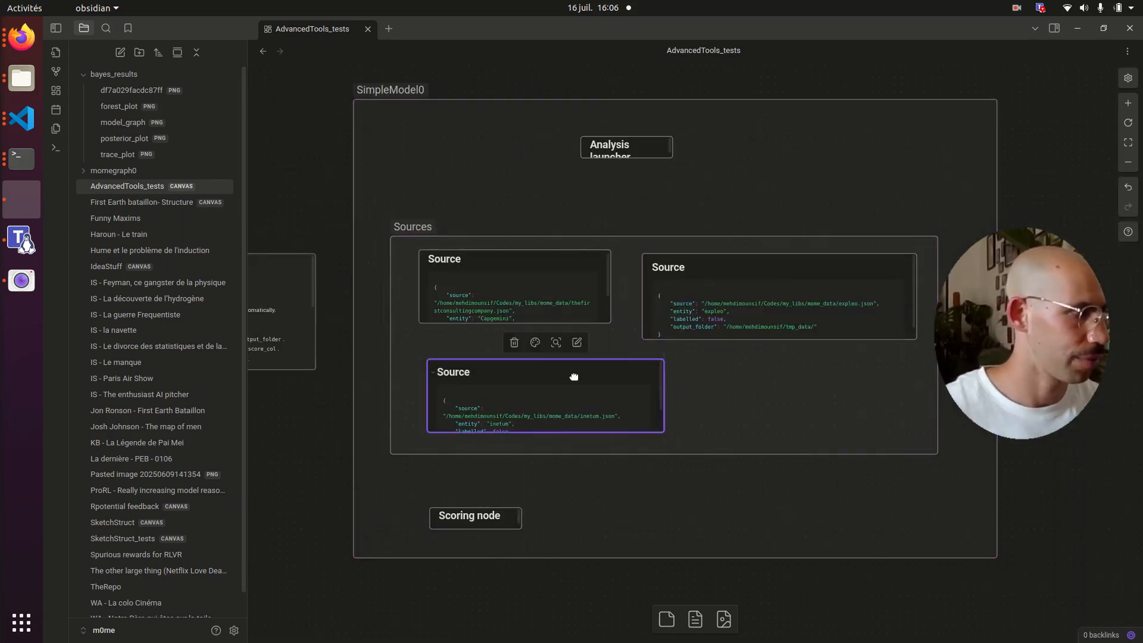
# Set up four Source cards with paths and entities for thefirstconsultingcompany, AcmeProcessAdvisors, NextGenTechConsult and GreenGrowthPartners
pyautogui.doubleClick(512, 286)
pyautogui.hotkey('ctrl', 'v')
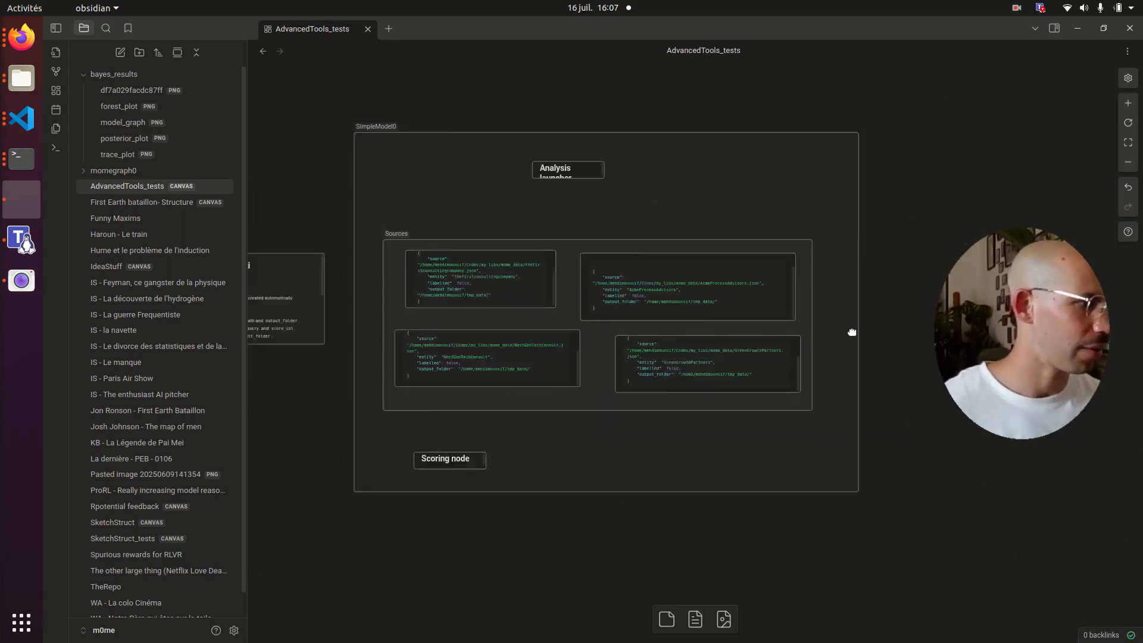
pyautogui.scroll(3, 494, 237)
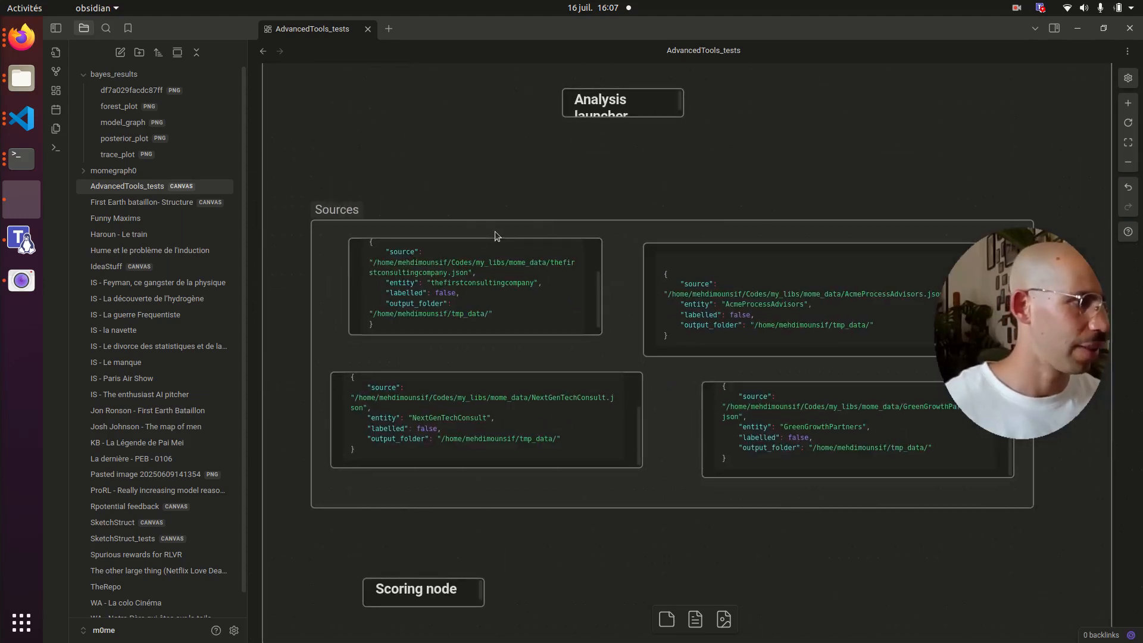
# Enlarge the Analysis launcher and Scoring node cards and place them side by side above the Sources group
pyautogui.moveTo(560, 119); pyautogui.dragTo(379, 186)
pyautogui.moveTo(444, 585); pyautogui.dragTo(1015, 189)
pyautogui.moveTo(860, 176); pyautogui.dragTo(673, 250)
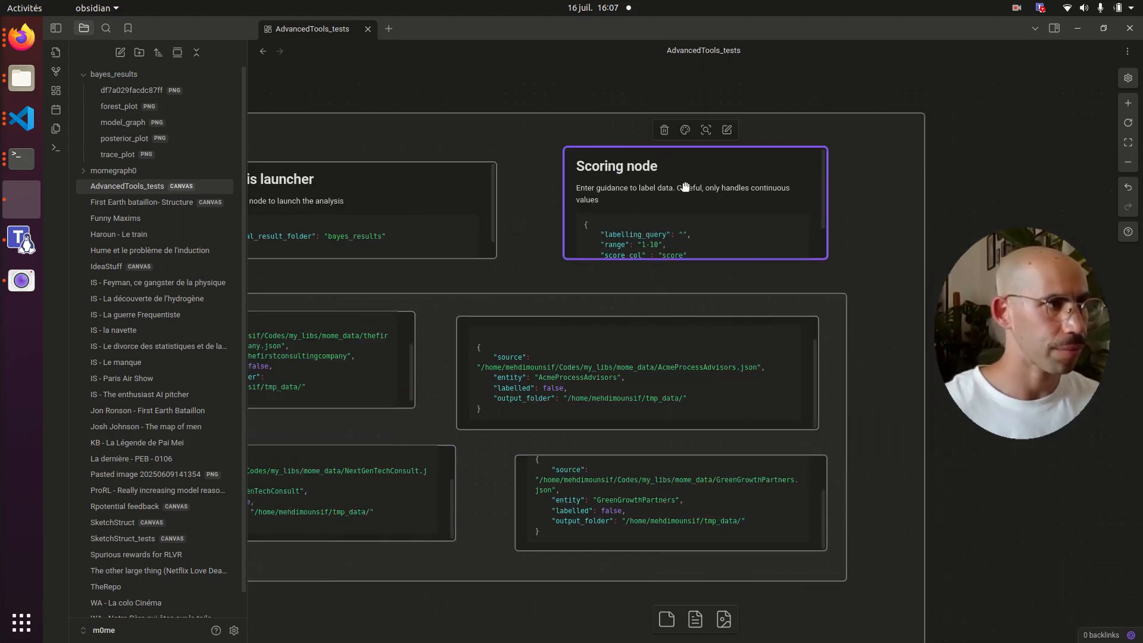
# Copy the labelling query text from the scoring node in the older SimpleModel0 group elsewhere on the canvas
pyautogui.doubleClick(684, 235)
pyautogui.click(833, 230)
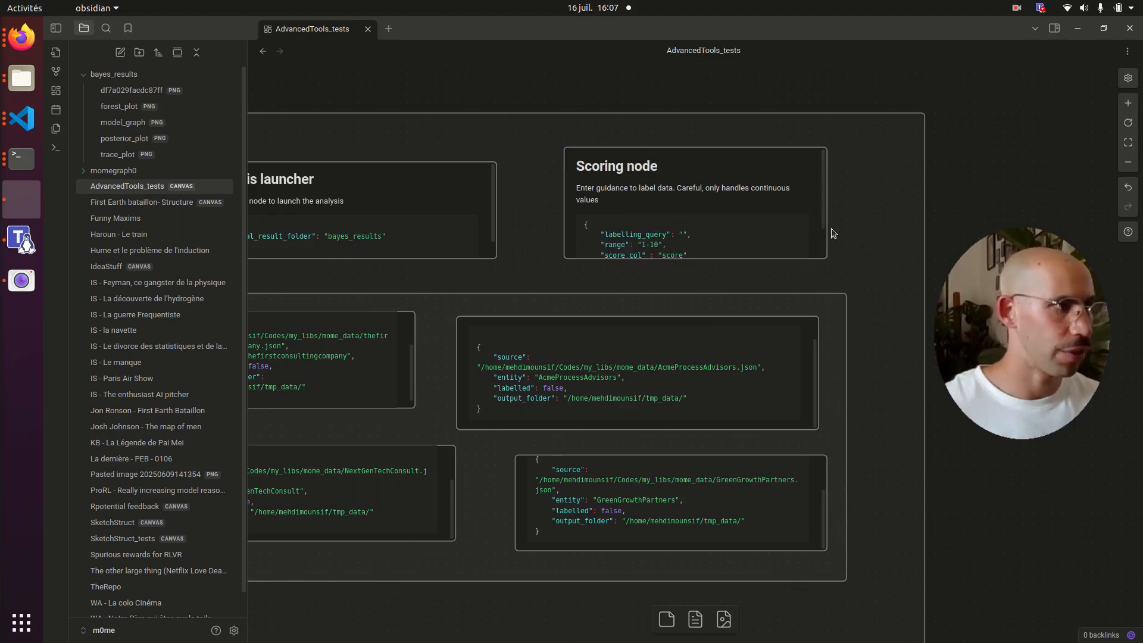
pyautogui.scroll(-5, 832, 231)
pyautogui.moveTo(502, 238); pyautogui.dragTo(985, 250)
pyautogui.moveTo(419, 247); pyautogui.dragTo(702, 292)
pyautogui.moveTo(380, 299); pyautogui.dragTo(613, 298)
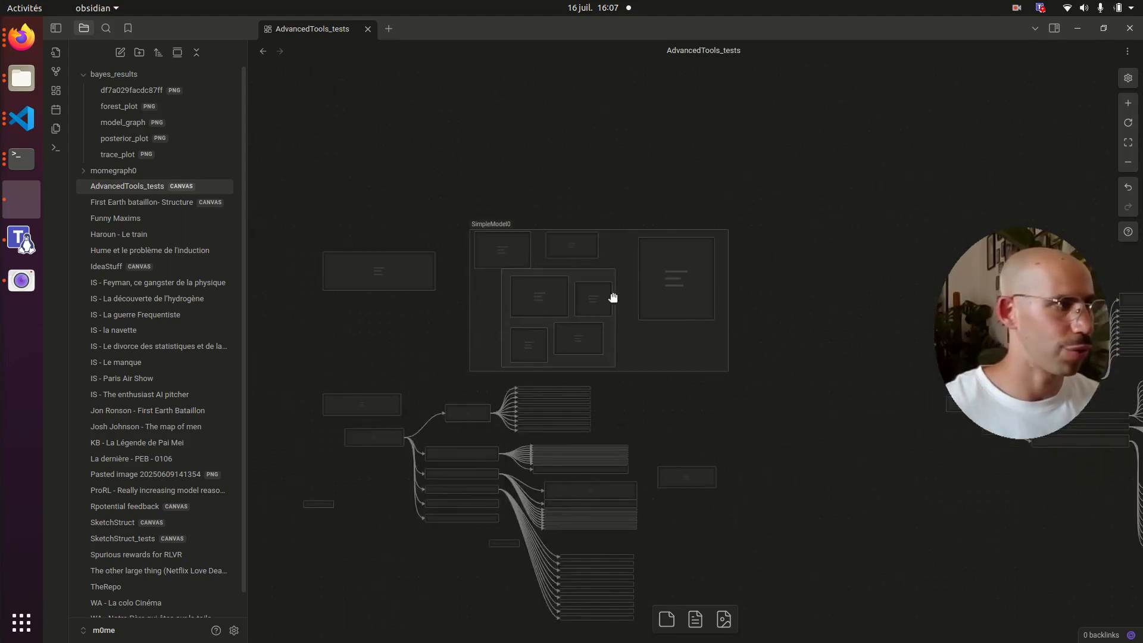
pyautogui.scroll(6, 518, 277)
pyautogui.doubleClick(557, 175)
pyautogui.moveTo(560, 182); pyautogui.dragTo(431, 204)
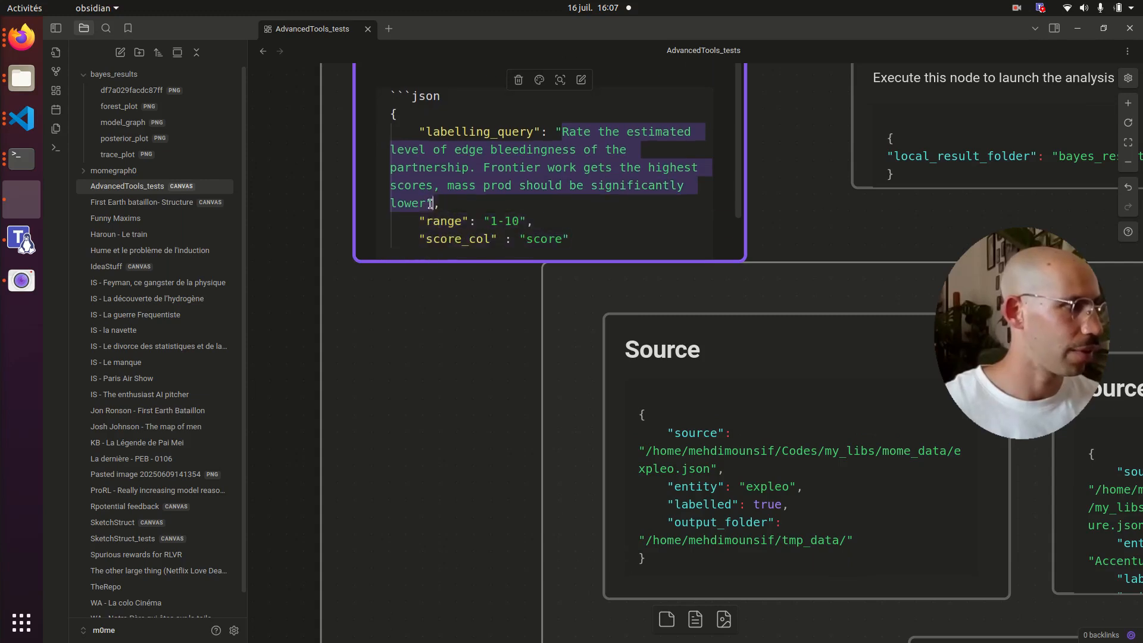
pyautogui.click(631, 208)
pyautogui.click(818, 253)
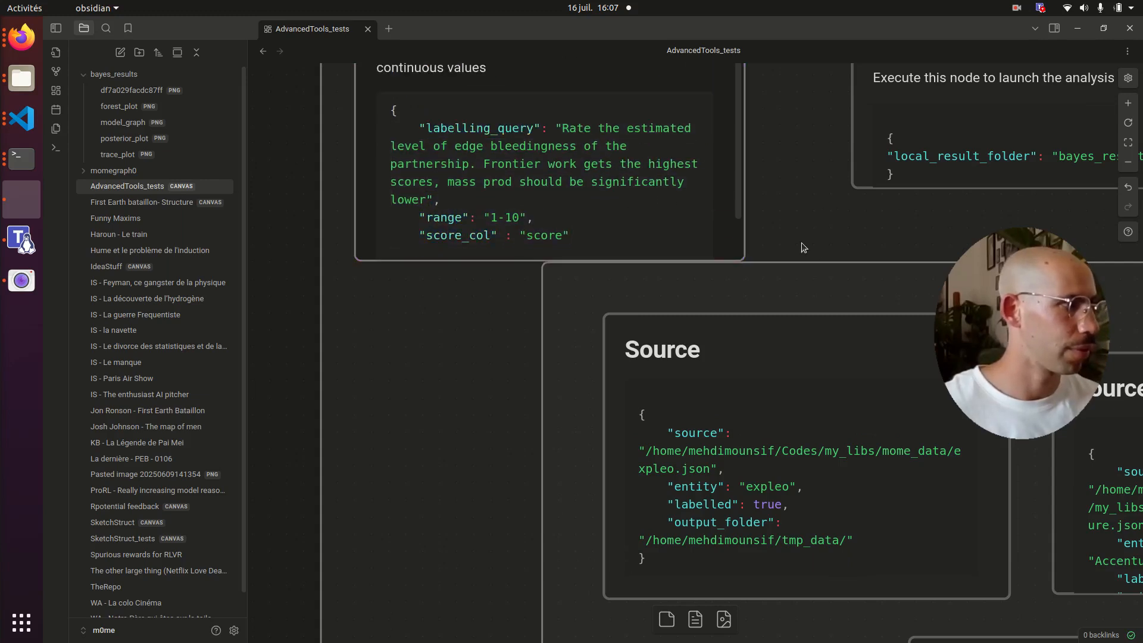
# Paste the copied prompt on rating the partnership's estimated level of edge bleedingness into the new Scoring node's labelling_query
pyautogui.scroll(-8, 802, 242)
pyautogui.moveTo(801, 241); pyautogui.dragTo(273, 229)
pyautogui.moveTo(982, 344); pyautogui.dragTo(247, 250)
pyautogui.moveTo(964, 325); pyautogui.dragTo(641, 316)
pyautogui.scroll(5, 640, 316)
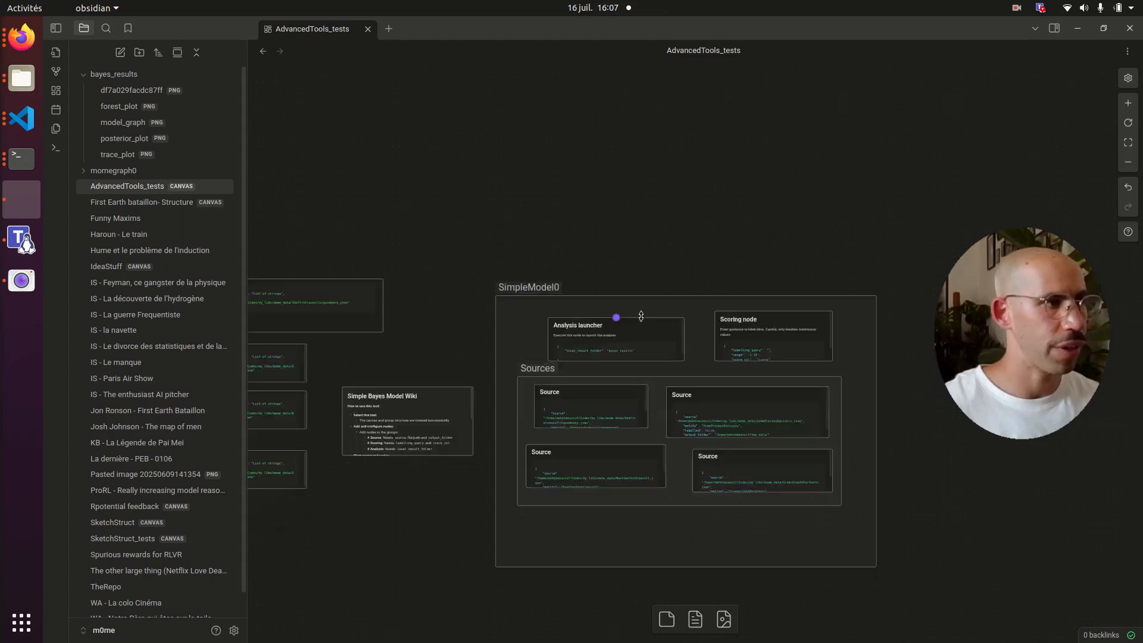
pyautogui.moveTo(842, 394); pyautogui.dragTo(651, 305)
pyautogui.scroll(4, 651, 305)
pyautogui.doubleClick(828, 295)
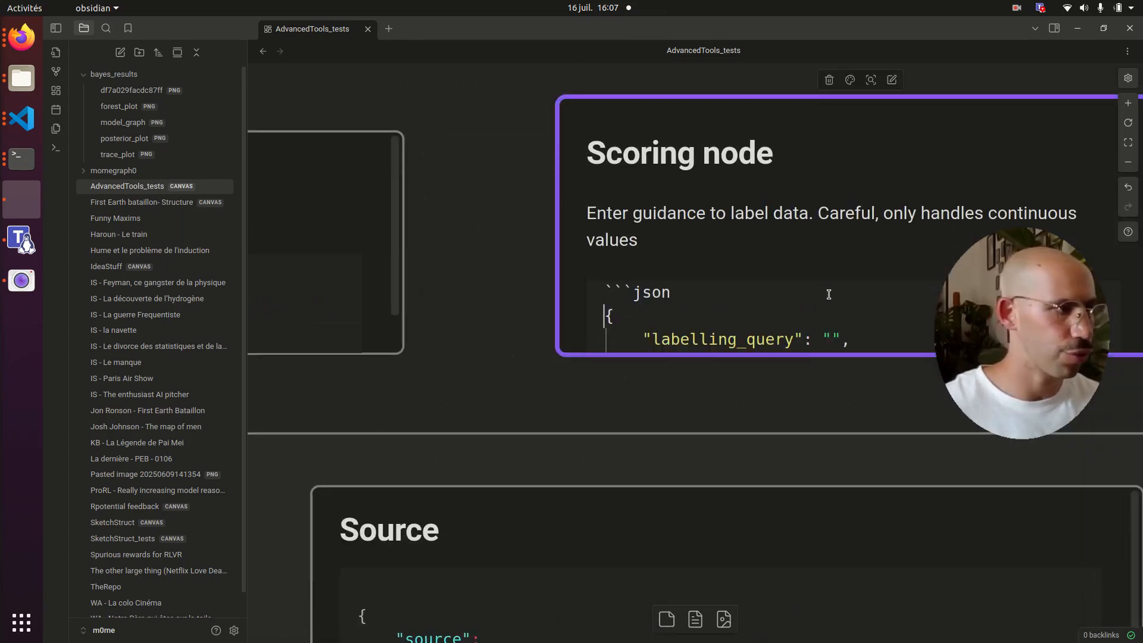
pyautogui.click(829, 335)
pyautogui.hotkey('ctrl', 'v')
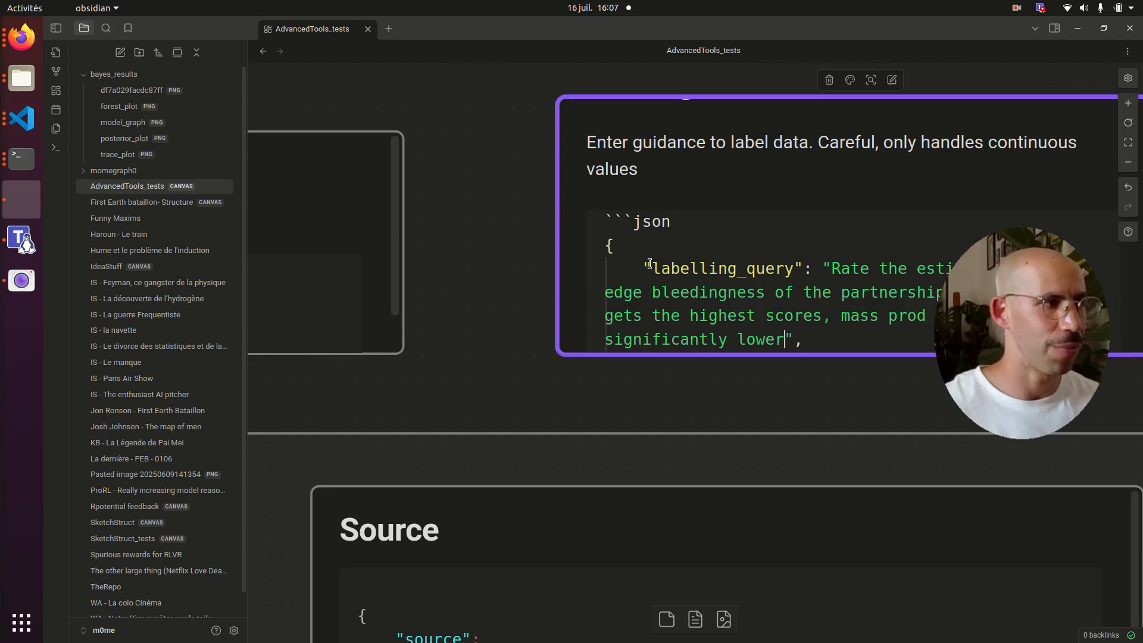
pyautogui.click(526, 255)
# Colour all four cards in the Sources group red, and switch to the terminal to check the labelling run
pyautogui.scroll(-3, 526, 255)
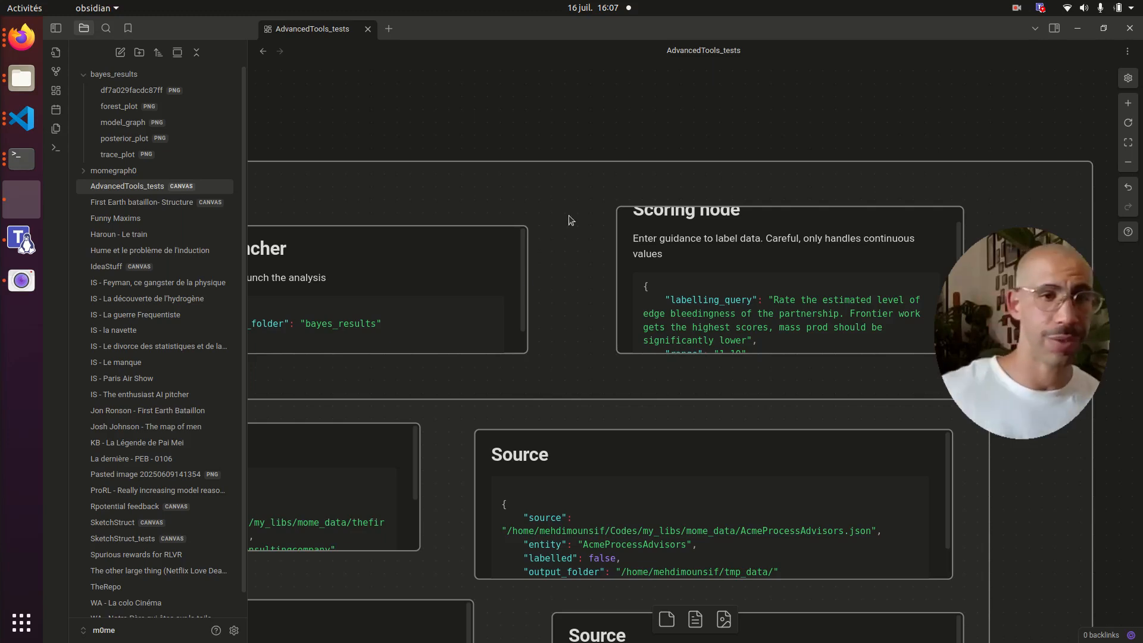
pyautogui.scroll(-3, 711, 340)
pyautogui.scroll(1, 720, 335)
pyautogui.moveTo(654, 384); pyautogui.dragTo(758, 162)
pyautogui.moveTo(468, 524); pyautogui.dragTo(673, 274)
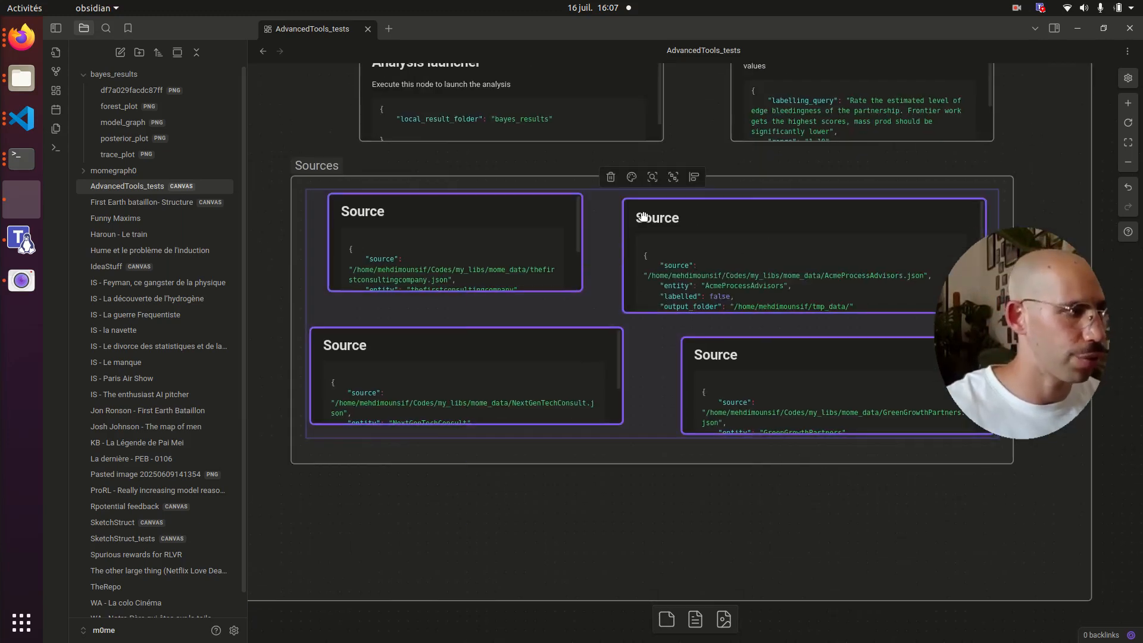
pyautogui.click(630, 176)
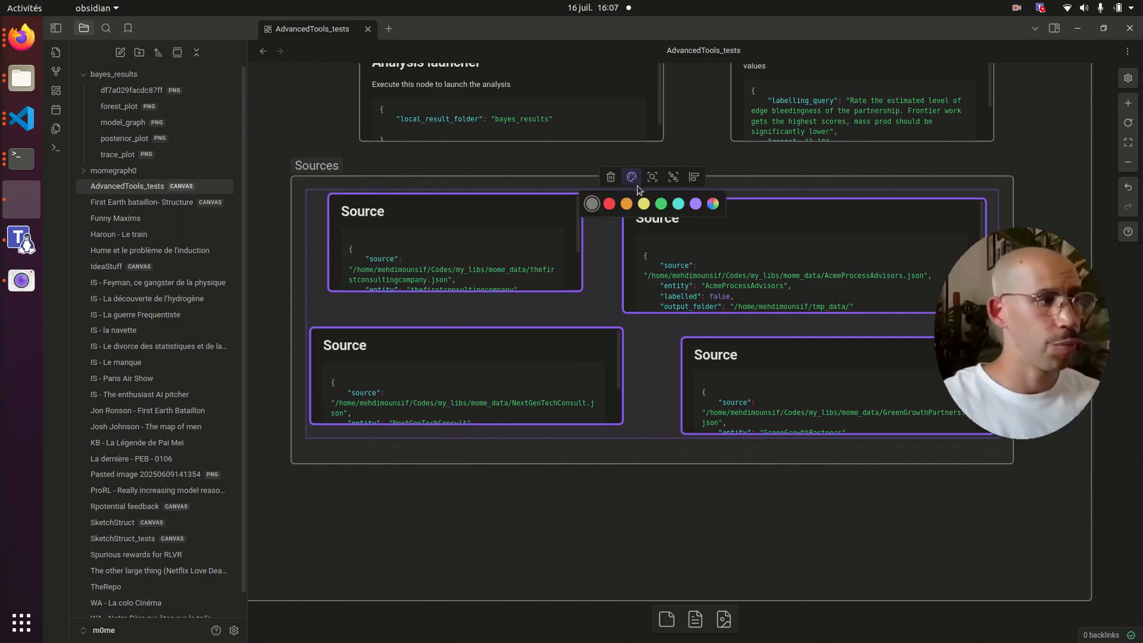
pyautogui.click(609, 203)
pyautogui.click(1119, 271)
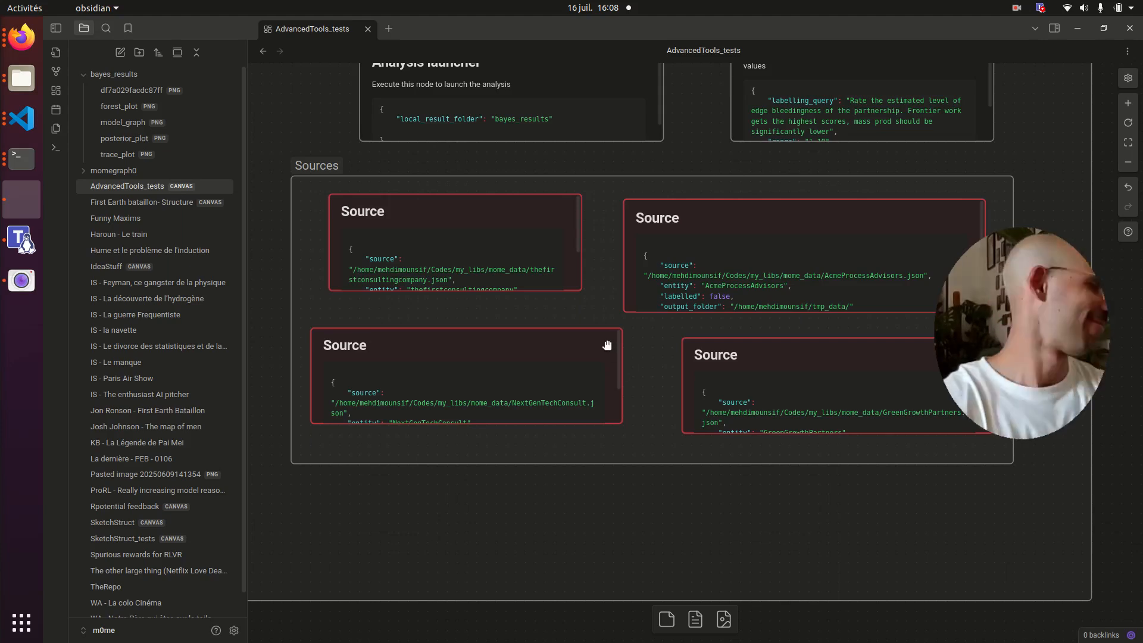
pyautogui.hotkey('alt', 'Tab')
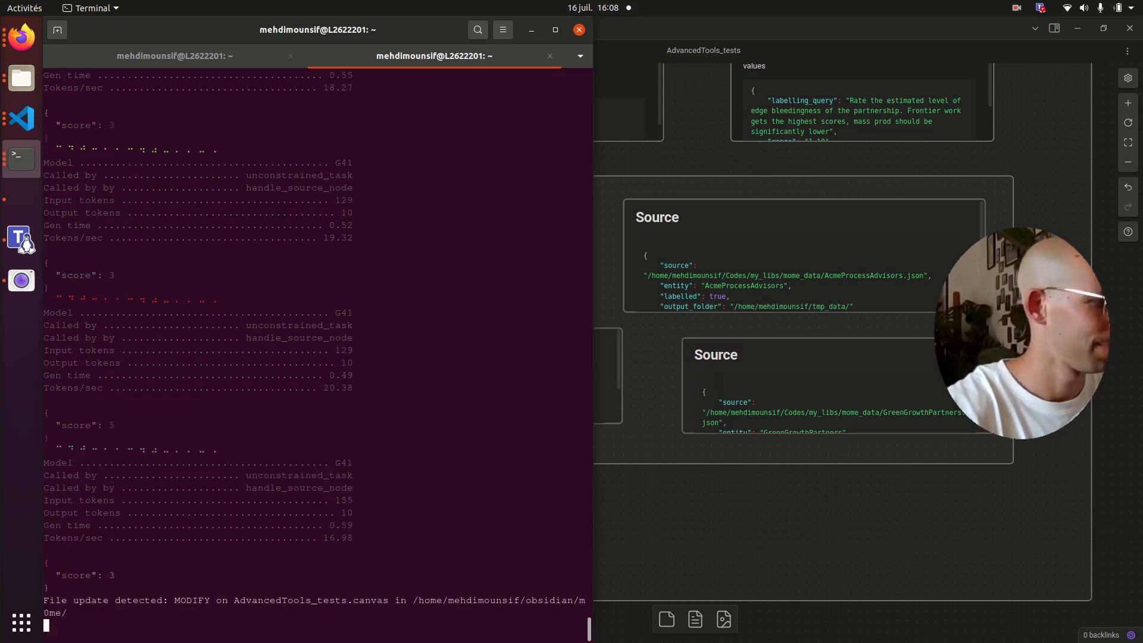
# Return to the canvas and make the thefirstconsultingcompany, NextGenTechConsult and GreenGrowthPartners Source cards taller to reveal more of their JSON
pyautogui.hotkey('alt', 'Tab')
pyautogui.click(487, 403)
pyautogui.scroll(-3, 606, 317)
pyautogui.scroll(5, 631, 317)
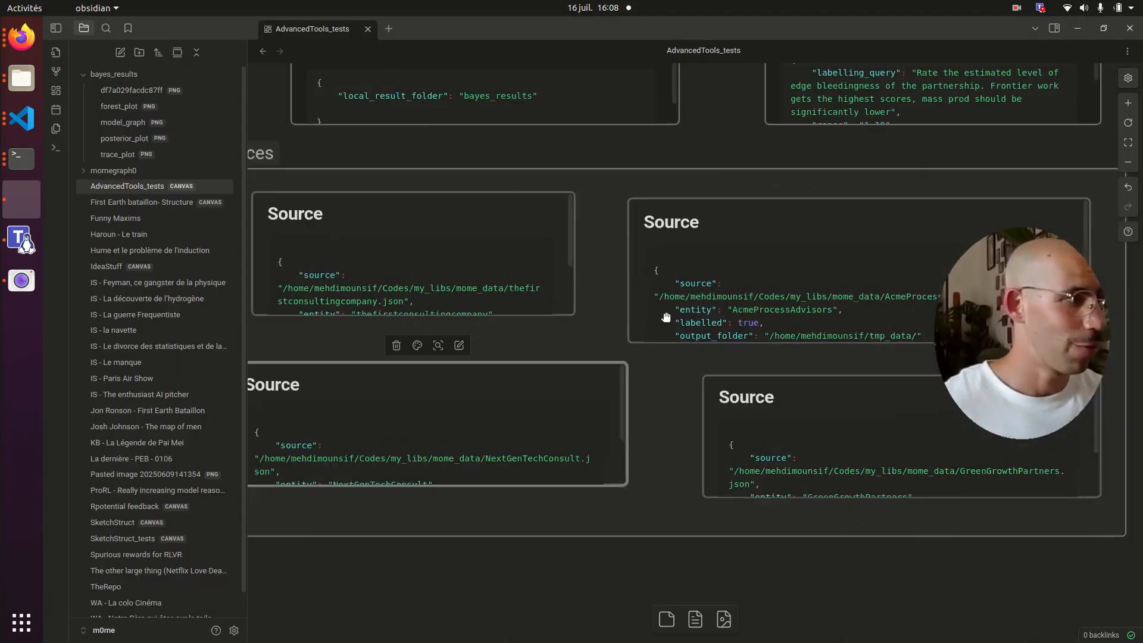
pyautogui.scroll(1, 665, 317)
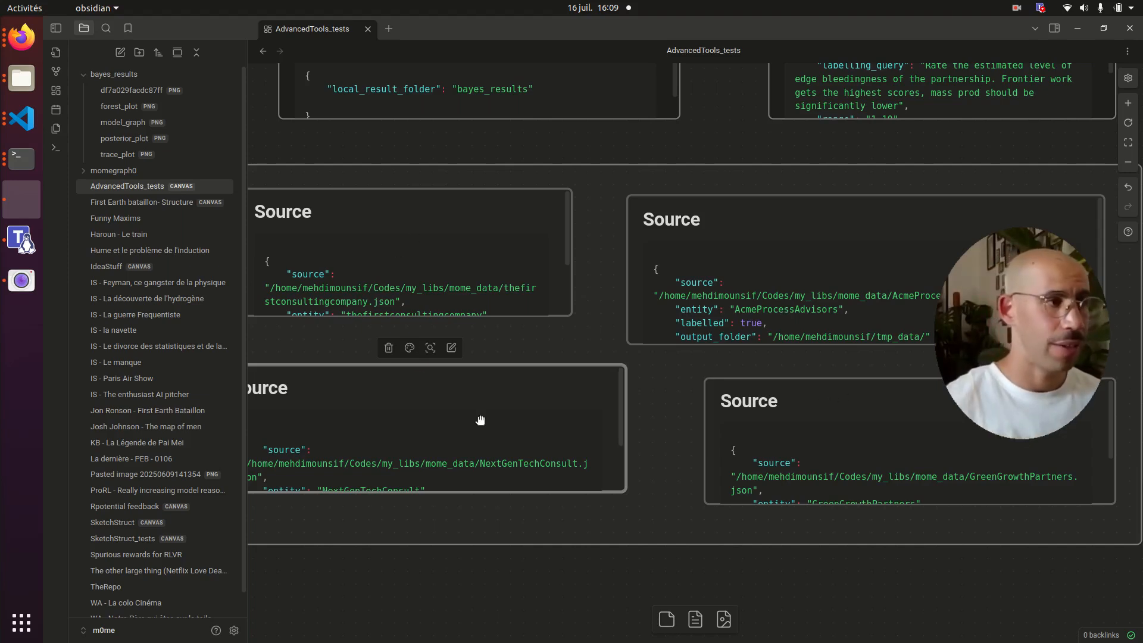
pyautogui.moveTo(523, 314); pyautogui.dragTo(405, 344)
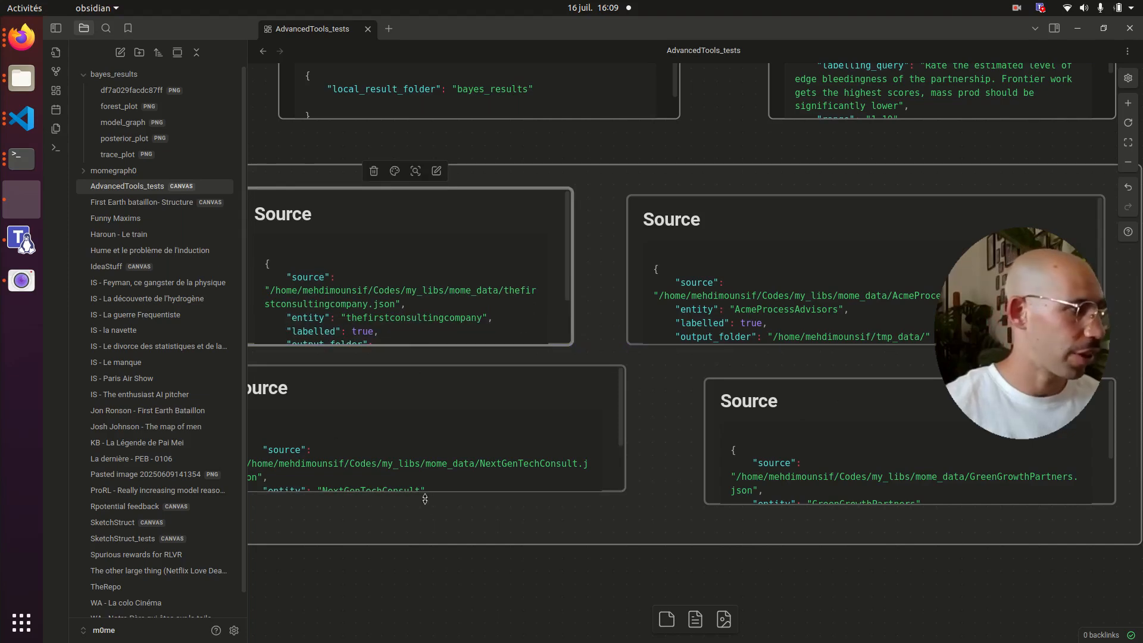
pyautogui.moveTo(426, 492); pyautogui.dragTo(424, 531)
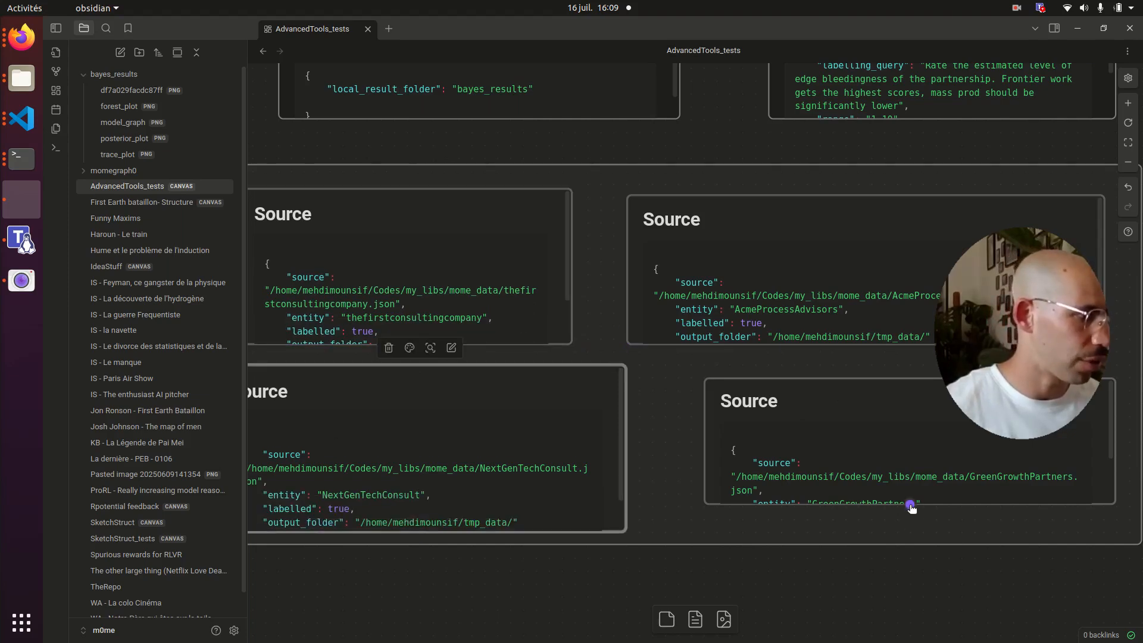
pyautogui.moveTo(920, 504); pyautogui.dragTo(920, 530)
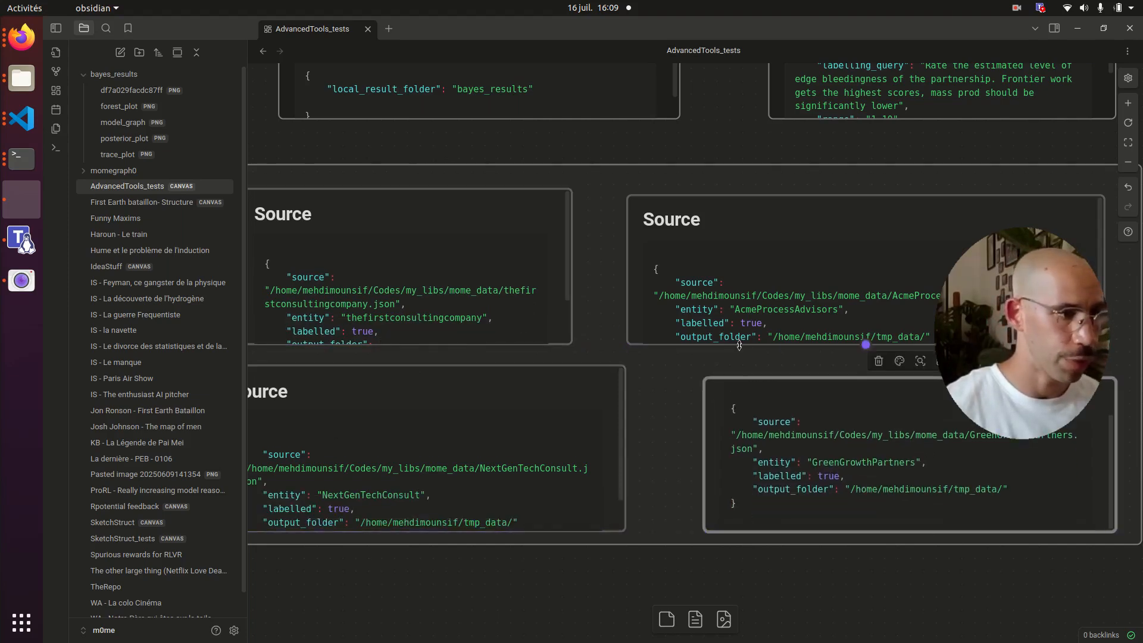
# Colour the Analysis launcher card red to run the Bayes model, and check its execution in the terminal
pyautogui.scroll(3, 739, 345)
pyautogui.hscroll(-1, 739, 345)
pyautogui.click(525, 161)
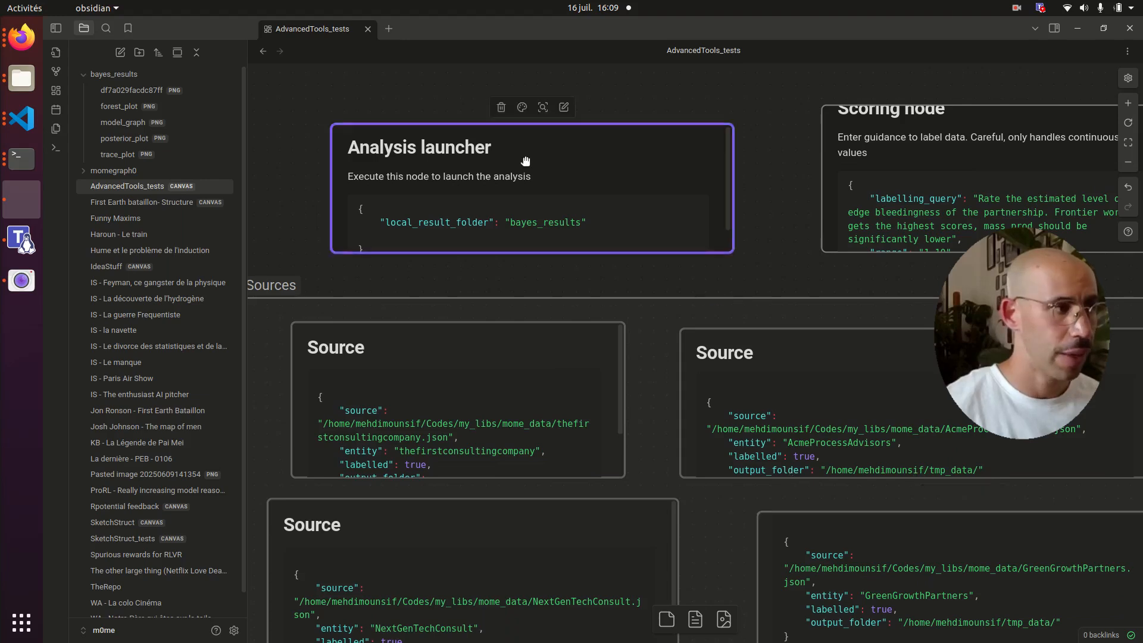
pyautogui.click(522, 108)
pyautogui.click(500, 132)
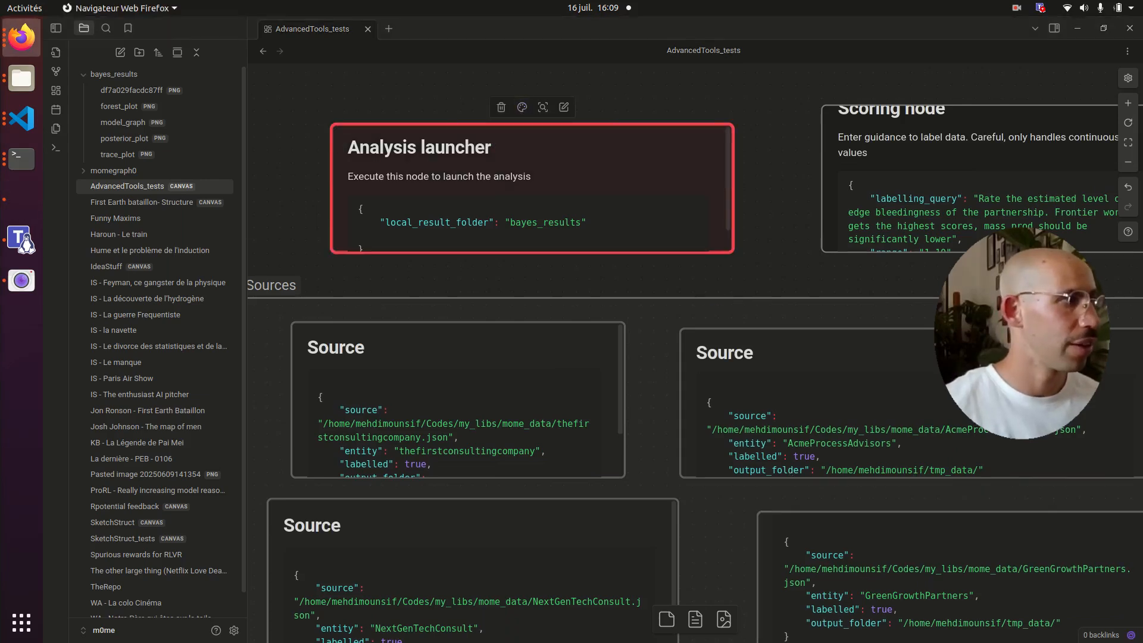
pyautogui.click(252, 230)
pyautogui.hotkey('alt', 'Tab')
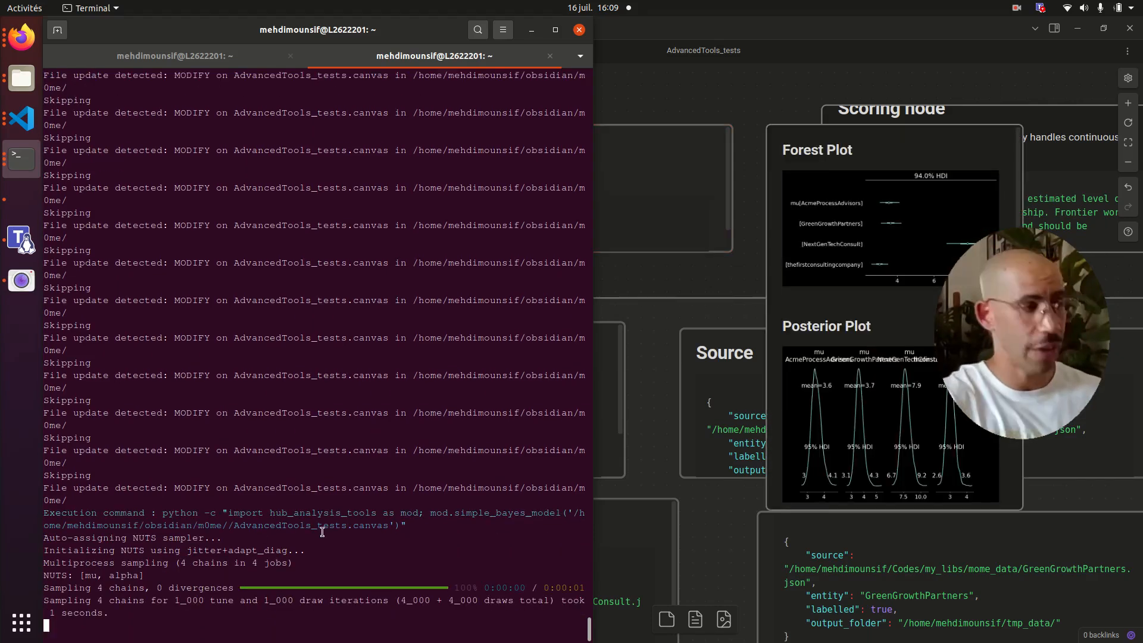
# Return to the canvas and enlarge the generated results card containing the Forest Plot and Posterior Plot
pyautogui.click(915, 156)
pyautogui.moveTo(897, 220); pyautogui.dragTo(487, 232)
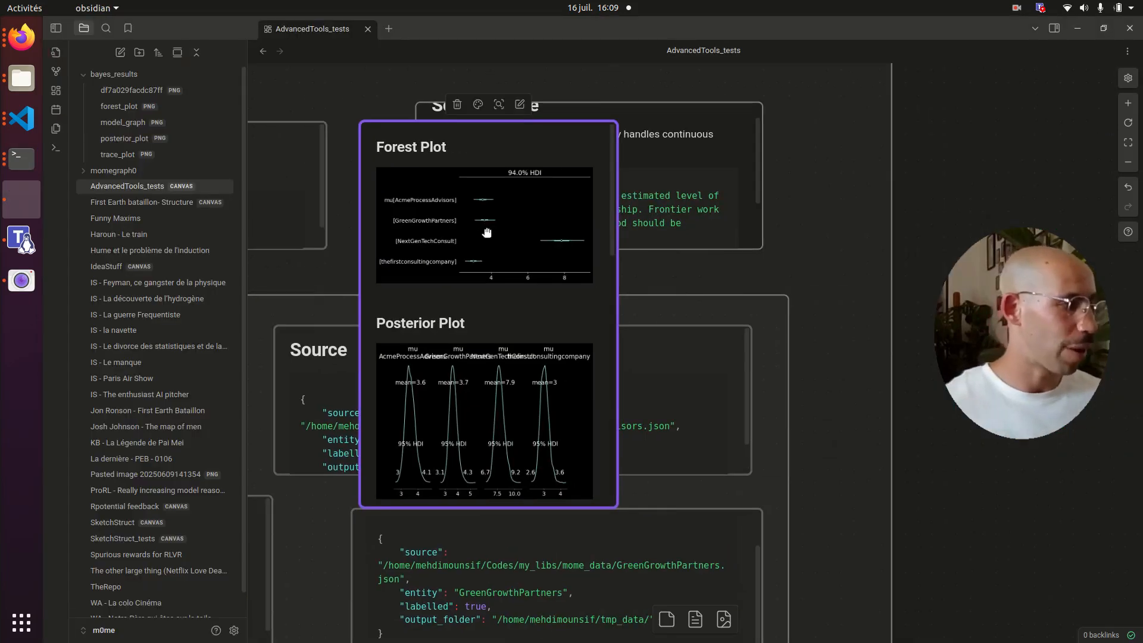
pyautogui.scroll(-3, 634, 467)
pyautogui.moveTo(637, 469); pyautogui.dragTo(768, 510)
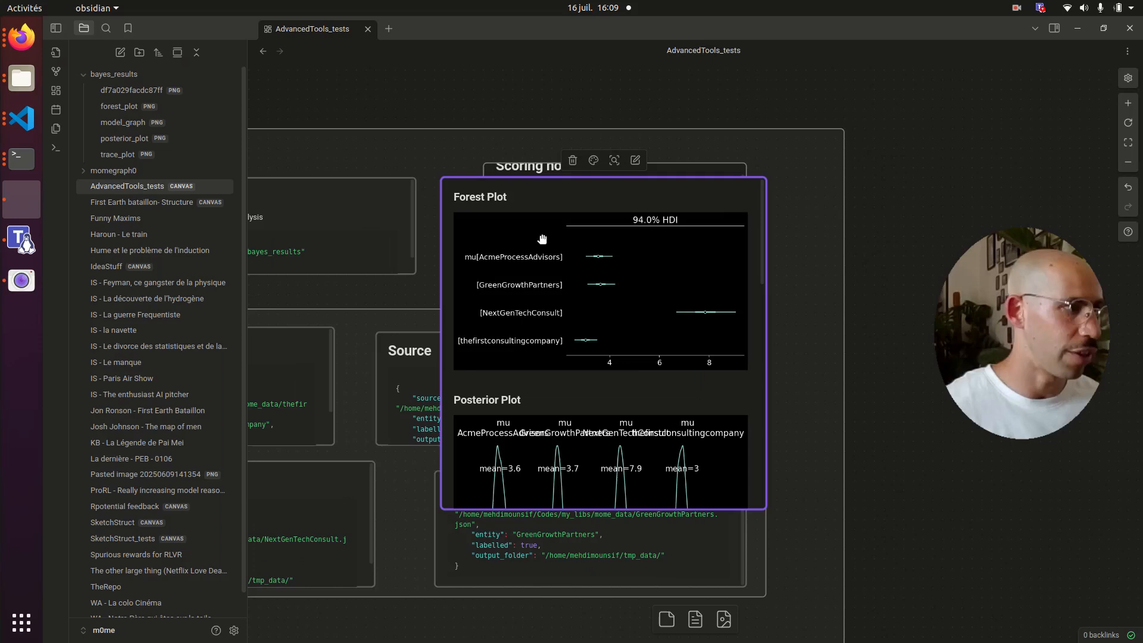
# Examine the results card's forest, posterior and trace plots, the model graph and the full results dictionary
pyautogui.scroll(-2, 602, 253)
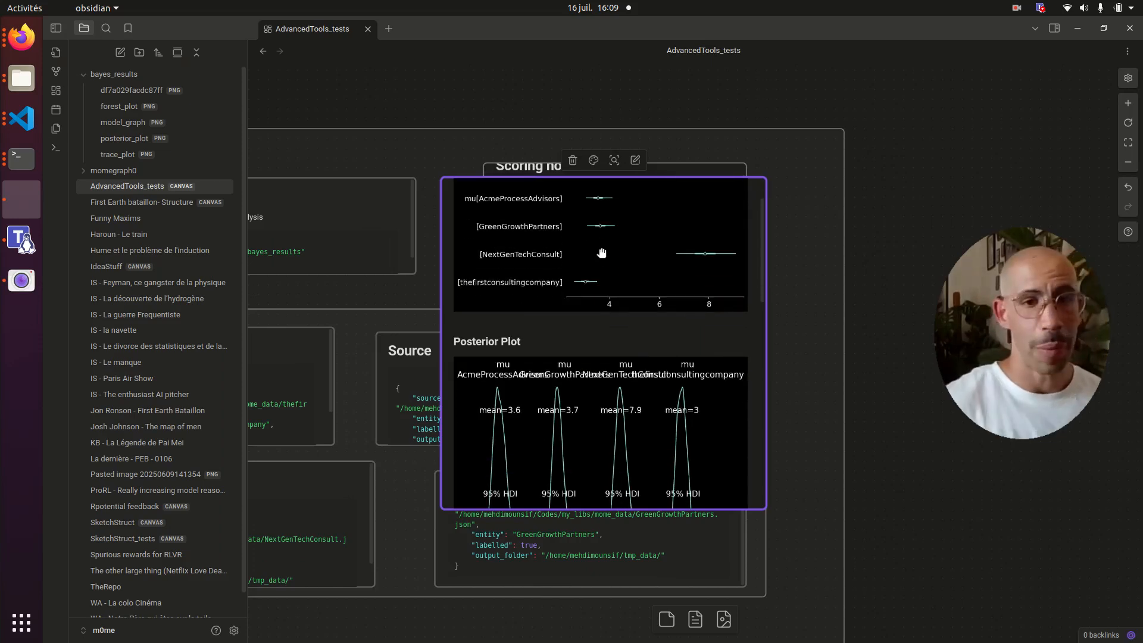
pyautogui.scroll(-2, 601, 254)
pyautogui.scroll(4, 612, 249)
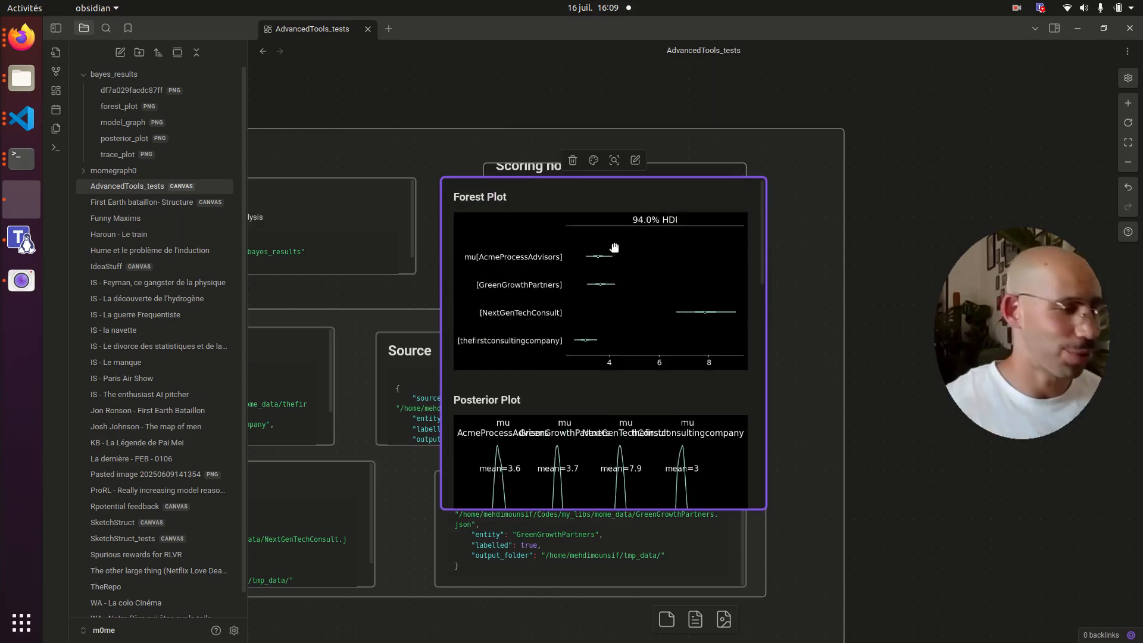
pyautogui.scroll(-10, 611, 249)
pyautogui.scroll(-6, 611, 249)
pyautogui.scroll(12, 580, 276)
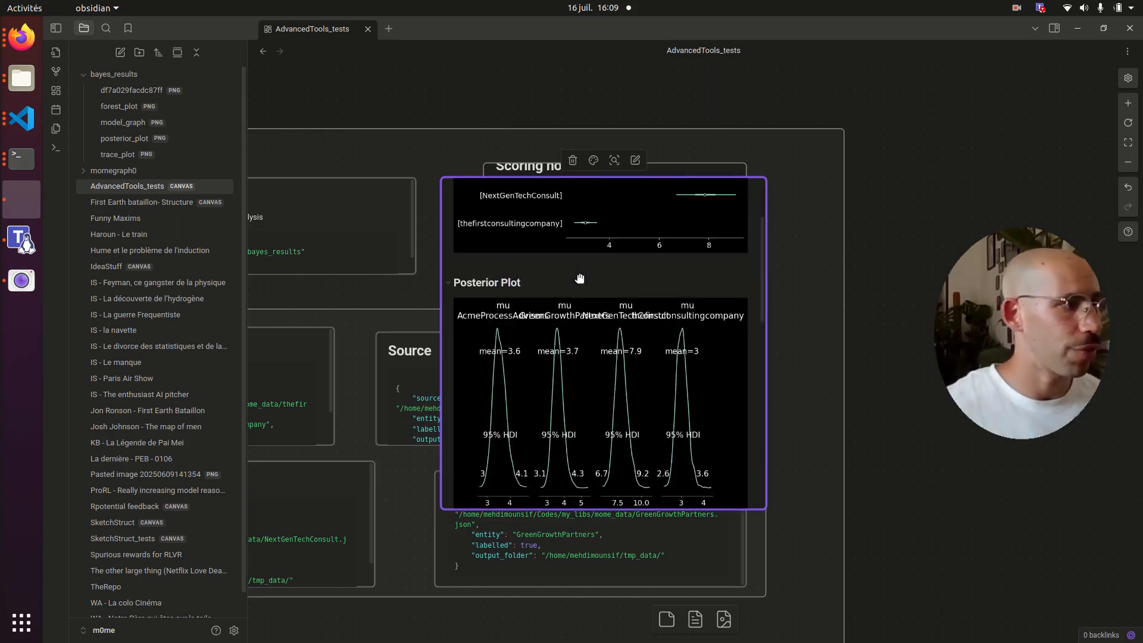
pyautogui.scroll(4, 580, 280)
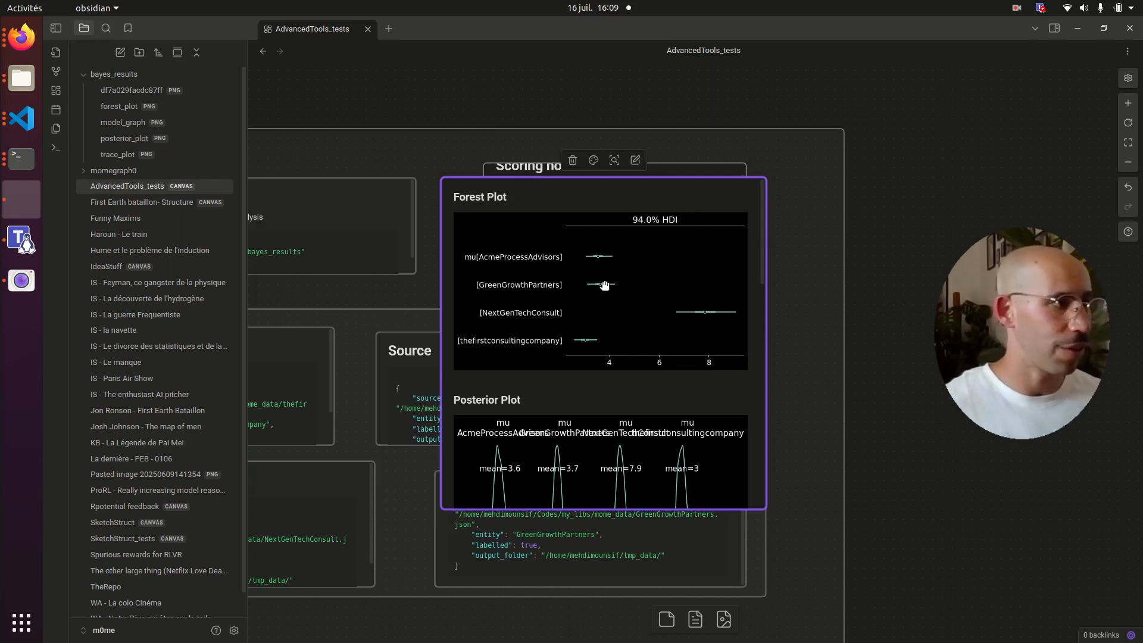
pyautogui.scroll(-2, 602, 295)
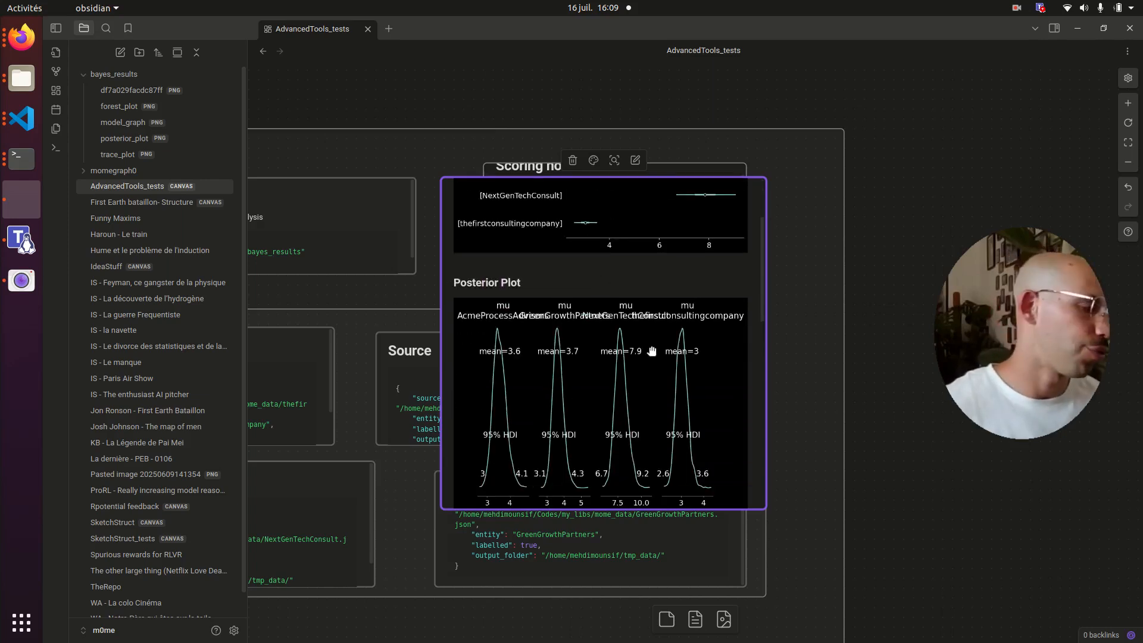
pyautogui.scroll(-5, 651, 352)
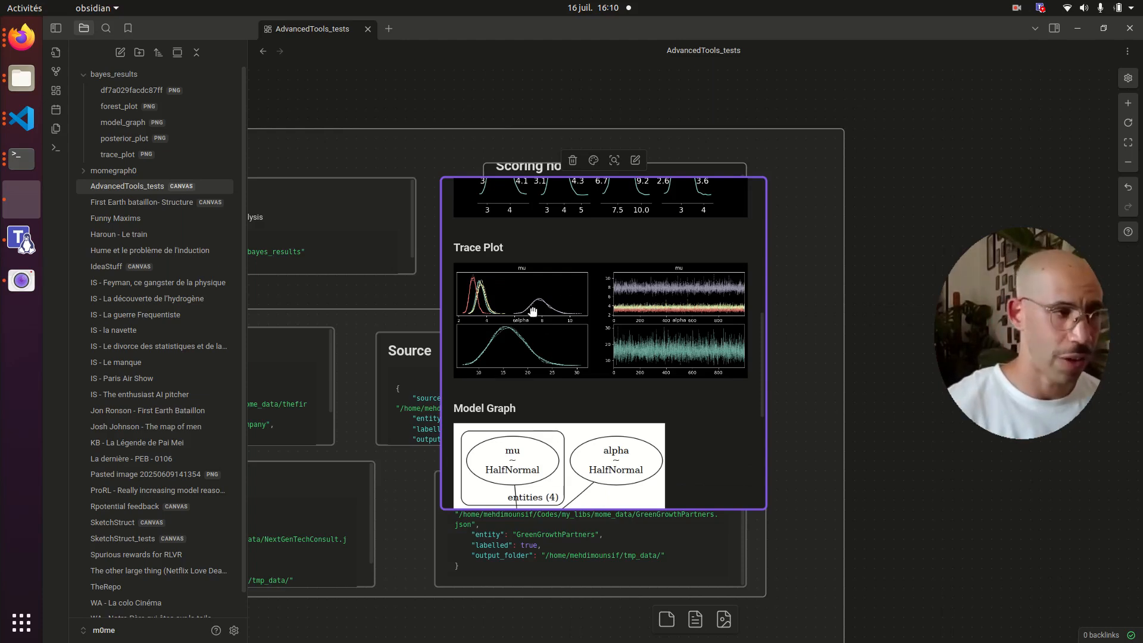
pyautogui.scroll(-2, 601, 321)
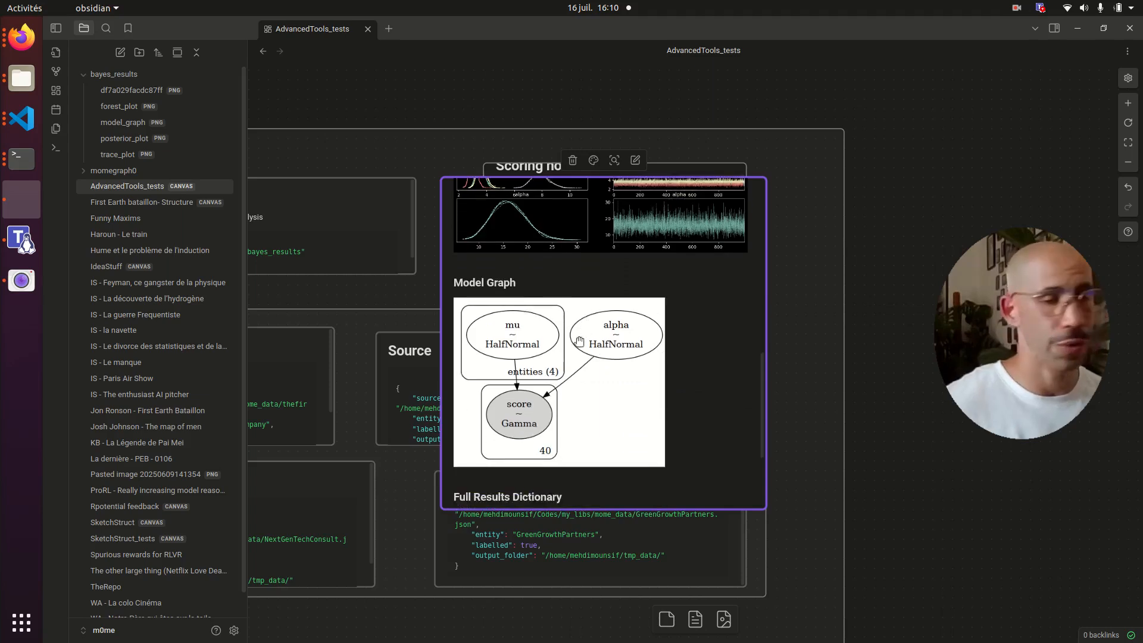
pyautogui.scroll(-3, 580, 340)
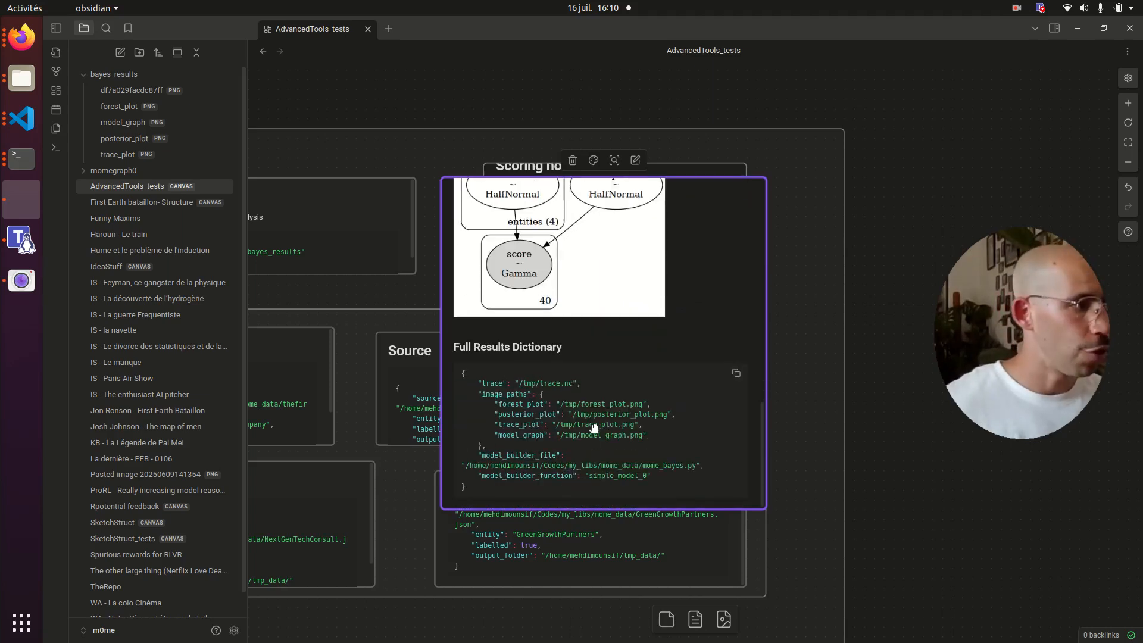